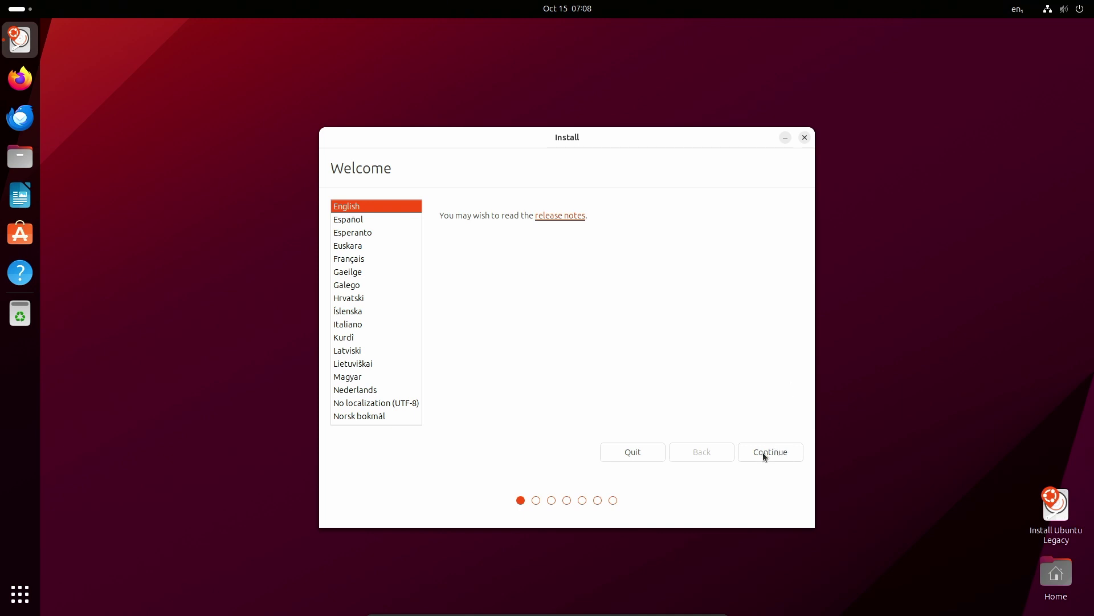
# Step: Keep English on the installer's Welcome page and continue to Keyboard layout
pyautogui.click(763, 453)
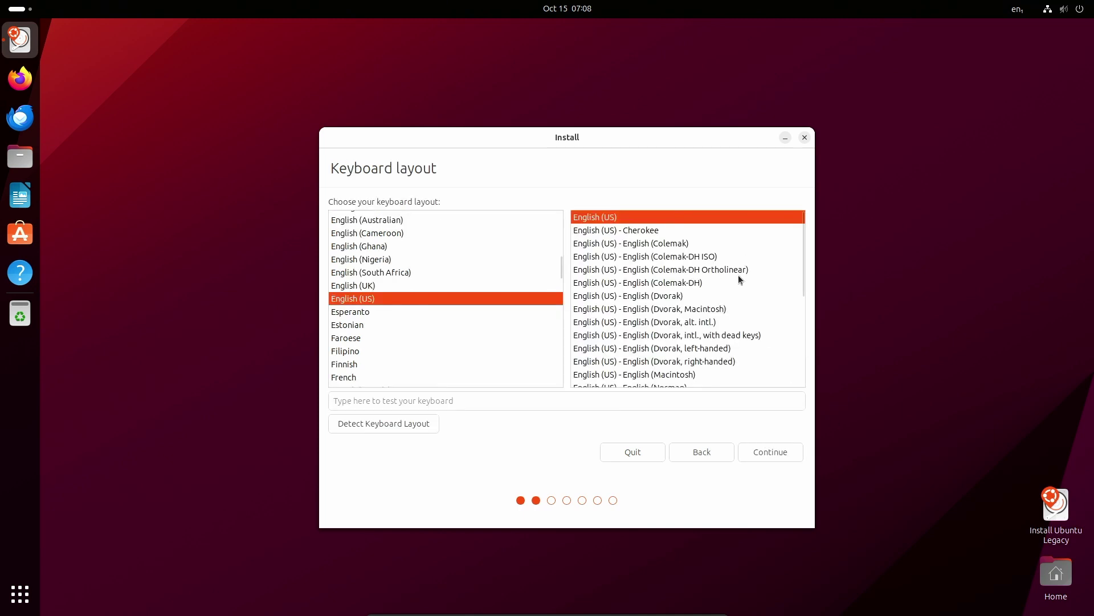
# Step: Keep the English (US) keyboard, untick Download updates, and install with Erase disk and install Ubuntu
pyautogui.click(775, 452)
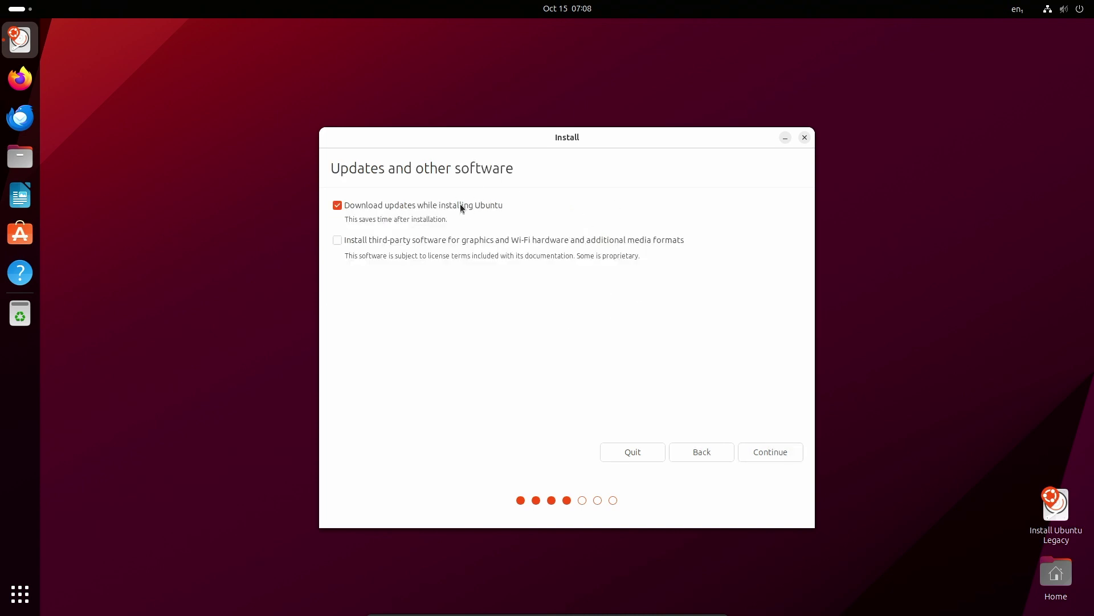
pyautogui.click(417, 205)
pyautogui.click(752, 451)
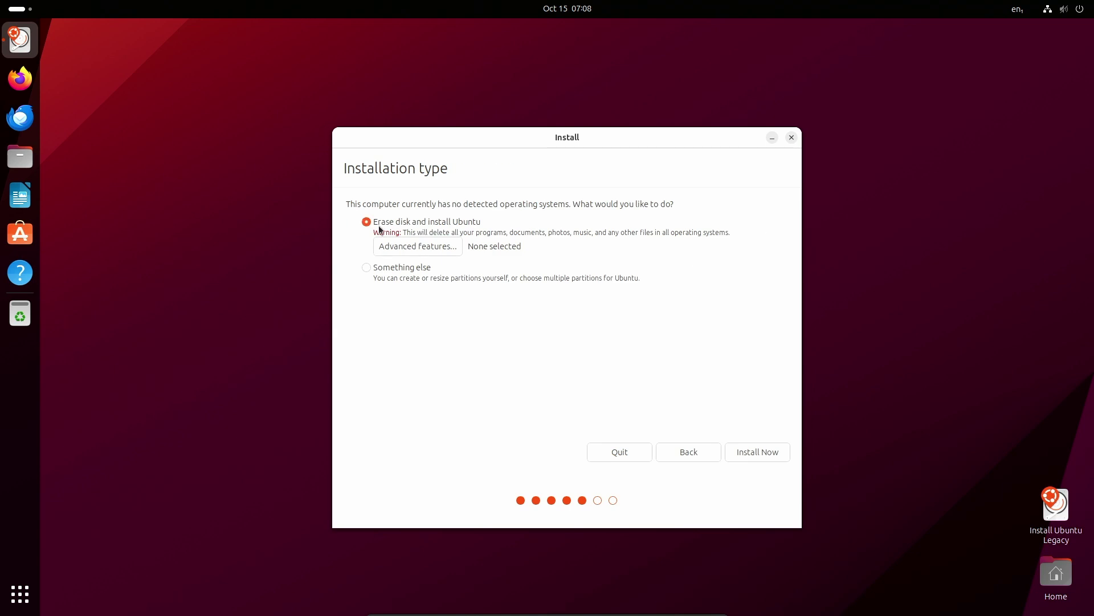
pyautogui.click(763, 451)
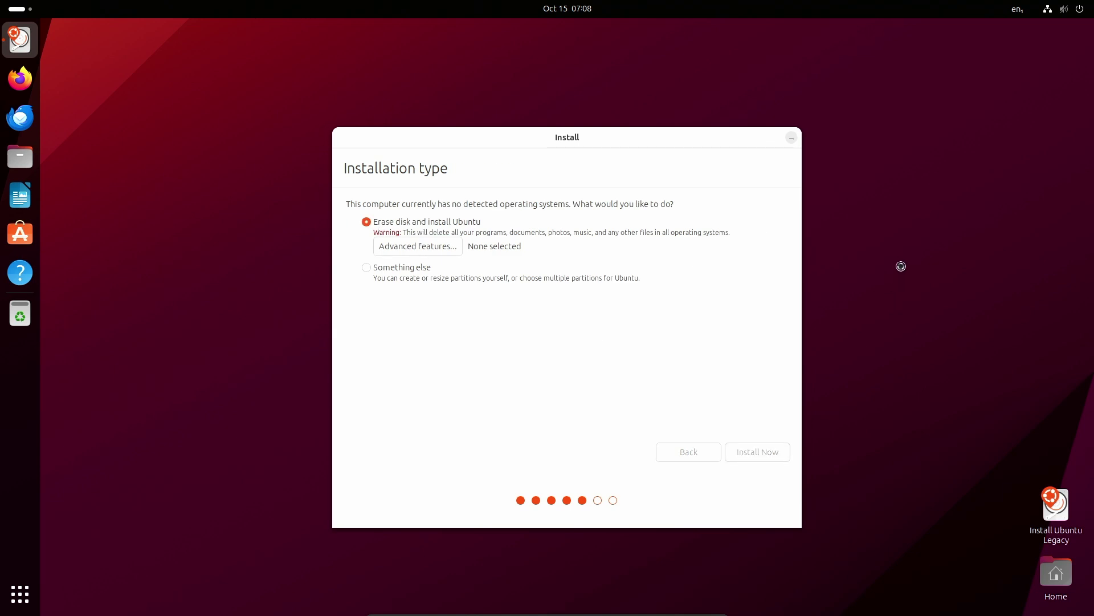
# Step: Confirm writing the disk changes and keep the New York time zone
pyautogui.click(717, 388)
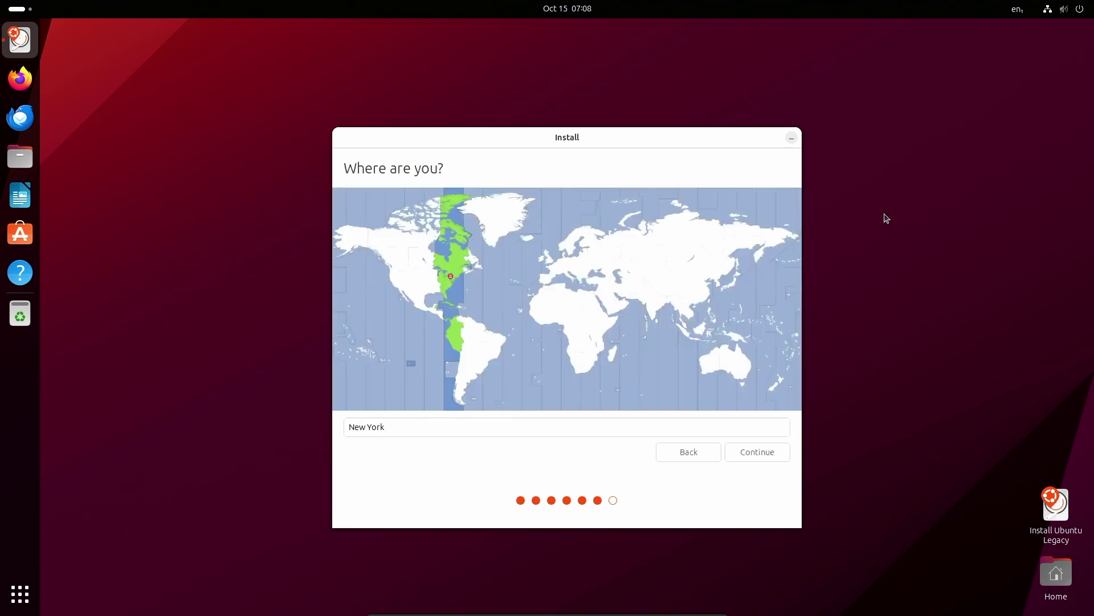
pyautogui.click(756, 452)
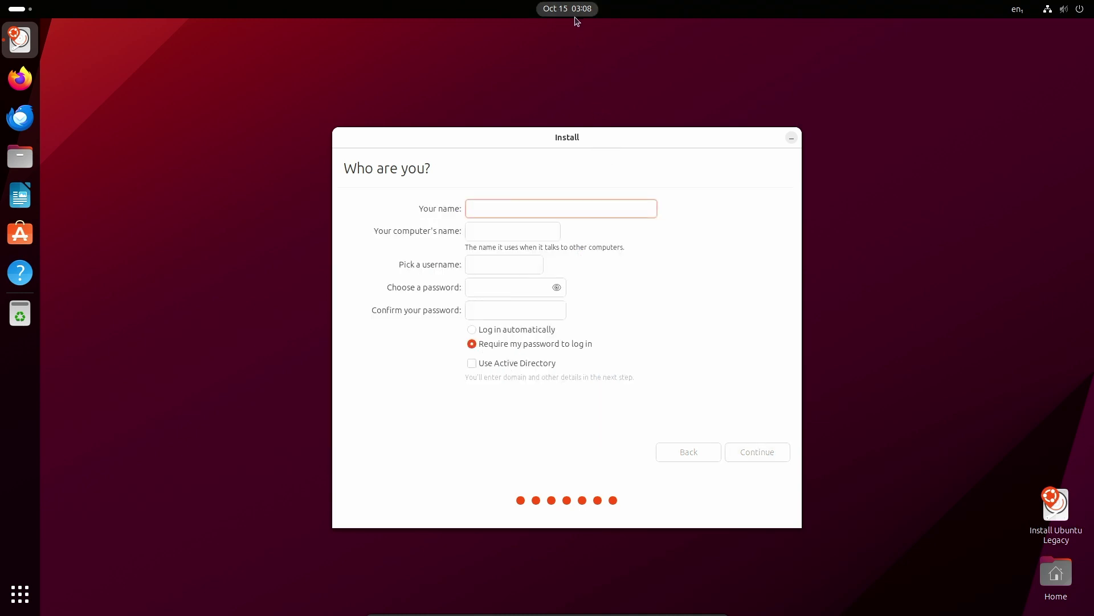
pyautogui.click(577, 21)
pyautogui.click(577, 21)
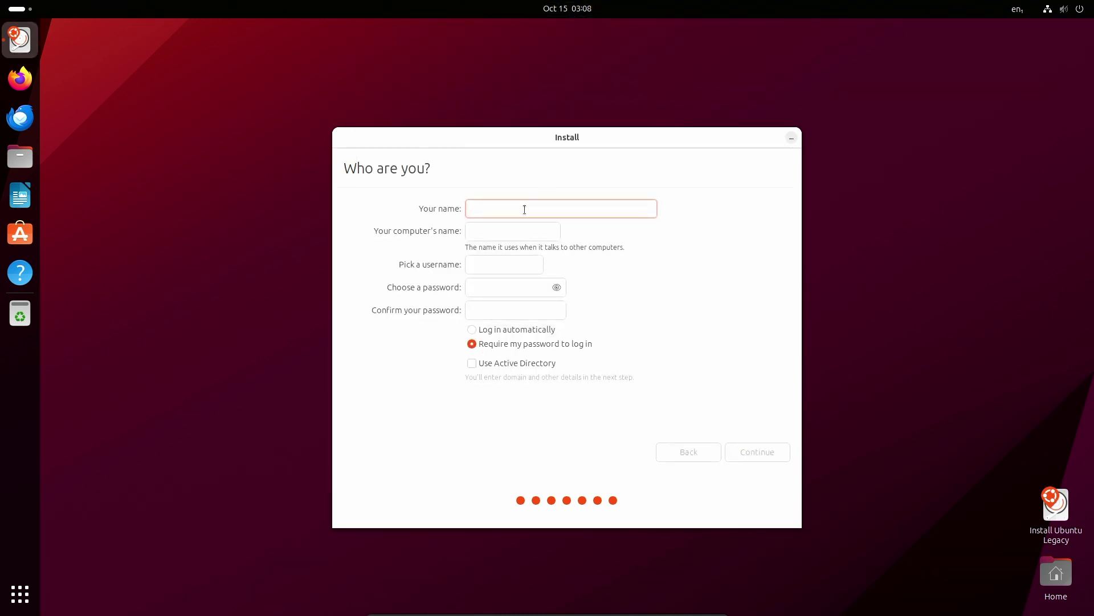
# Step: Enter the user's full name and change the computer name to Ubuntu23.10
pyautogui.write('Vincen')
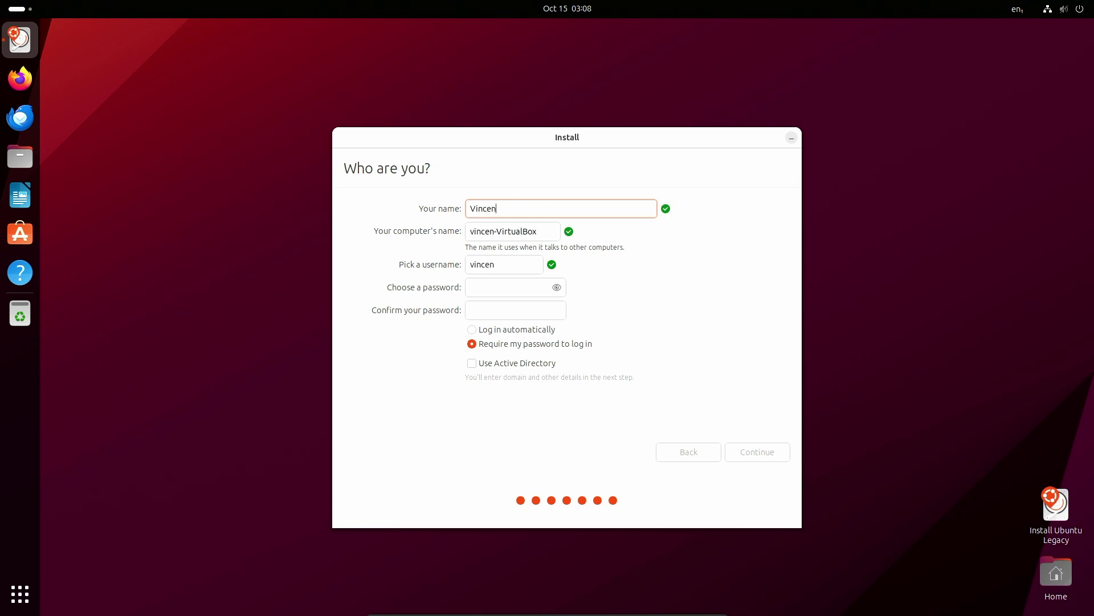
pyautogui.write('t Maggard')
pyautogui.click(527, 224)
pyautogui.tripleClick(527, 224)
pyautogui.press('BackSpace')
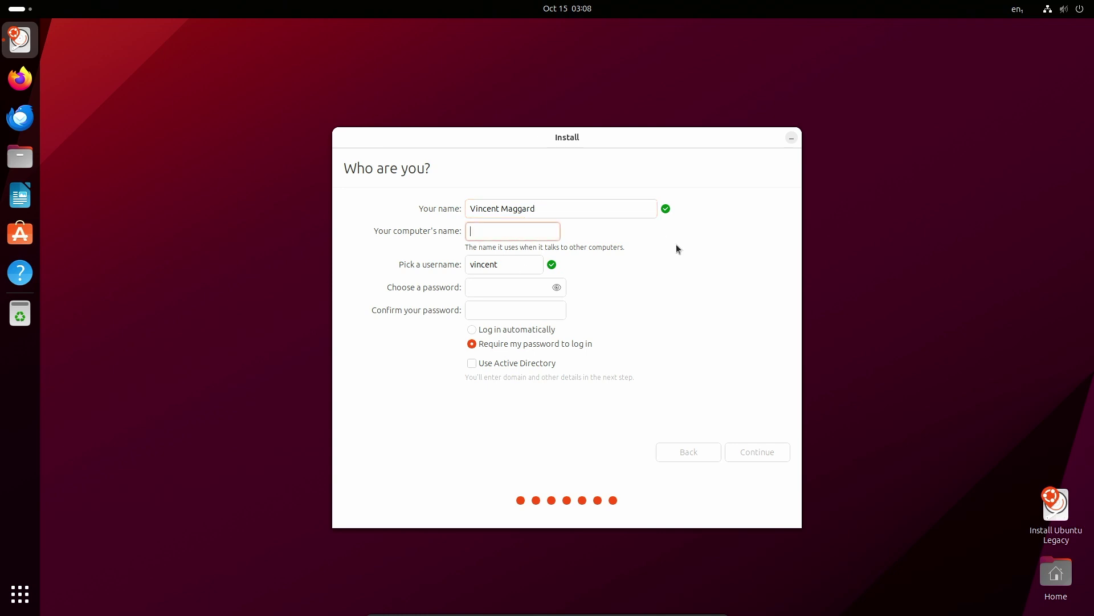
pyautogui.write('U')
pyautogui.press('BackSpace')
pyautogui.write('Ubunu')
pyautogui.press('BackSpace')
pyautogui.write('u')
pyautogui.press('BackSpace')
pyautogui.write('tu23.10')
# Step: Complete the username, enter and confirm the account password, and start the installation
pyautogui.click(501, 259)
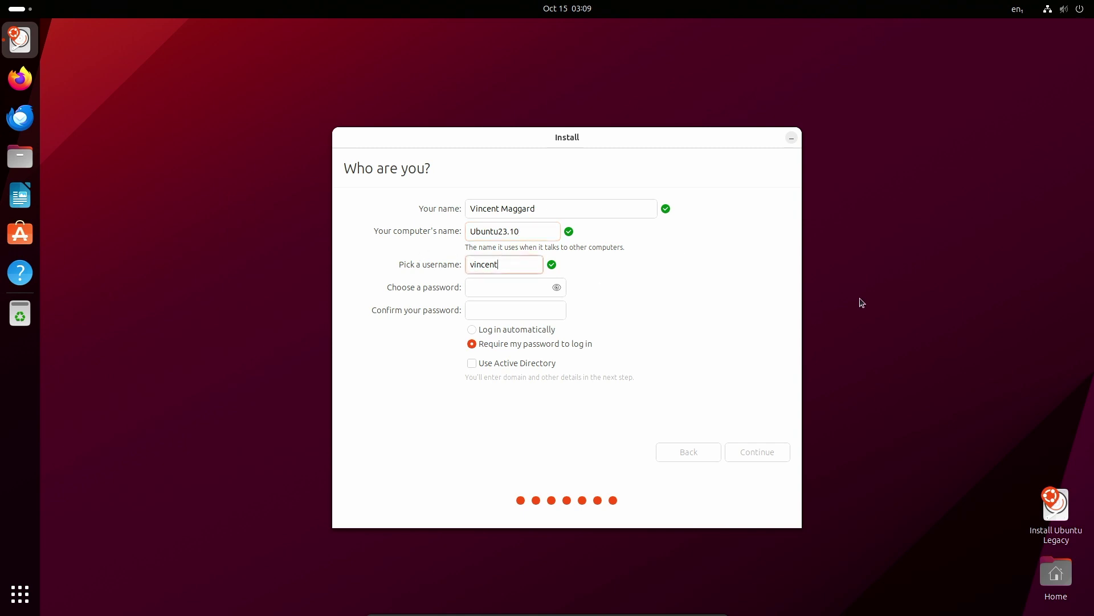
pyautogui.write('maggard')
pyautogui.click(531, 288)
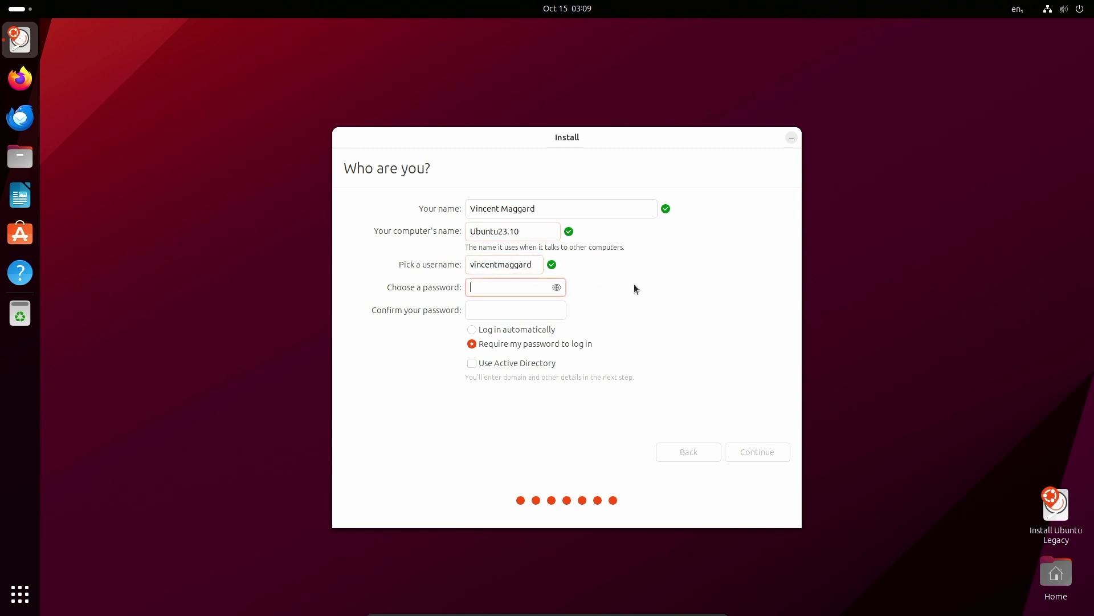
pyautogui.write('******')
pyautogui.press('Tab')
pyautogui.write('******')
pyautogui.press('Tab')
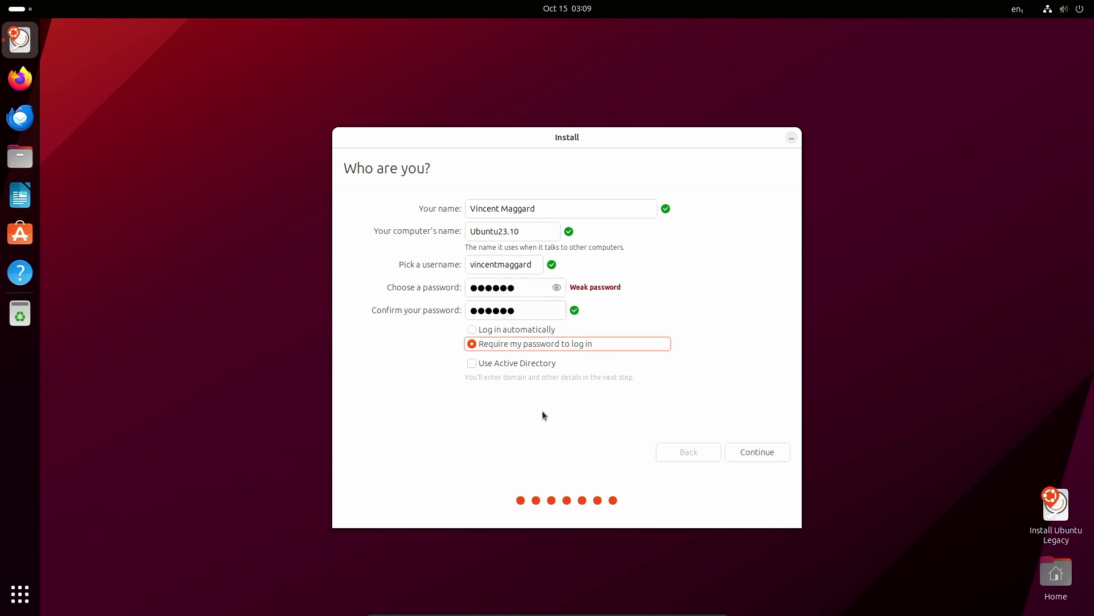
pyautogui.click(743, 458)
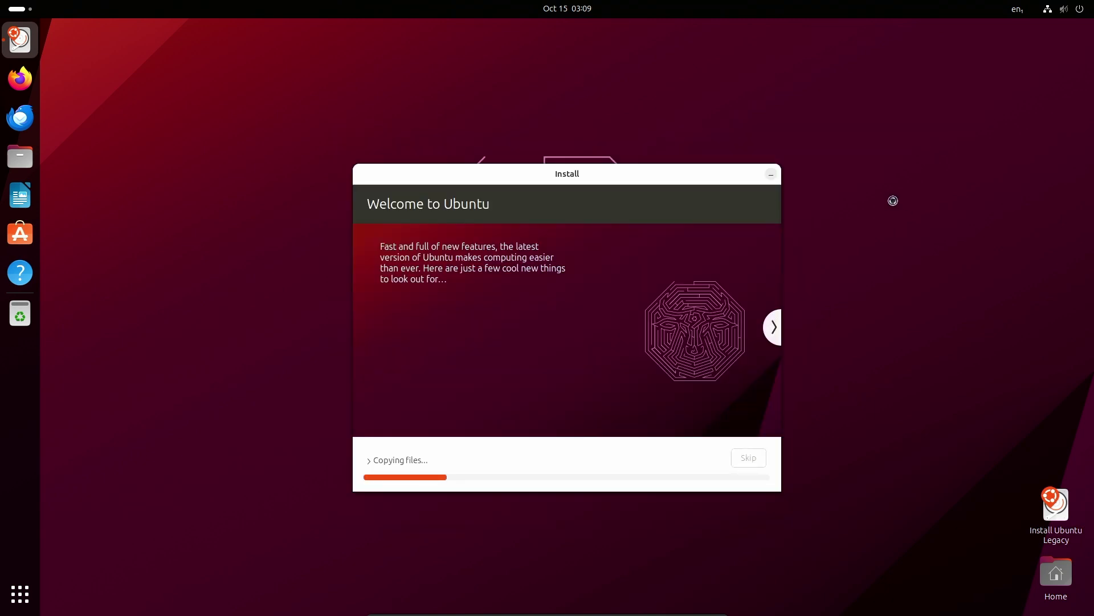
# Step: Show the installation log while files copy, then choose Restart Now once installation completes
pyautogui.click(369, 460)
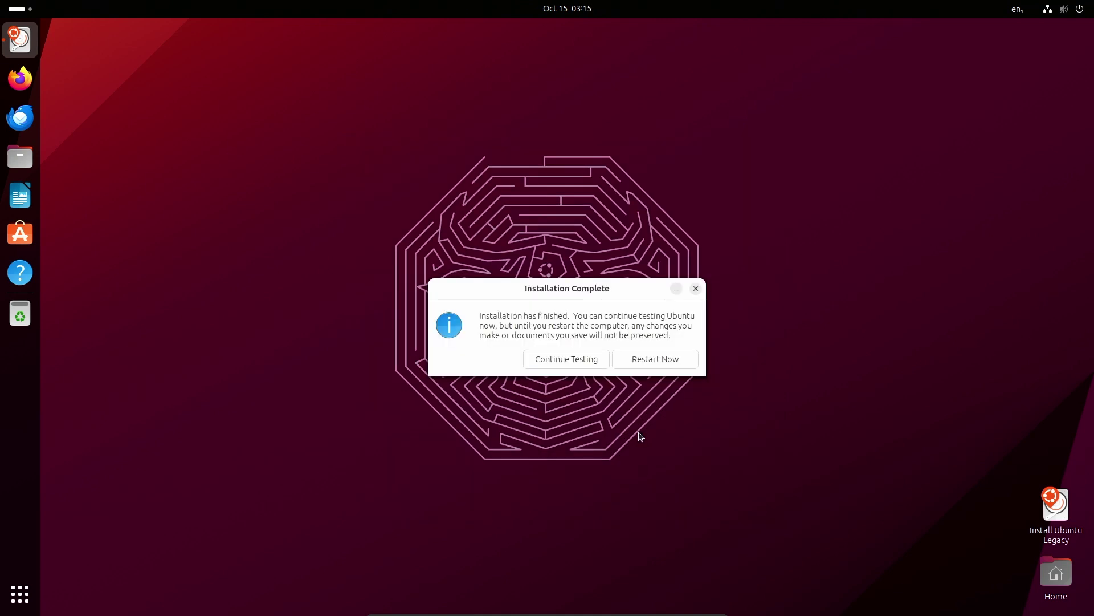
pyautogui.click(651, 359)
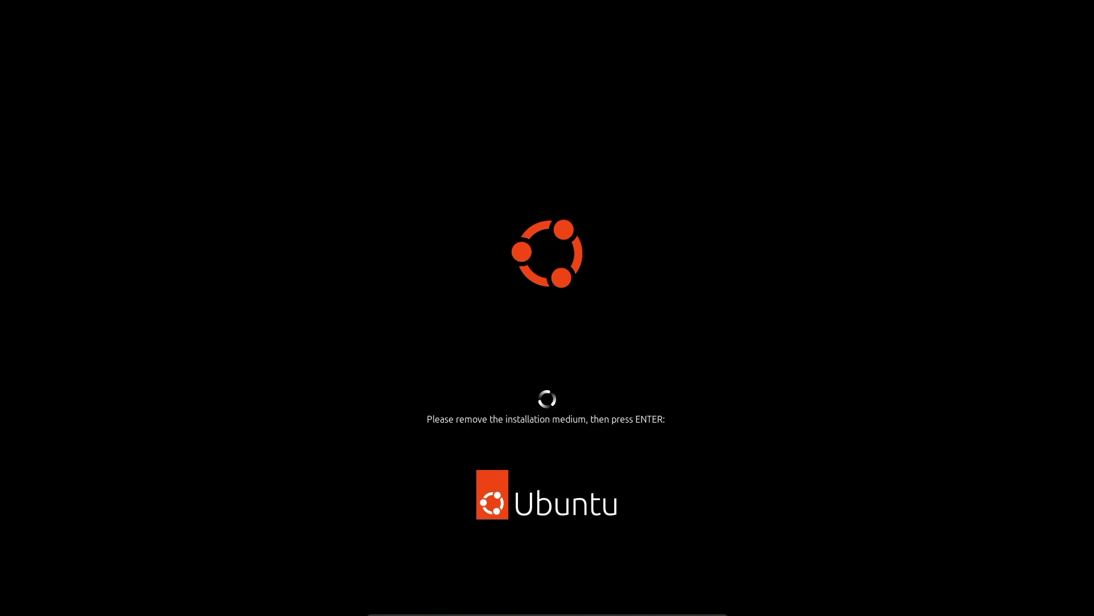
# Step: Continue booting at the medium-removal prompt, then log in to the new account with its password
pyautogui.press('Return')
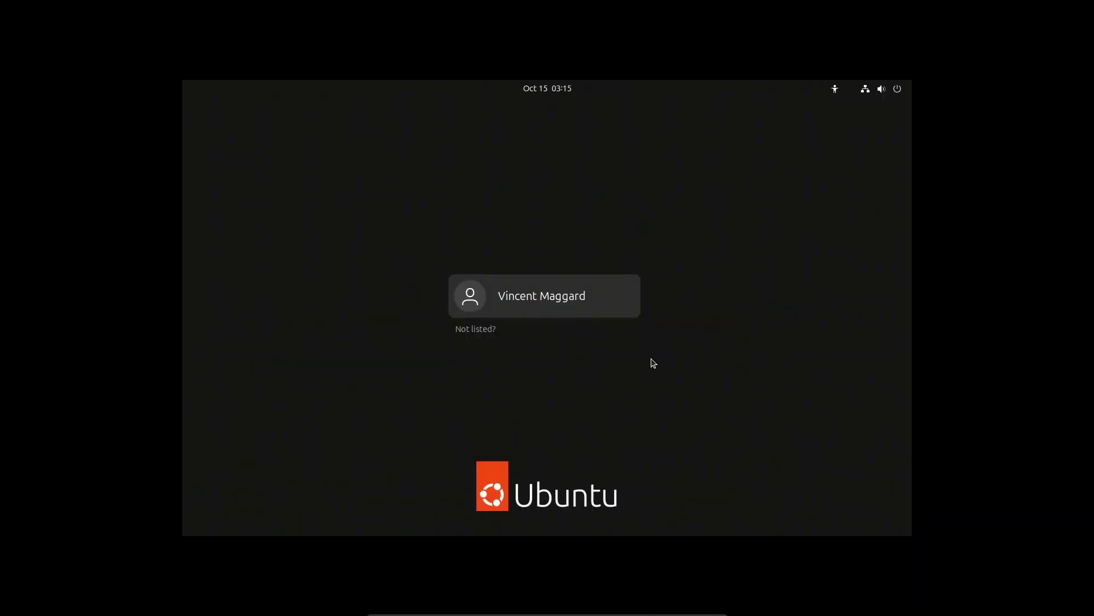
pyautogui.click(607, 304)
pyautogui.write('••')
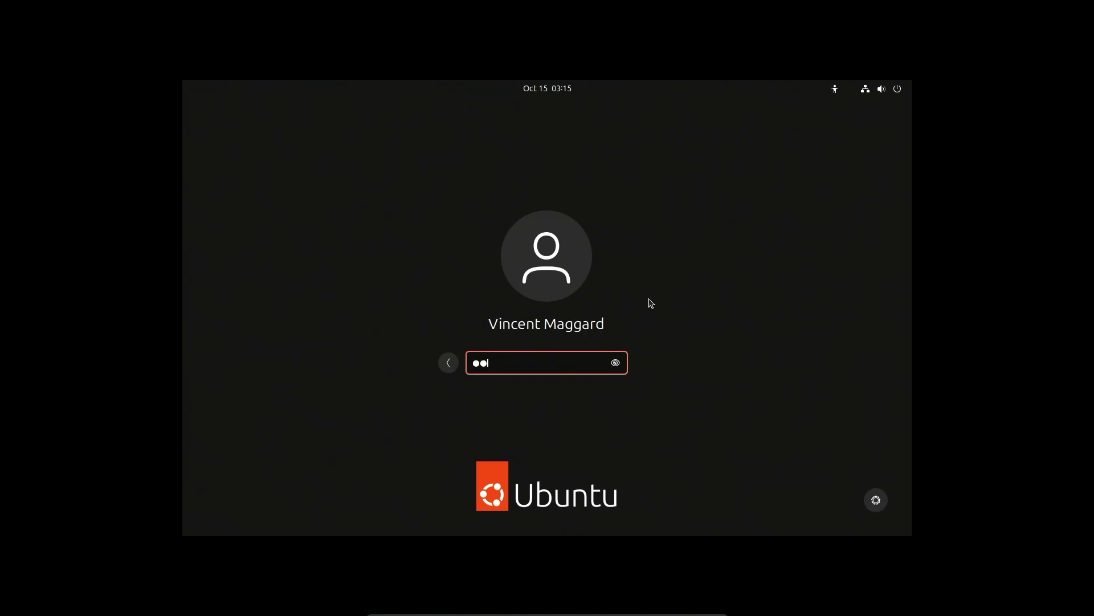
pyautogui.write('••••')
pyautogui.press('Return')
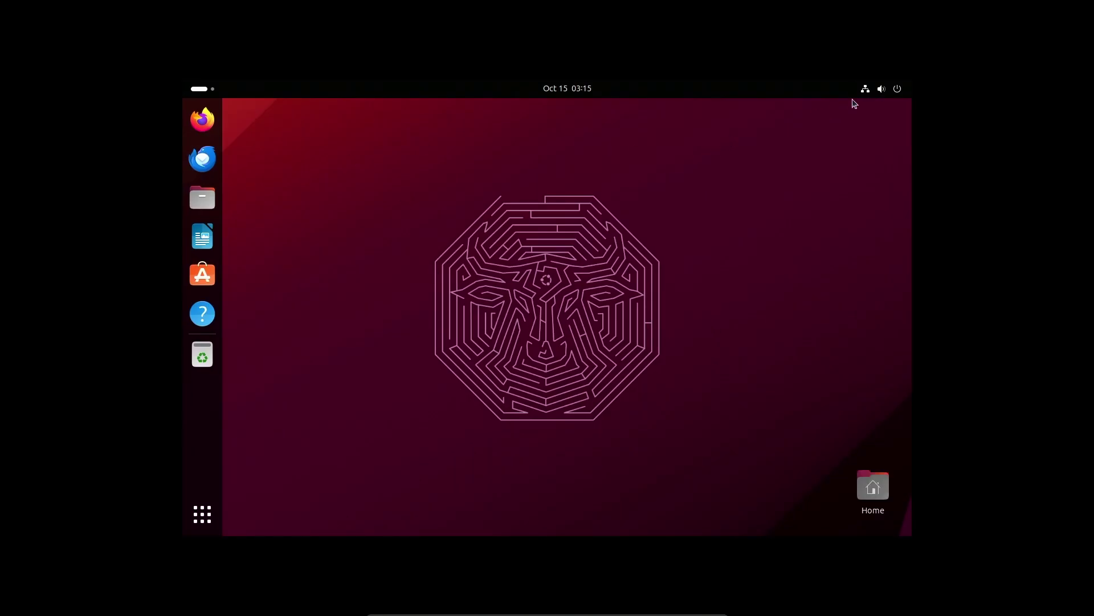
# Step: Skip online accounts, choose not to send system info, and finish the Welcome tour
pyautogui.click(881, 89)
pyautogui.click(481, 173)
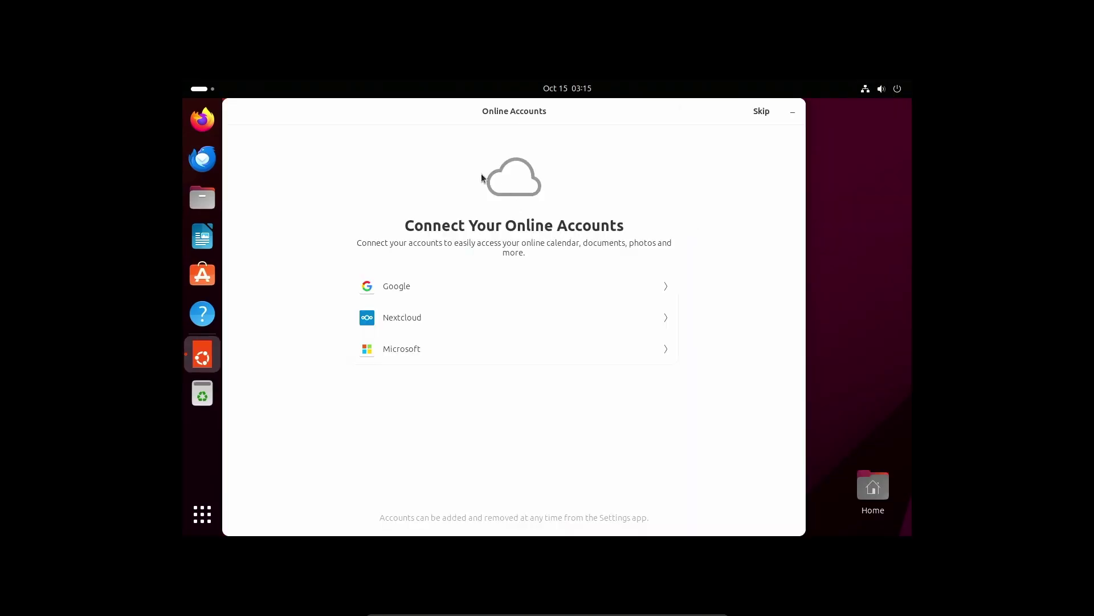
pyautogui.click(755, 110)
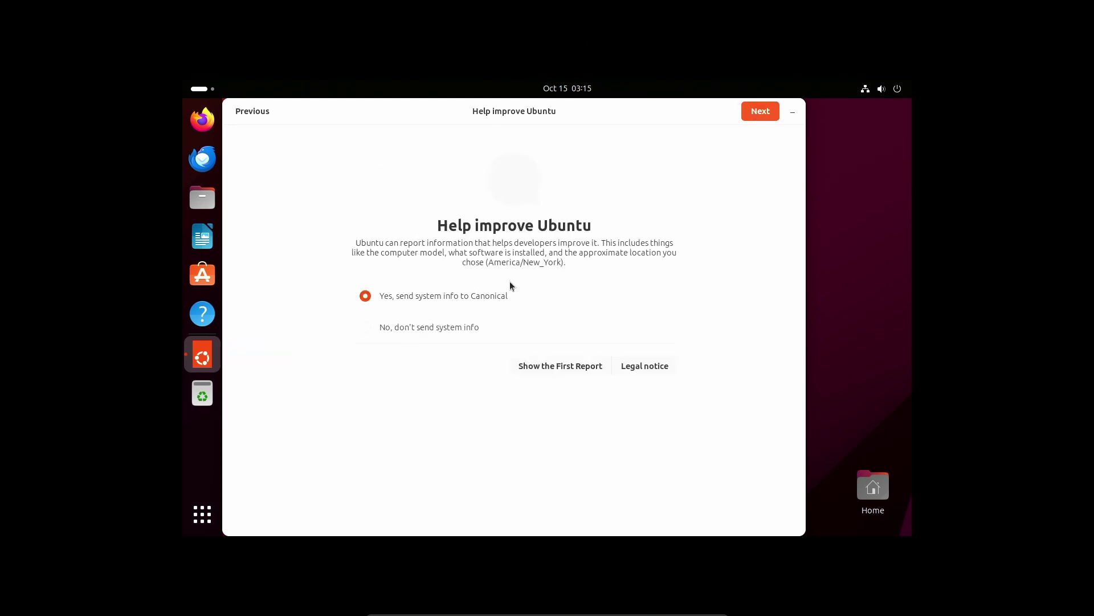
pyautogui.click(467, 332)
pyautogui.click(762, 113)
pyautogui.click(761, 110)
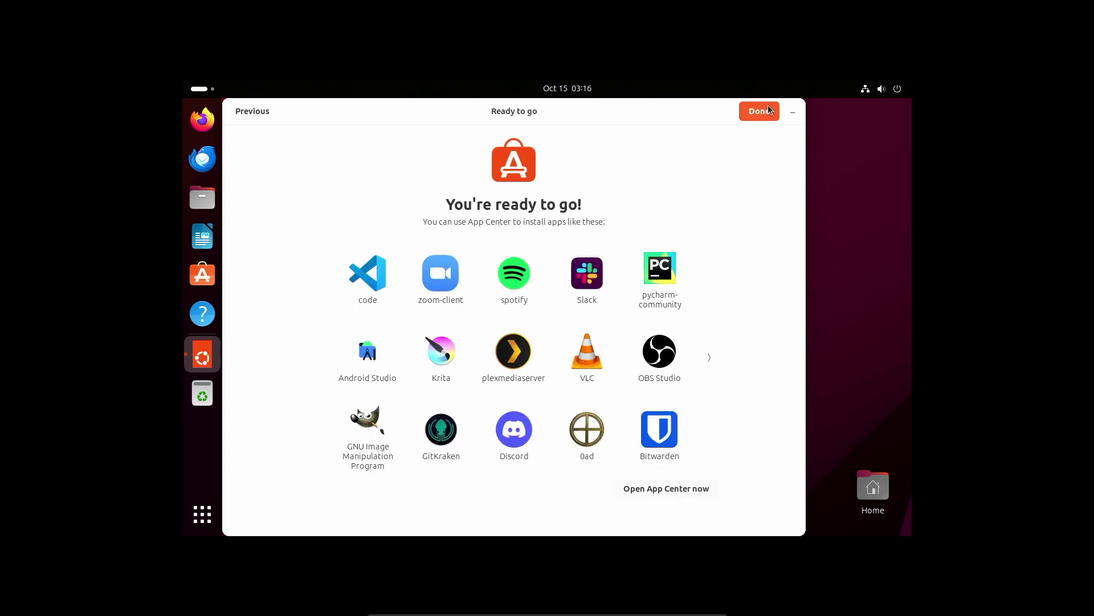
pyautogui.click(760, 110)
# Step: Launch Terminal from the Show Applications grid
pyautogui.click(202, 513)
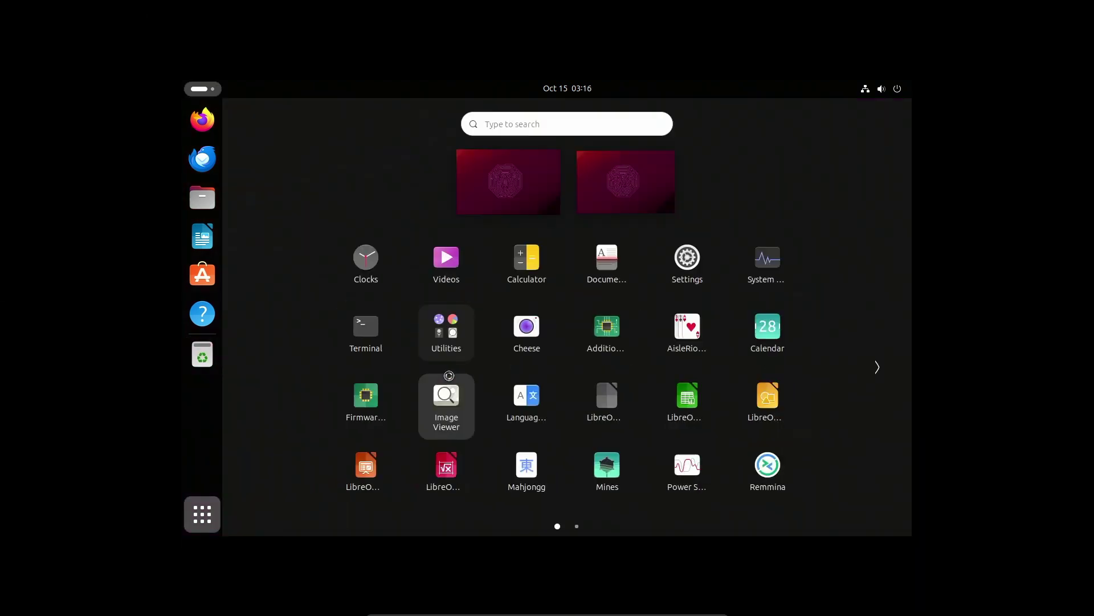
pyautogui.scroll(-1, 522, 373)
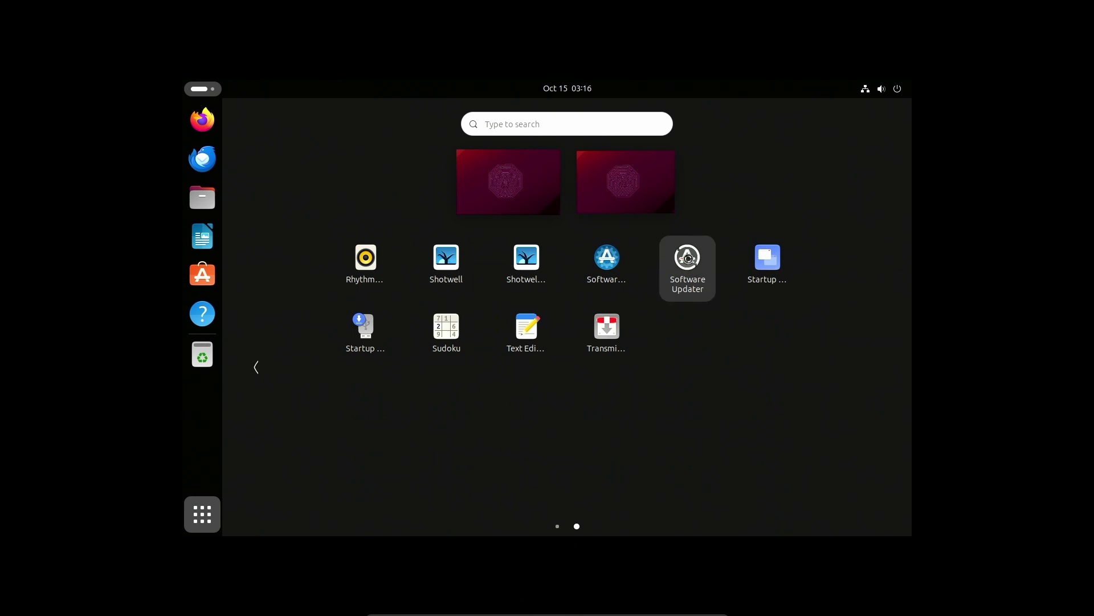
pyautogui.scroll(1, 470, 341)
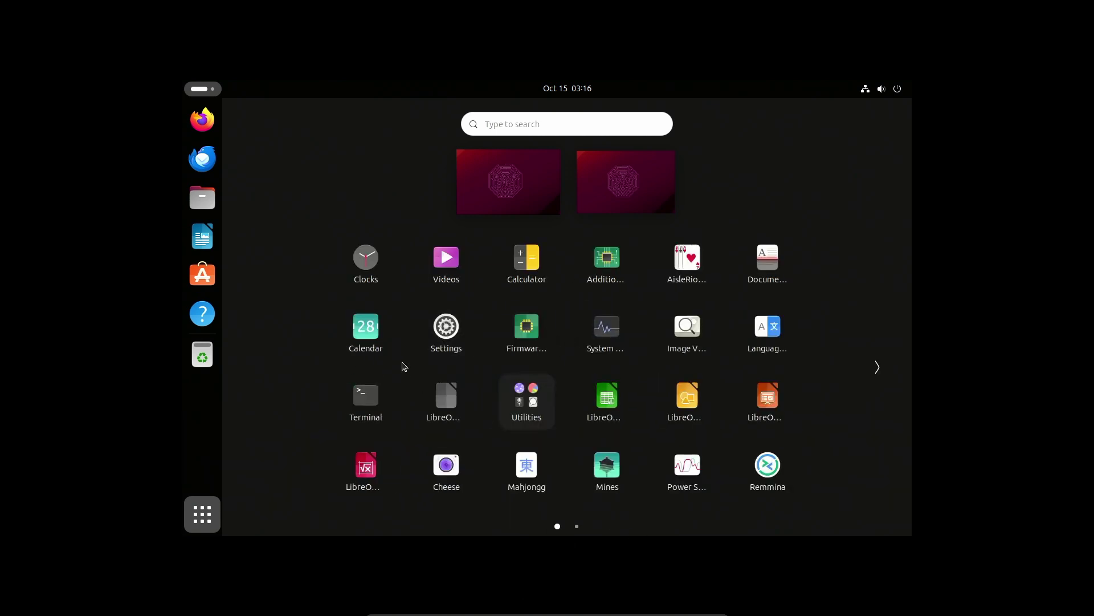
pyautogui.click(366, 406)
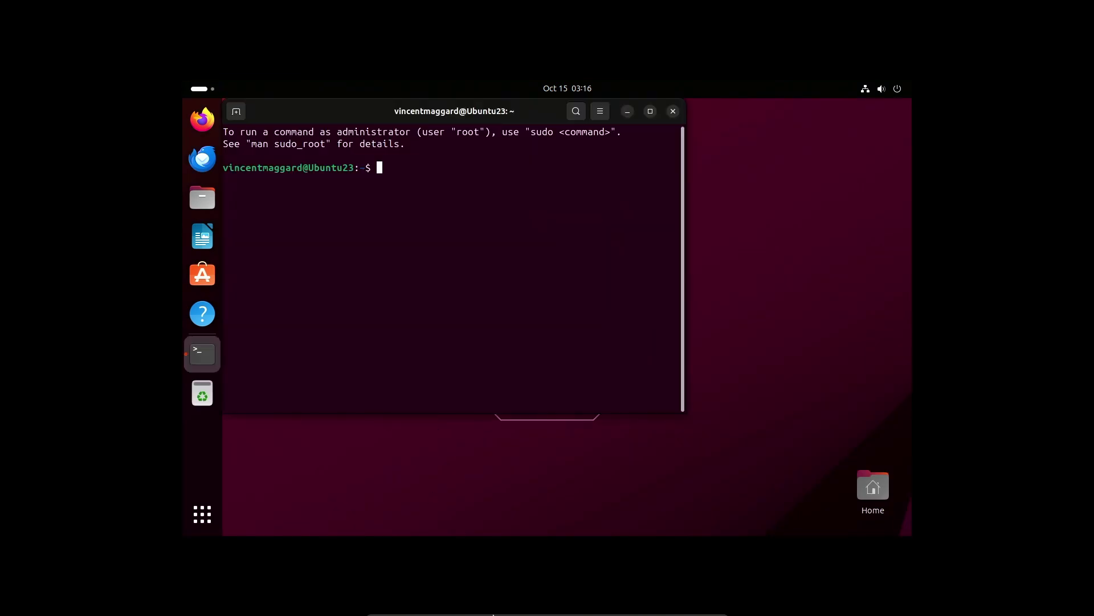
# Step: Run 'sudo apt install build-essential', supplying the sudo password and confirming the install
pyautogui.moveTo(514, 611)
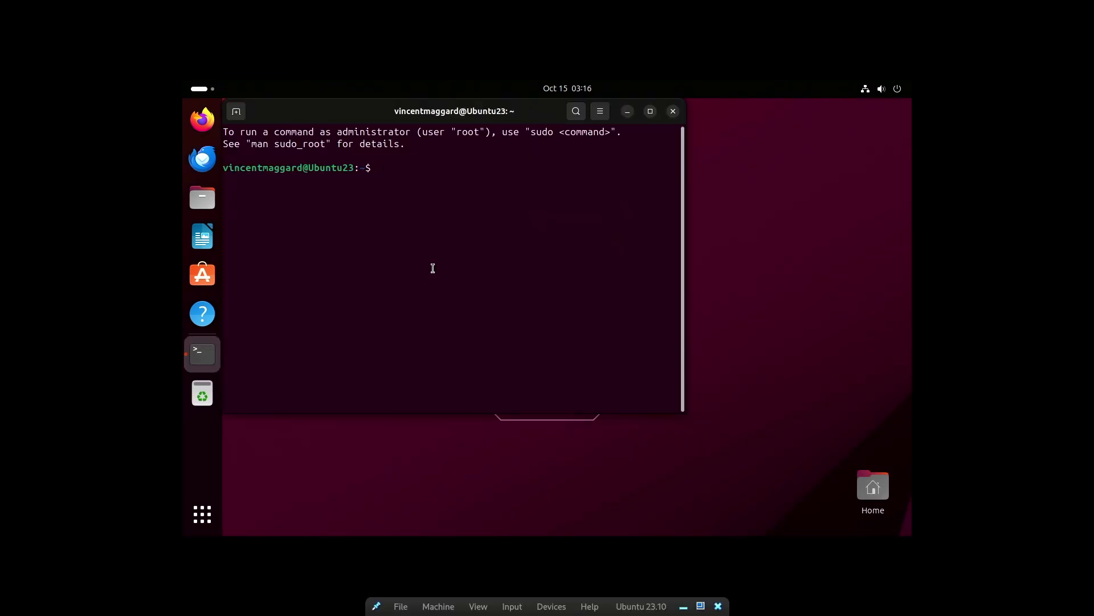
pyautogui.write('sudo ')
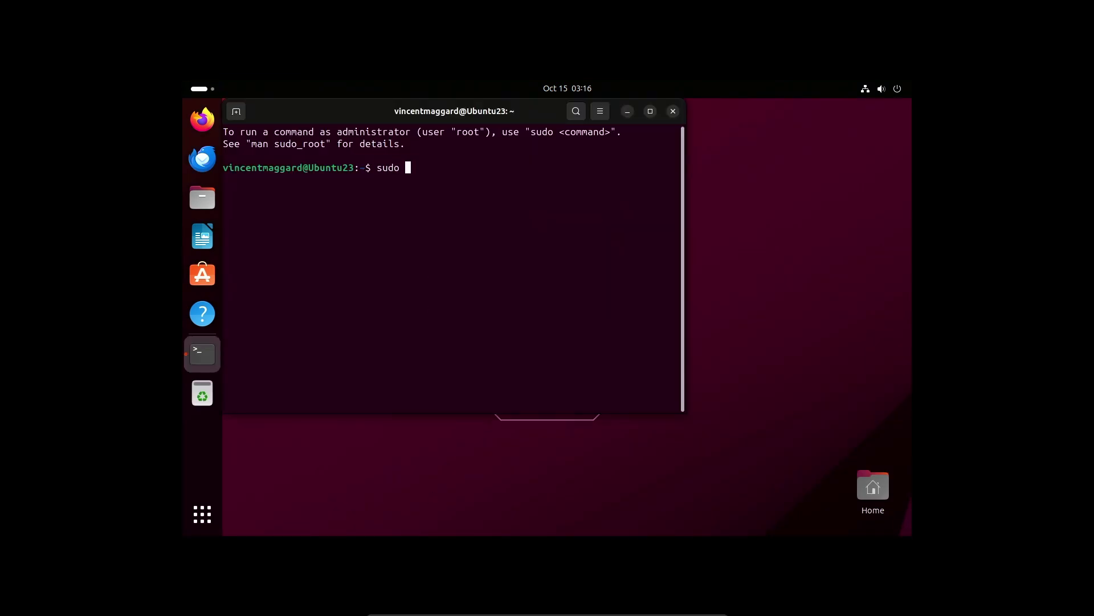
pyautogui.write('apt install build-essential')
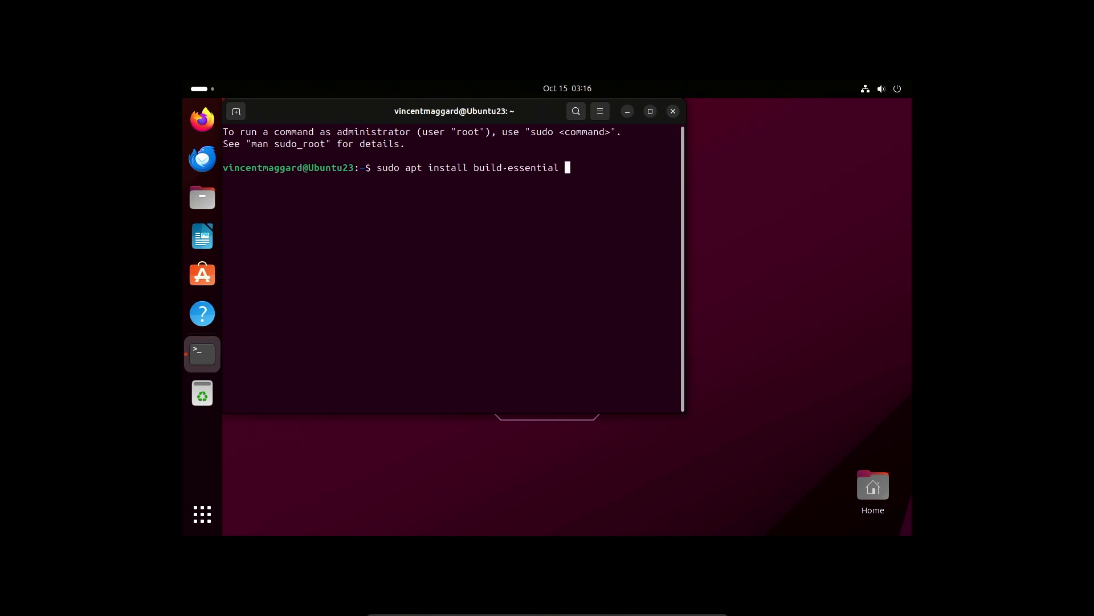
pyautogui.hotkey('ctrl', 'l')
pyautogui.press('Return')
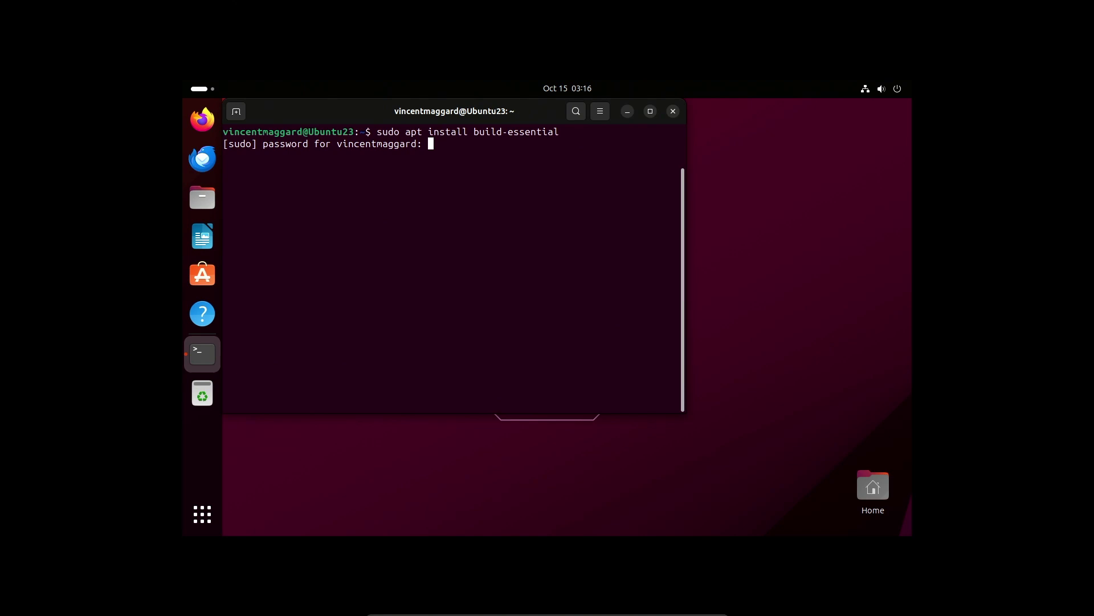
pyautogui.press('Return')
pyautogui.press('Return')
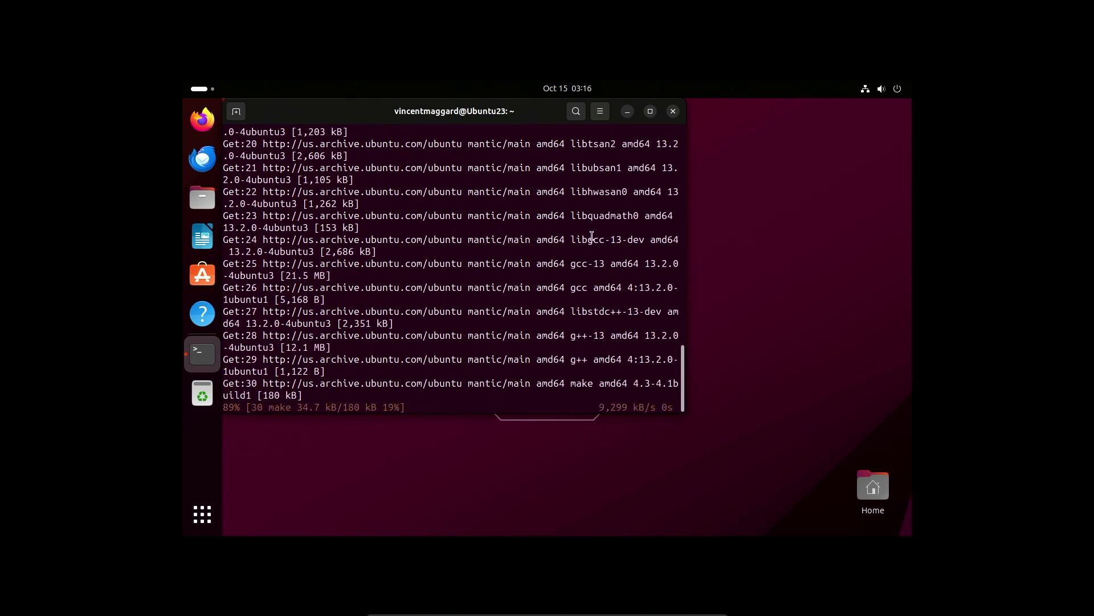
# Step: Enlarge the terminal text, cancel the recalled install command, and clear the screen
pyautogui.hotkey('ctrl', '+')
pyautogui.hotkey('ctrl', '+')
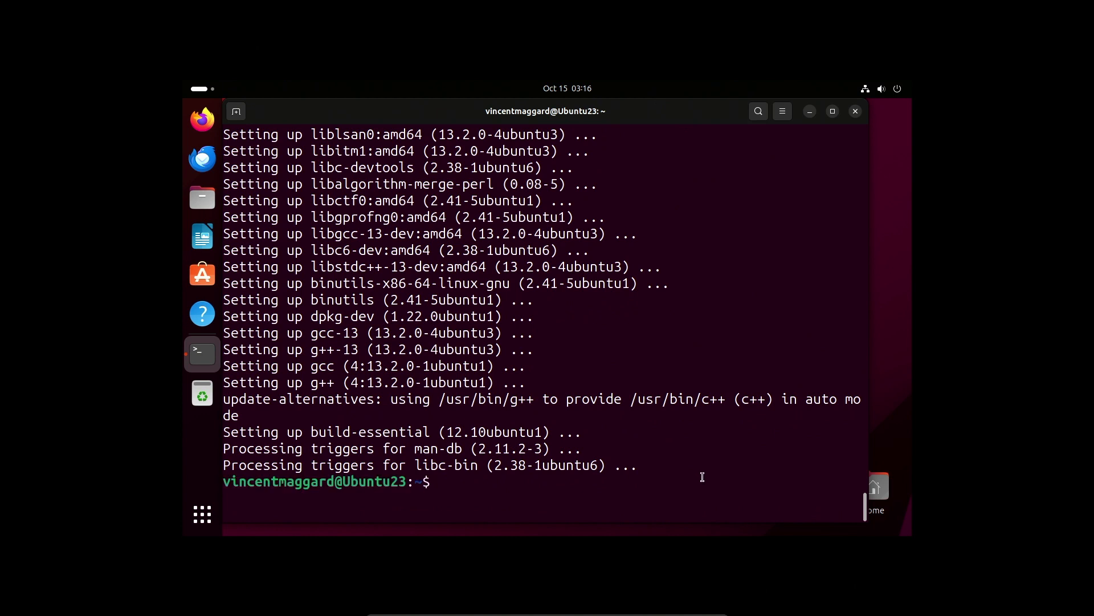
pyautogui.press('Up')
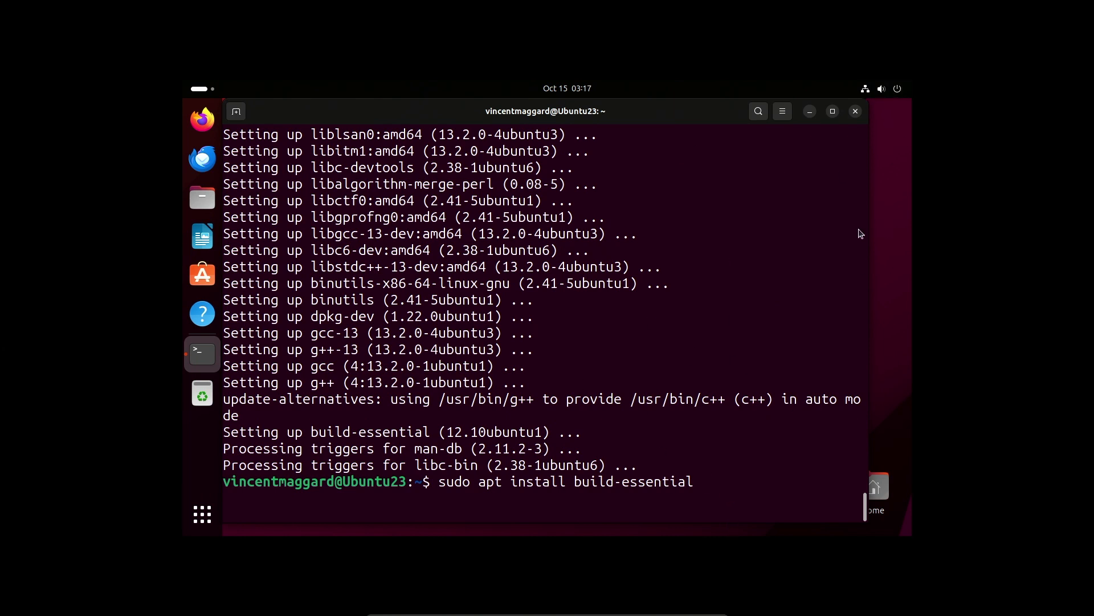
pyautogui.hotkey('ctrl', 'c')
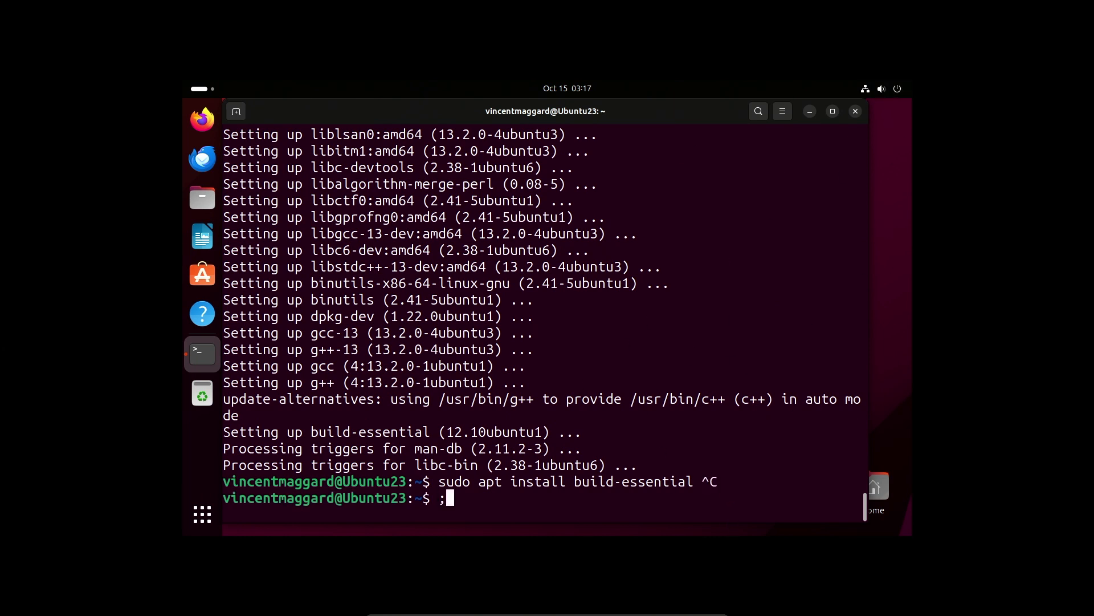
pyautogui.hotkey('ctrl', 'l')
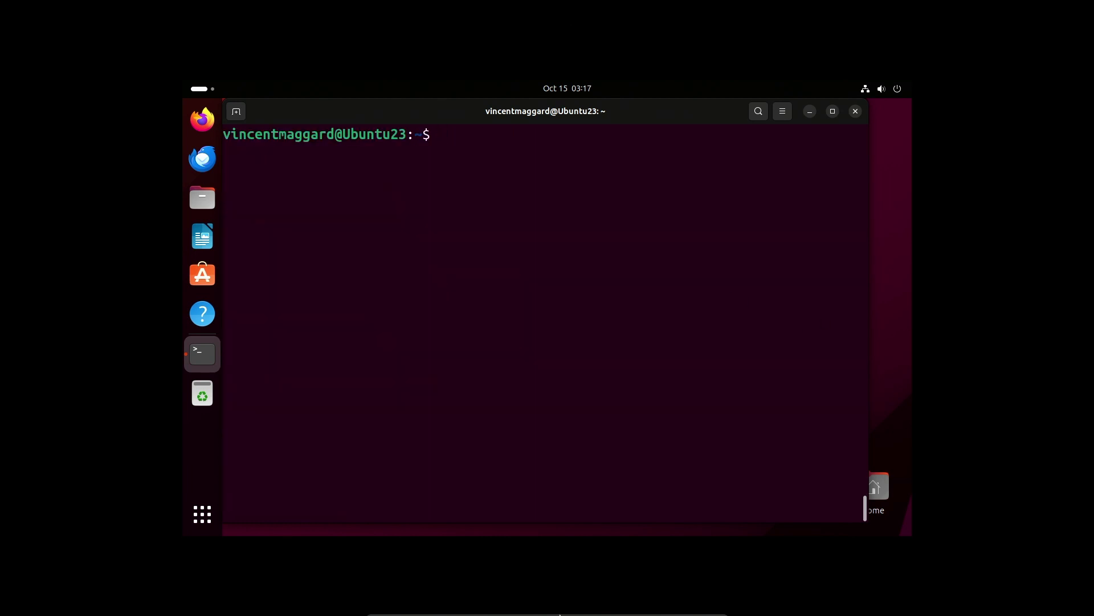
# Step: Insert the Guest Additions CD image from the VirtualBox Devices menu
pyautogui.moveTo(504, 590)
pyautogui.click(558, 613)
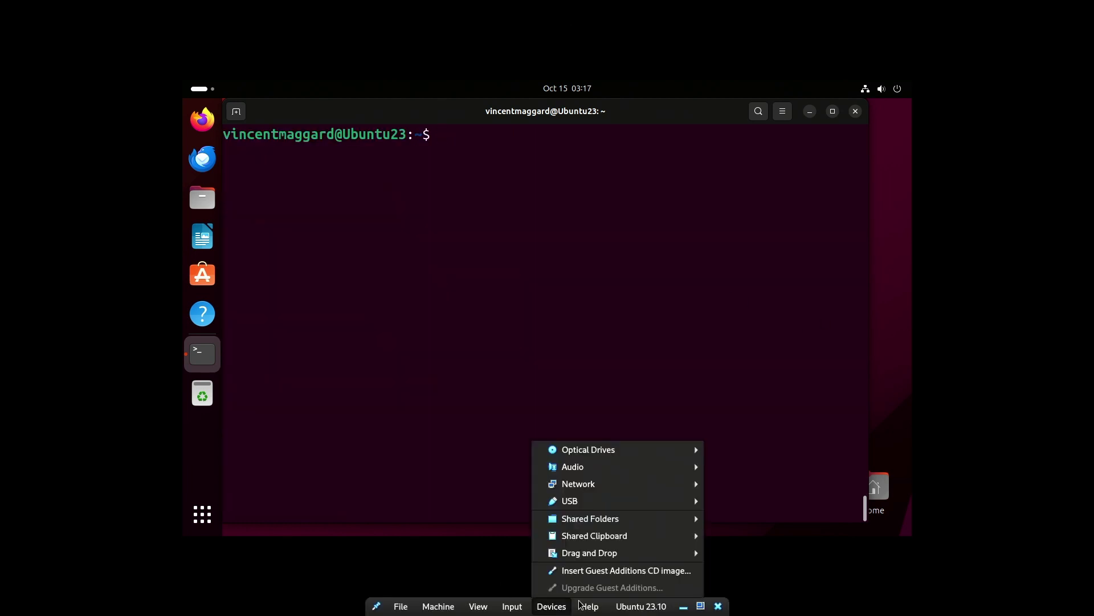
pyautogui.click(612, 570)
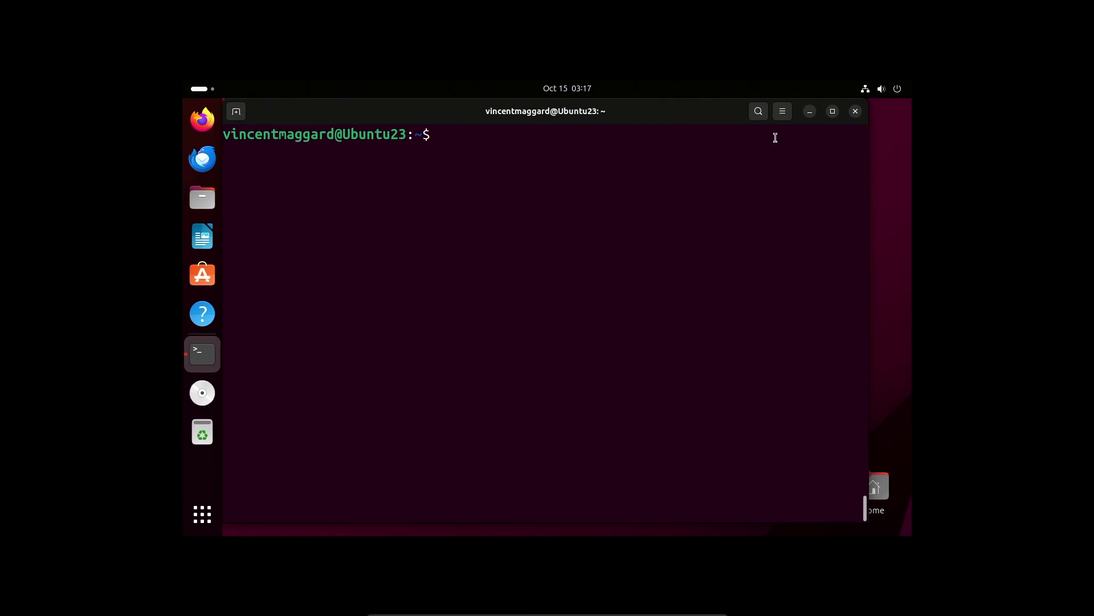
# Step: Close Terminal, open the VBox_GAs_7.0.8 disc, run its software, and enter the administrator password
pyautogui.click(855, 111)
pyautogui.click(202, 354)
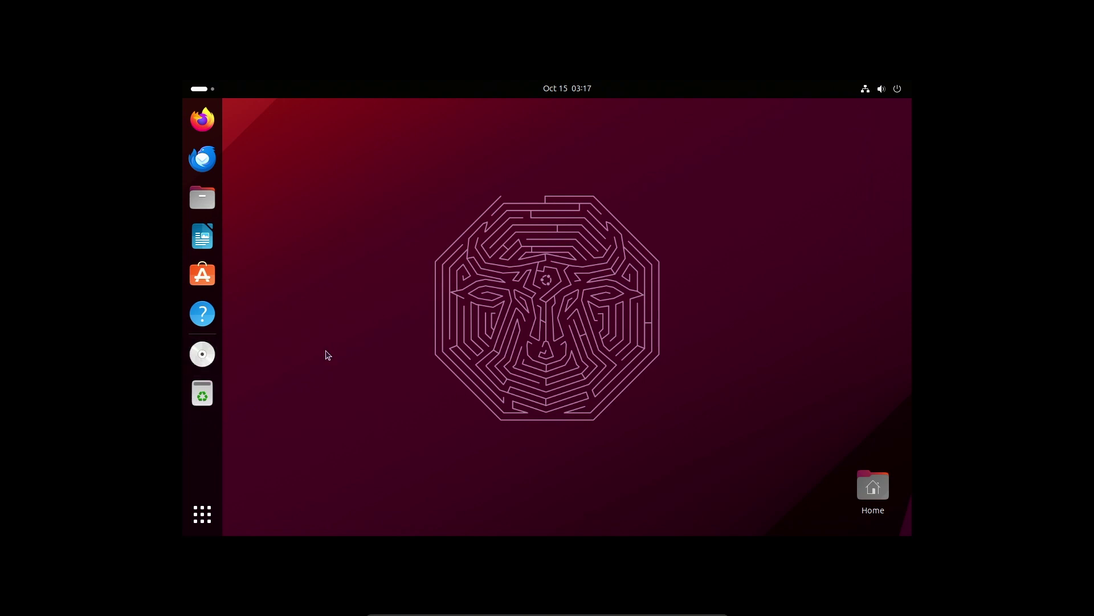
pyautogui.click(687, 137)
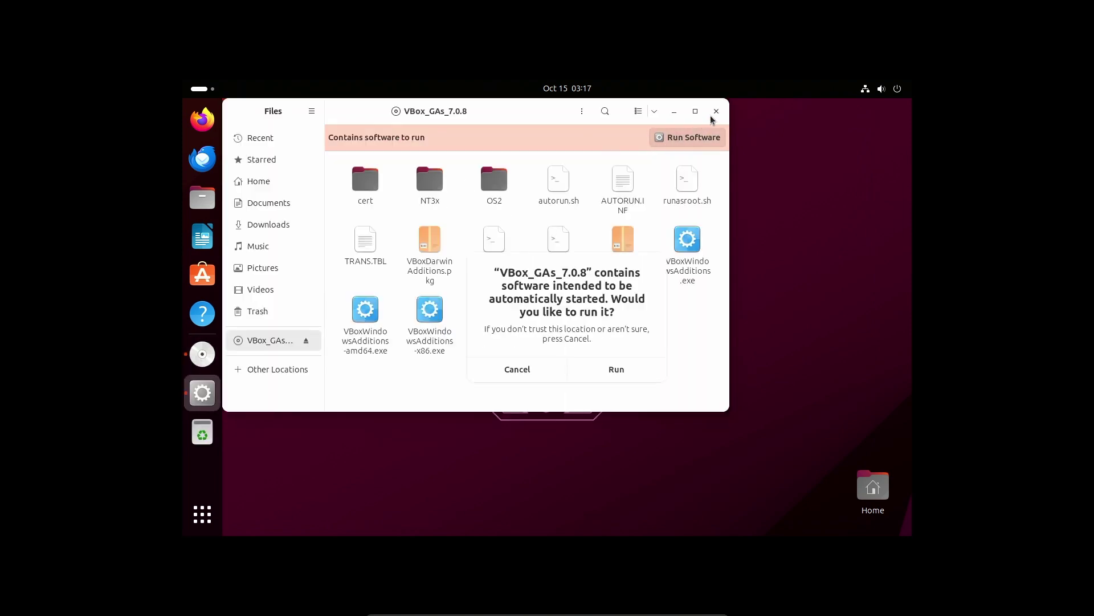
pyautogui.click(716, 111)
pyautogui.click(633, 368)
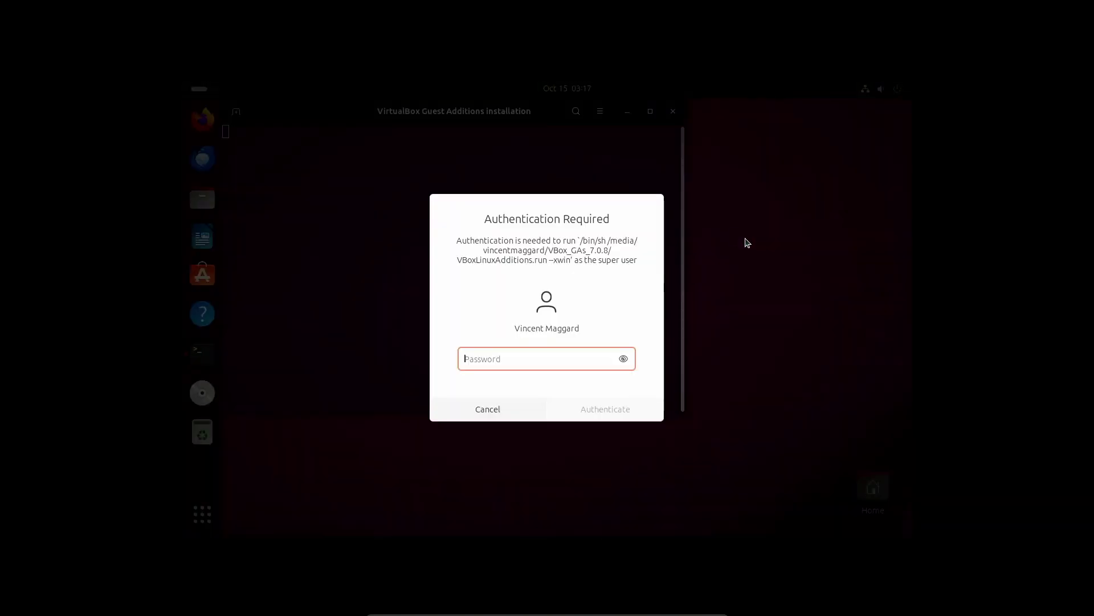
pyautogui.write('•••••')
pyautogui.press('Return')
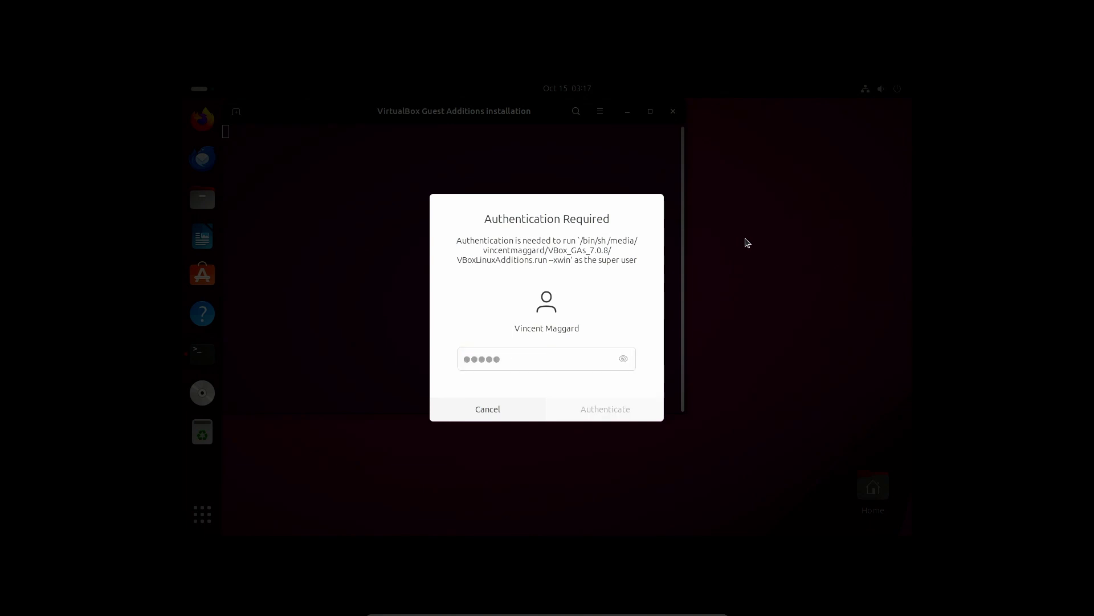
# Step: Re-enter the administrator password, then maximize the Guest Additions installer terminal and enlarge its text
pyautogui.write('••')
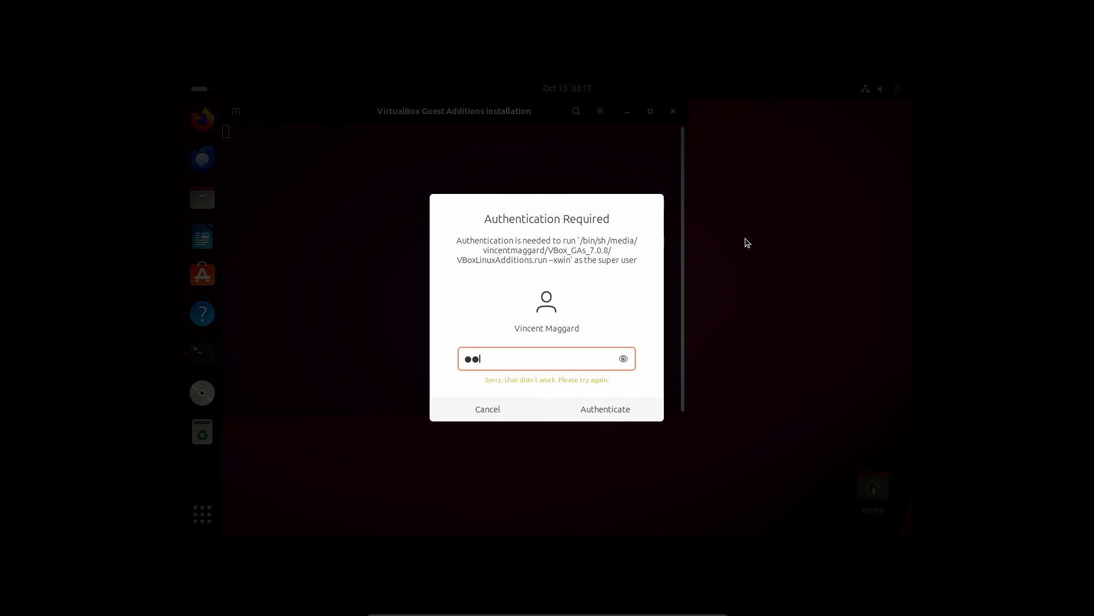
pyautogui.write('•••')
pyautogui.press('Return')
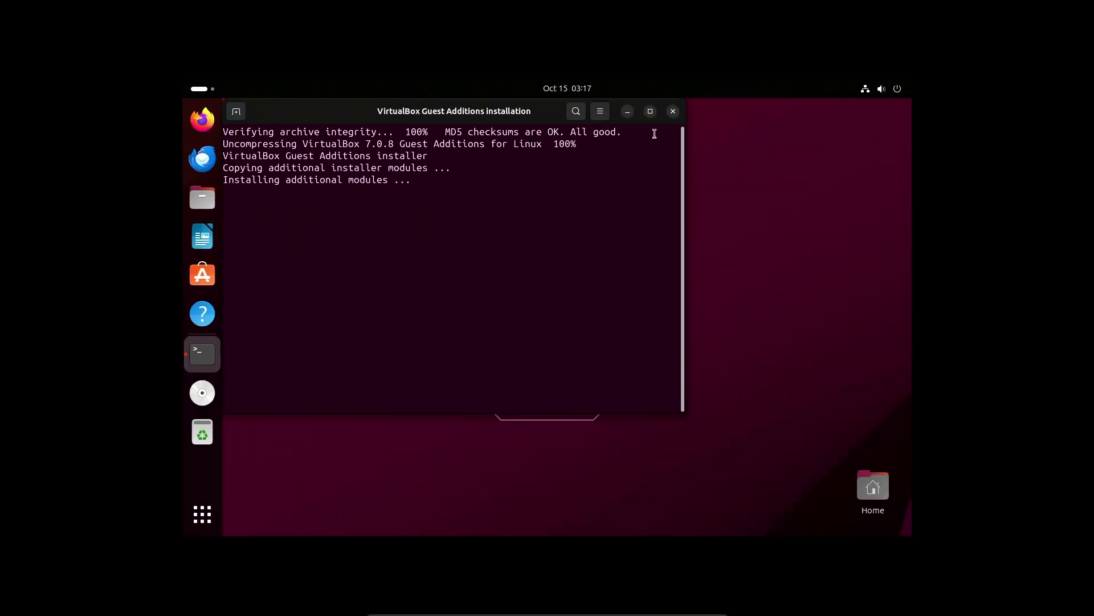
pyautogui.click(656, 112)
pyautogui.hotkey('ctrl', '+')
pyautogui.hotkey('ctrl', '+')
pyautogui.hotkey('ctrl', '+')
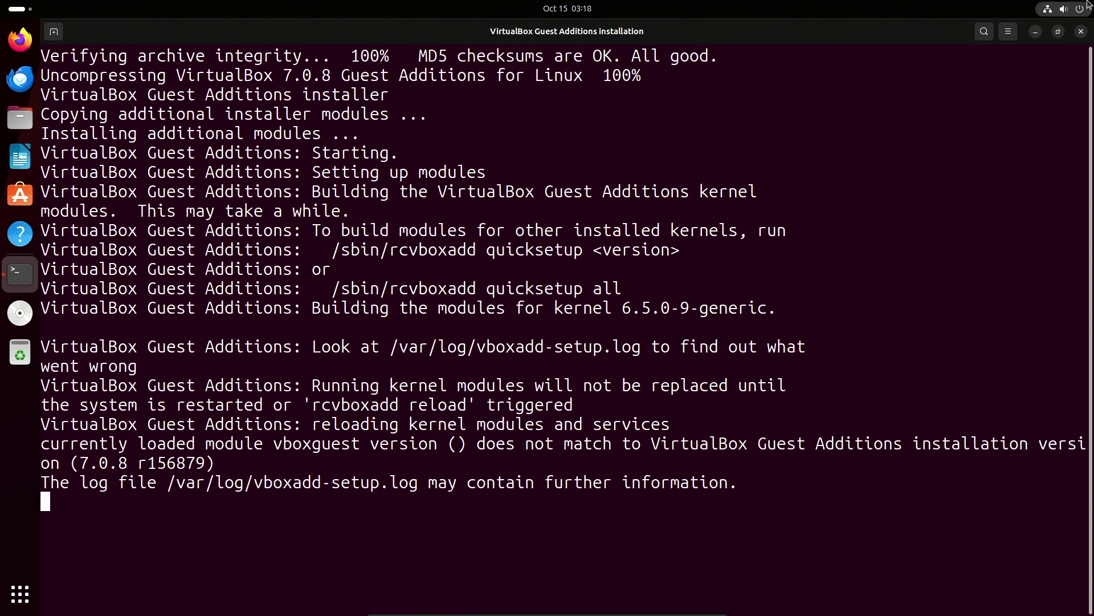
pyautogui.click(1063, 9)
# Step: Turn on Large Text under Accessibility > Seeing in Settings, then close Settings
pyautogui.click(913, 45)
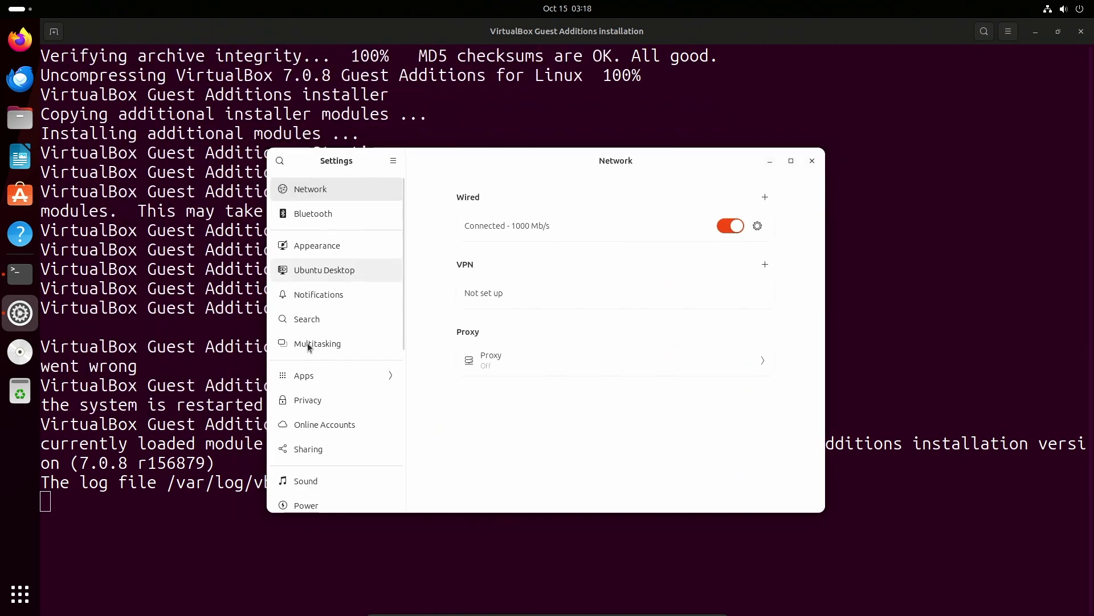
pyautogui.scroll(-3, 349, 334)
pyautogui.scroll(-5, 351, 335)
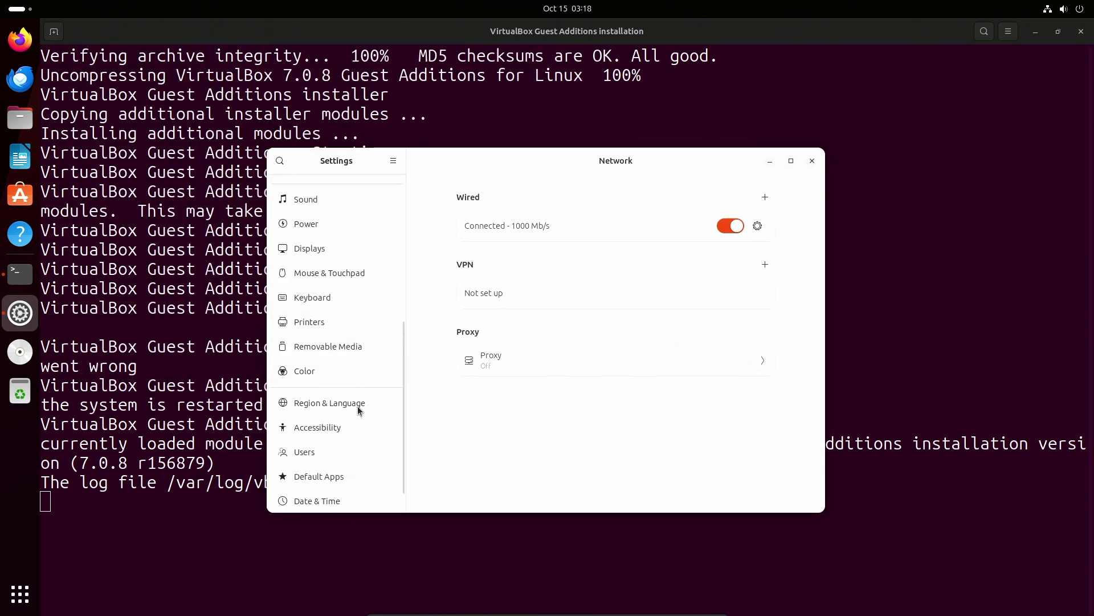
pyautogui.click(357, 426)
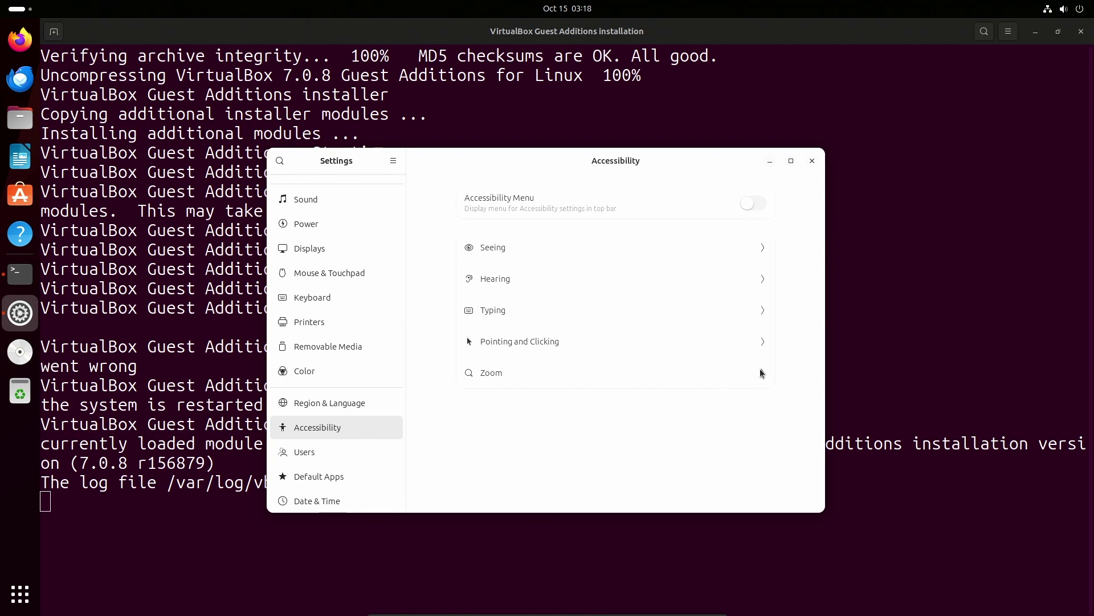
pyautogui.click(751, 204)
pyautogui.click(751, 204)
pyautogui.click(587, 250)
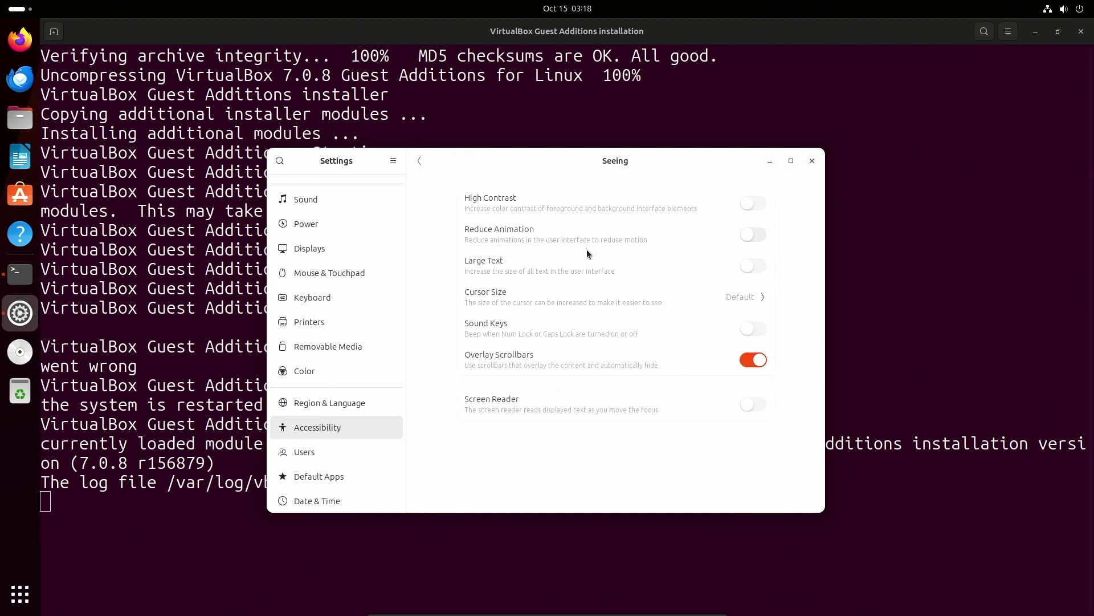
pyautogui.click(753, 266)
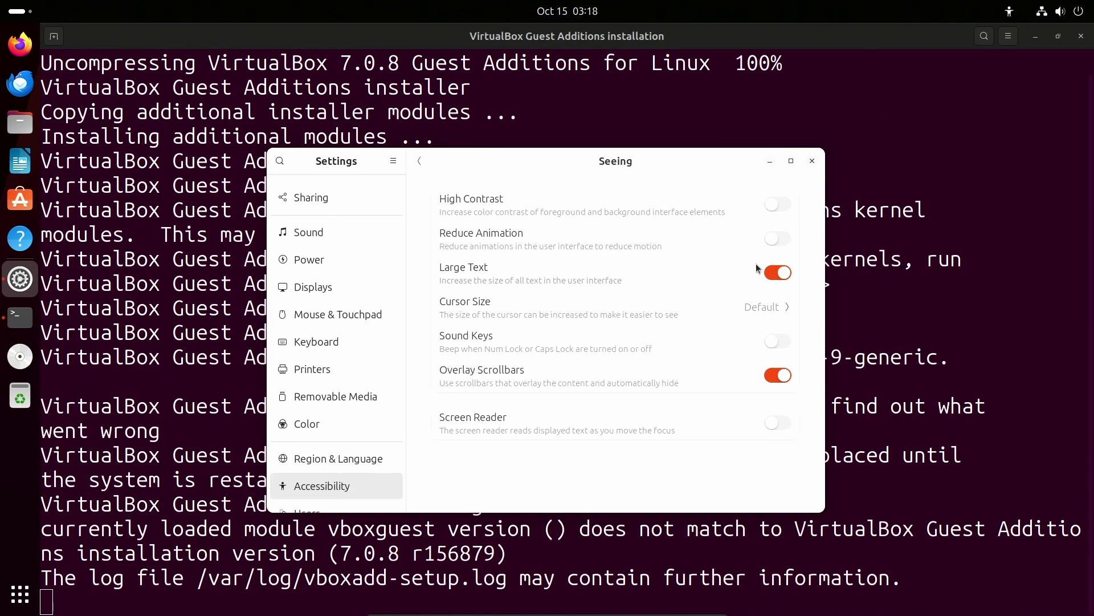
pyautogui.click(816, 162)
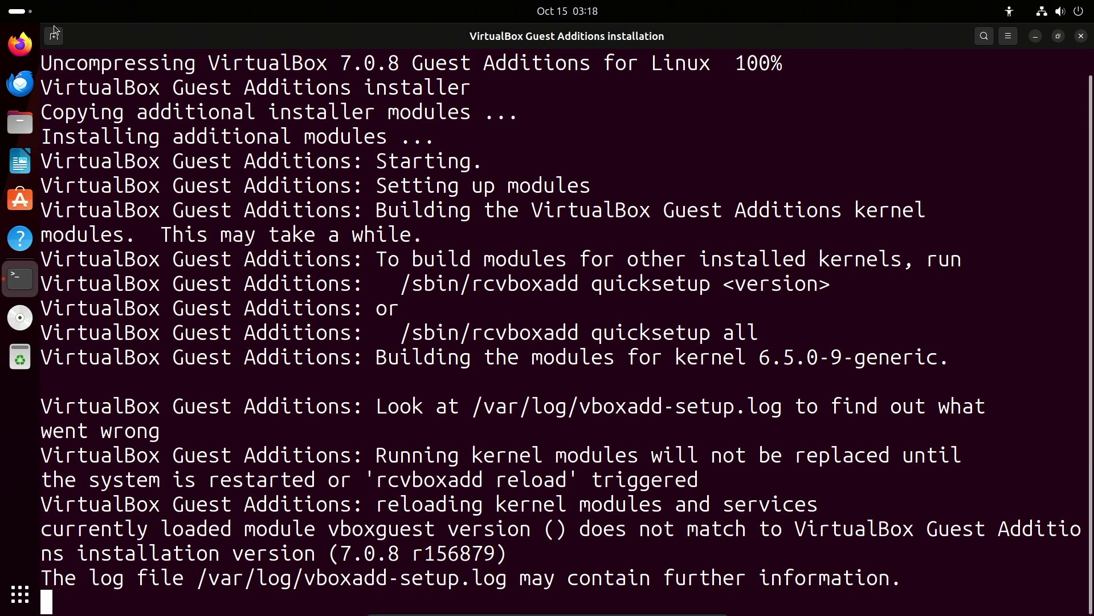
pyautogui.click(20, 593)
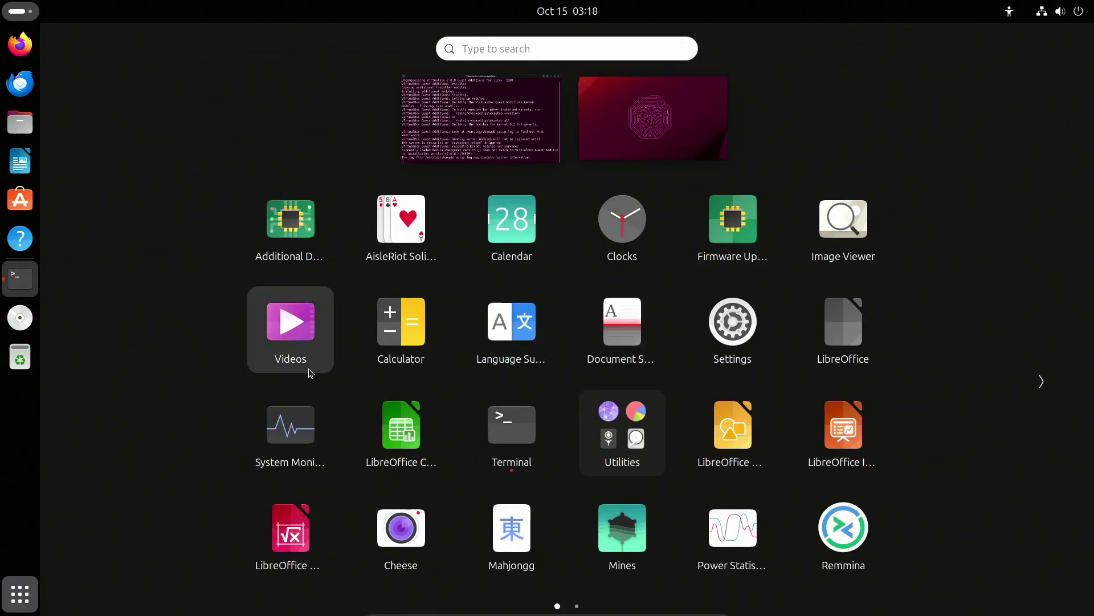
# Step: Look through both pages of the Utilities folder, then close it and return to the installer terminal
pyautogui.scroll(-1, 414, 356)
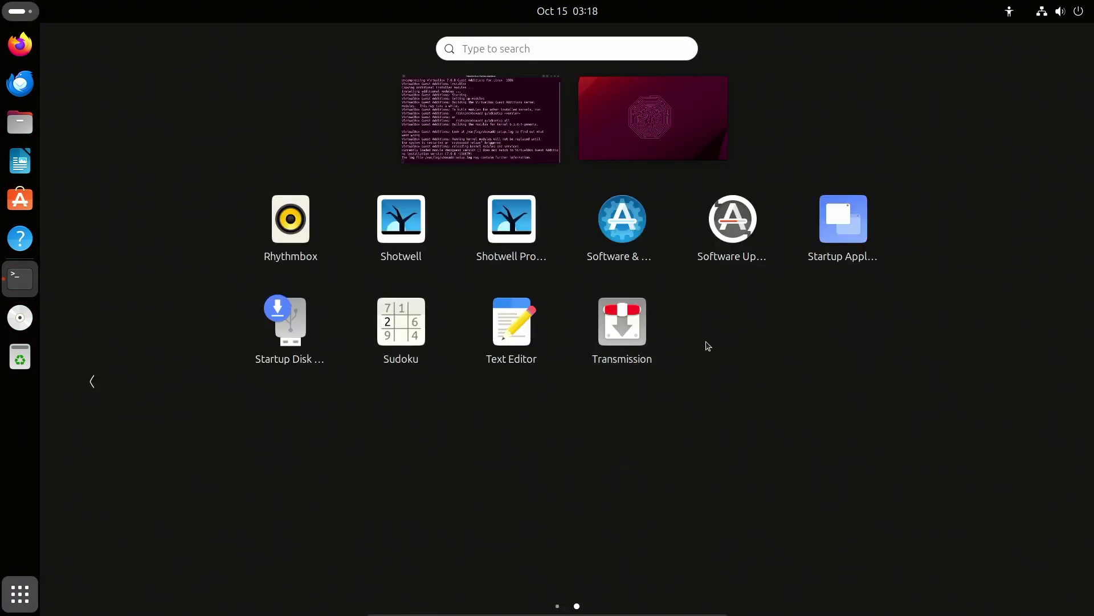
pyautogui.scroll(1, 681, 320)
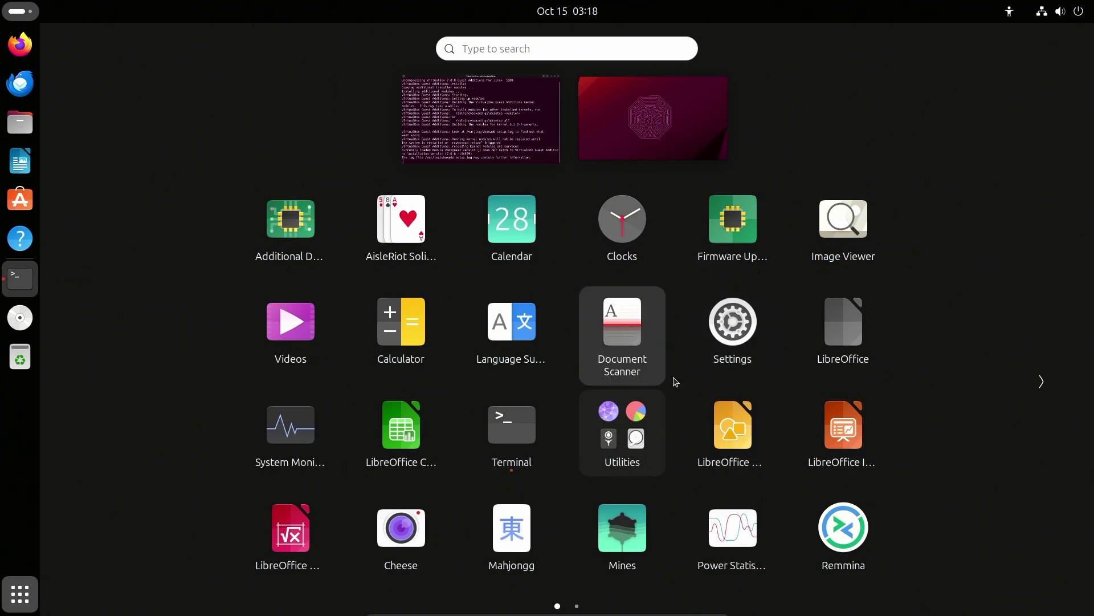
pyautogui.click(610, 459)
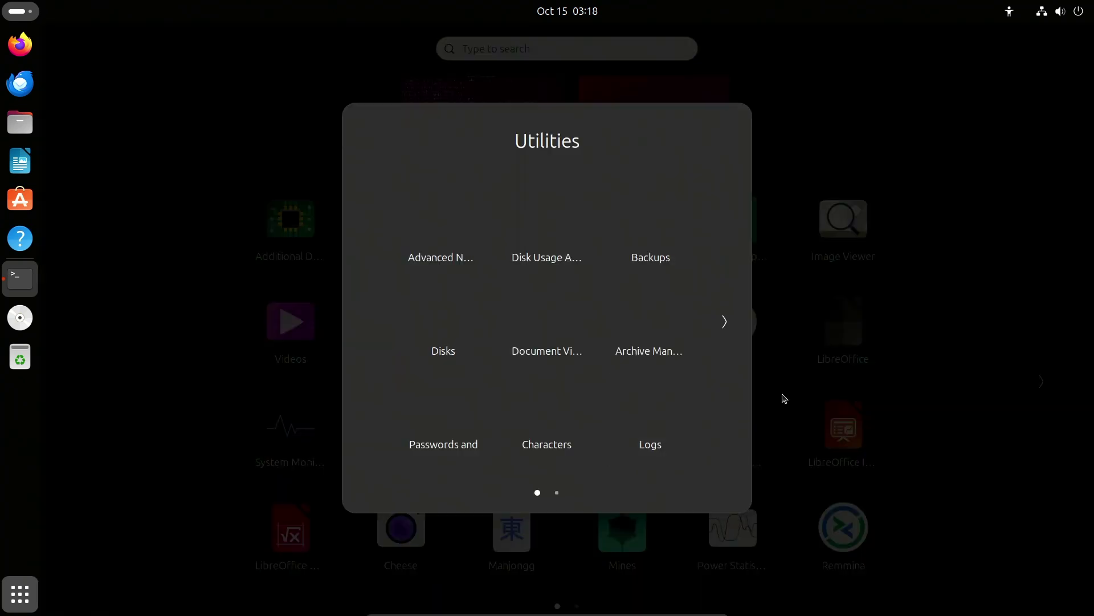
pyautogui.click(723, 322)
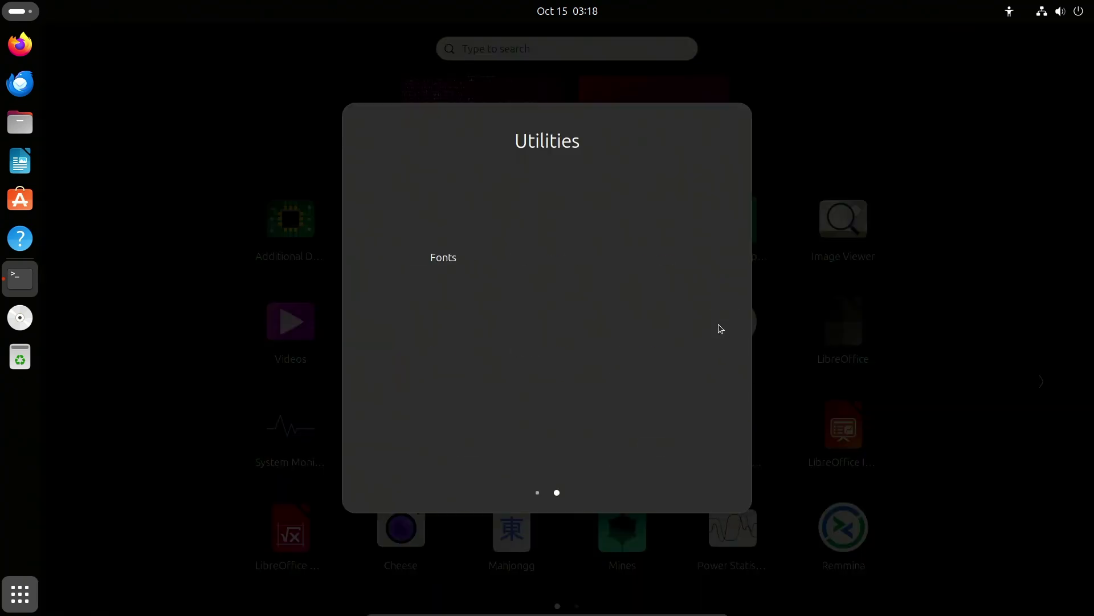
pyautogui.click(264, 334)
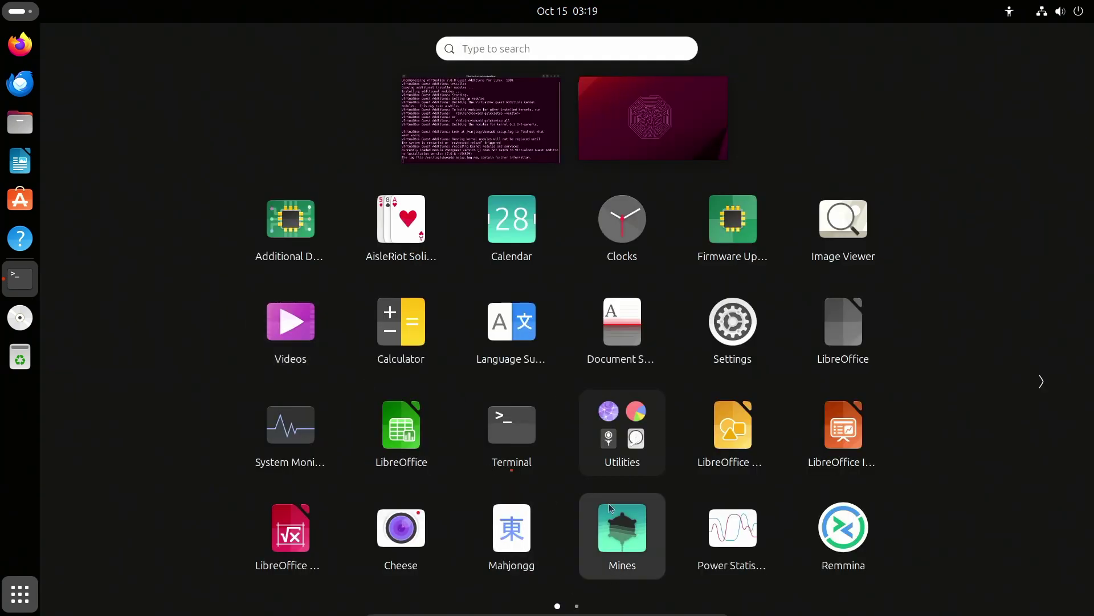
pyautogui.click(616, 435)
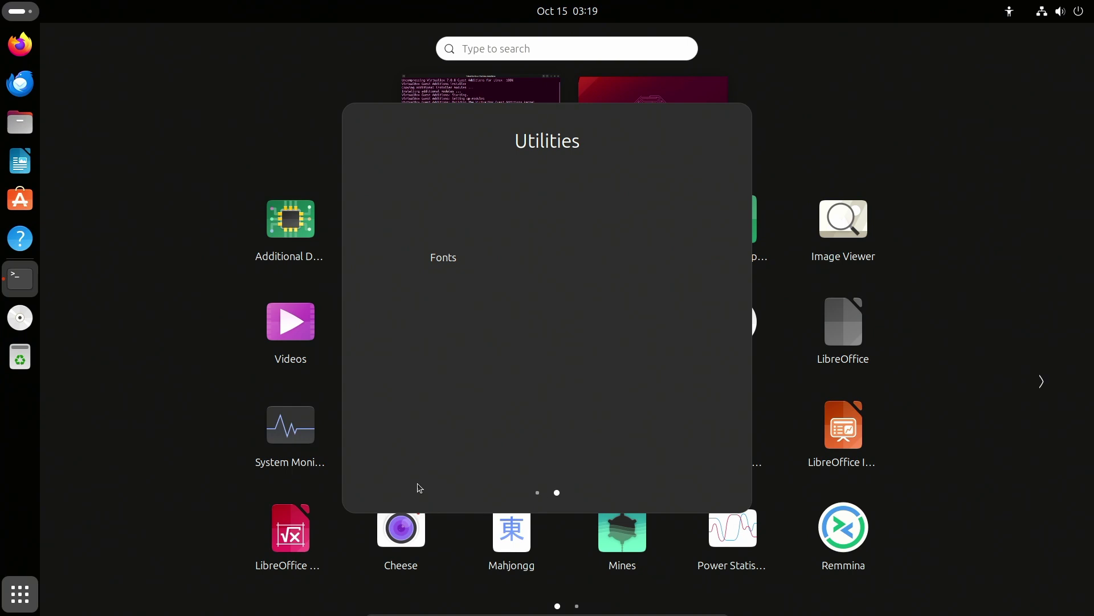
pyautogui.click(172, 438)
pyautogui.click(473, 108)
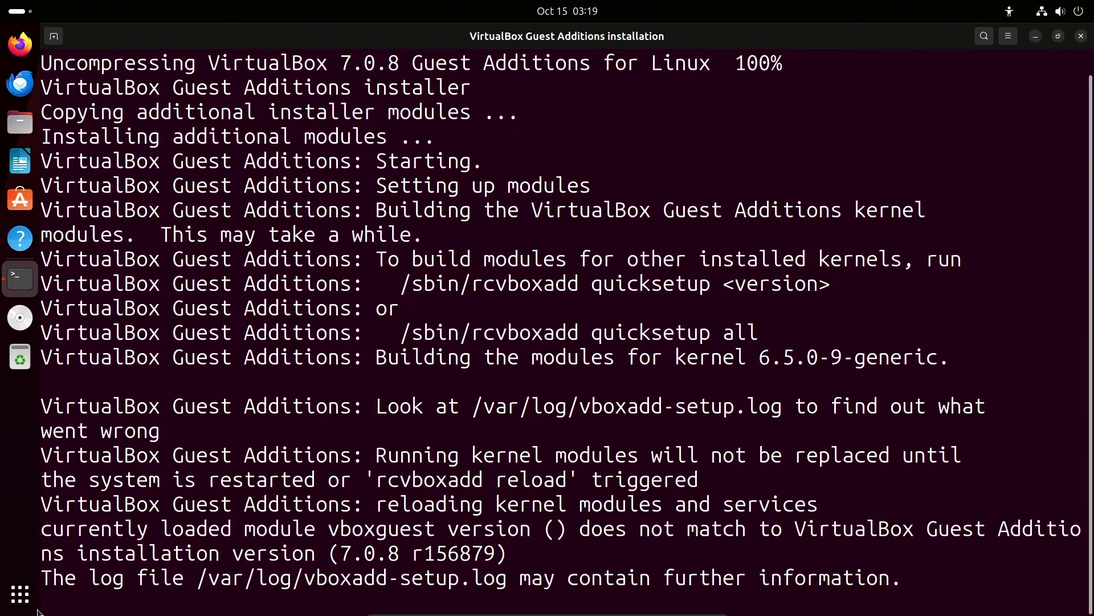
# Step: Launch System Monitor from the full application grid
pyautogui.click(3, 598)
pyautogui.scroll(-1, 652, 435)
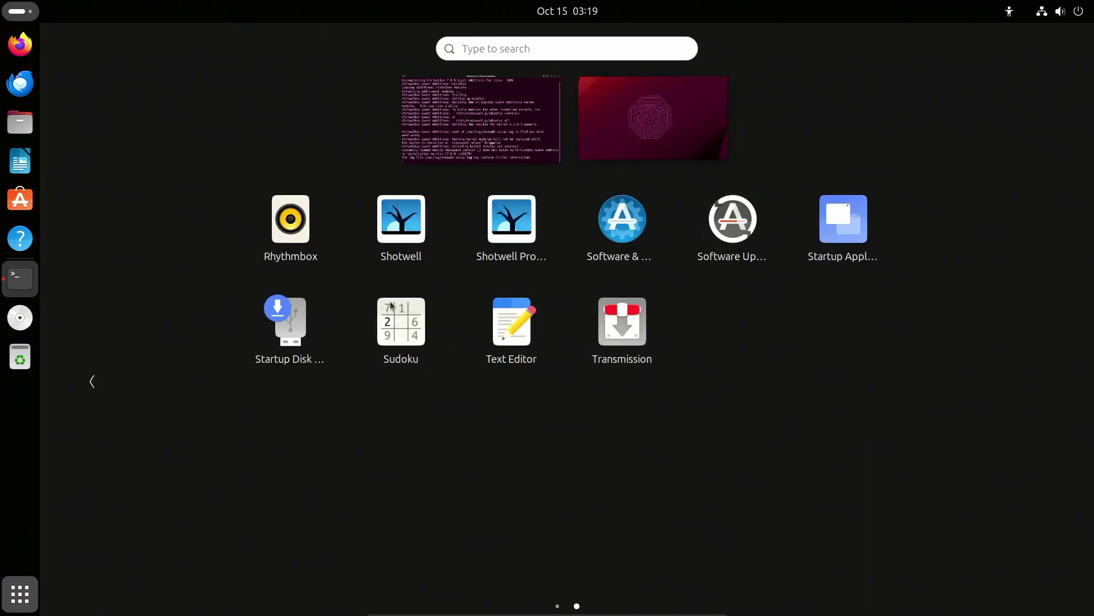
pyautogui.scroll(1, 240, 254)
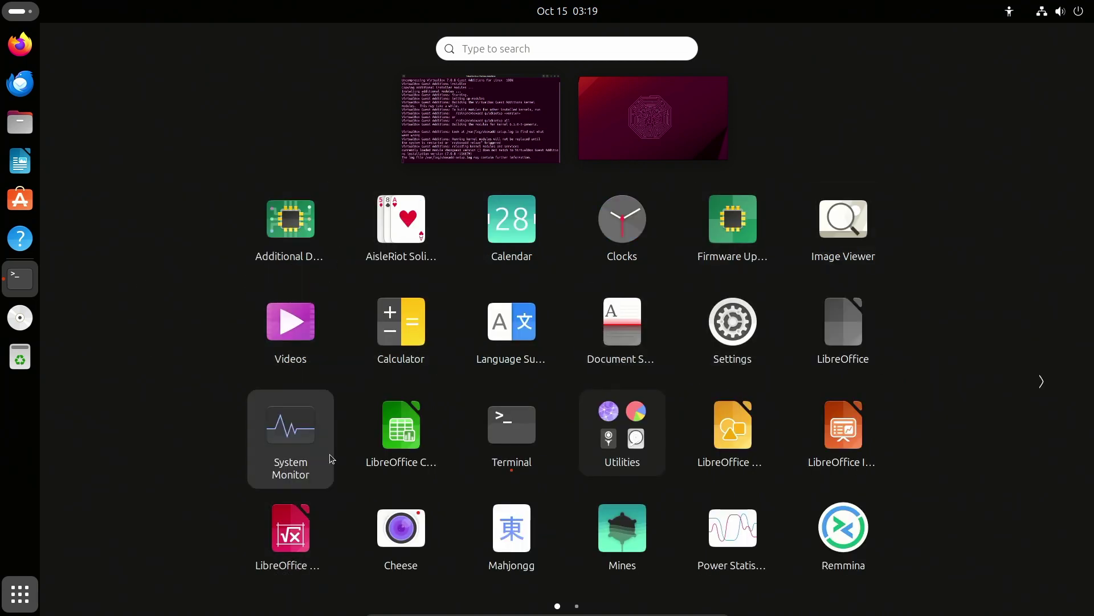
pyautogui.click(307, 468)
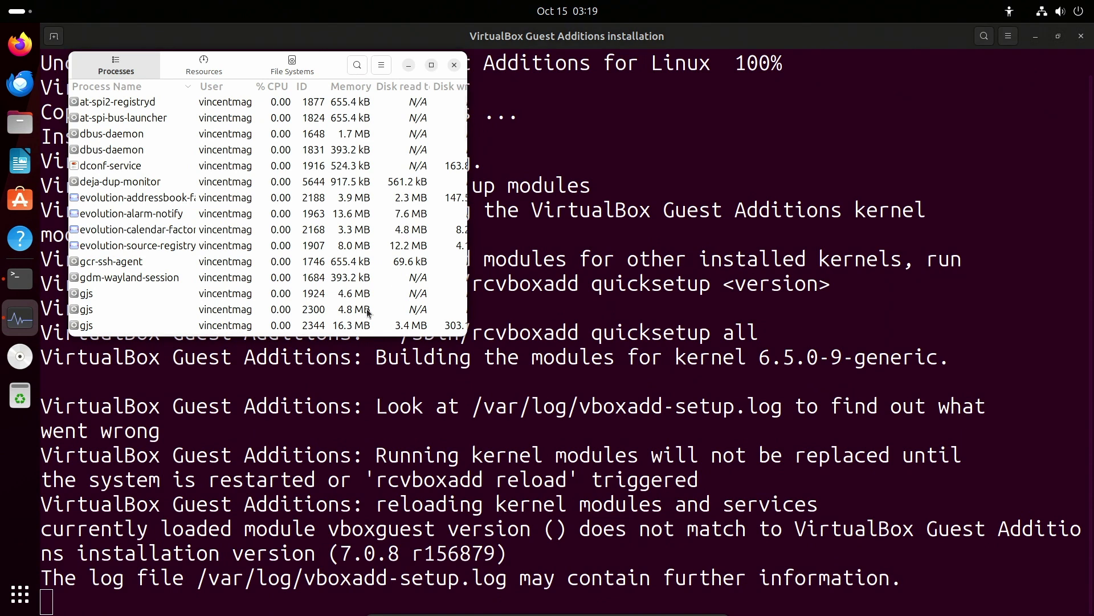
# Step: View the Resources graphs in a maximized System Monitor, then close it from the header bar menu
pyautogui.click(204, 65)
pyautogui.click(428, 68)
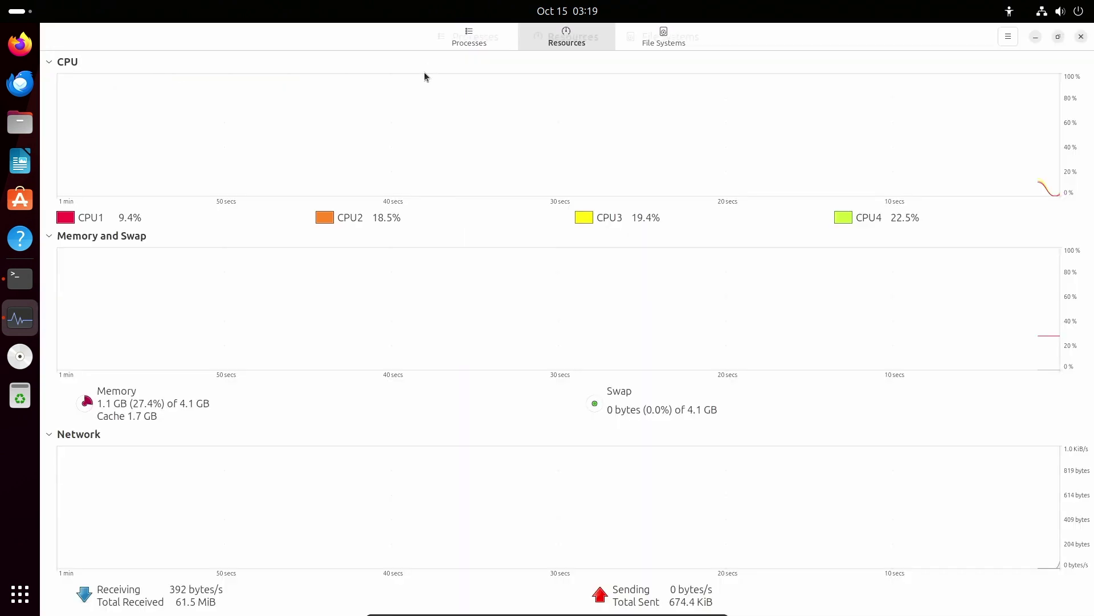
pyautogui.rightClick(256, 47)
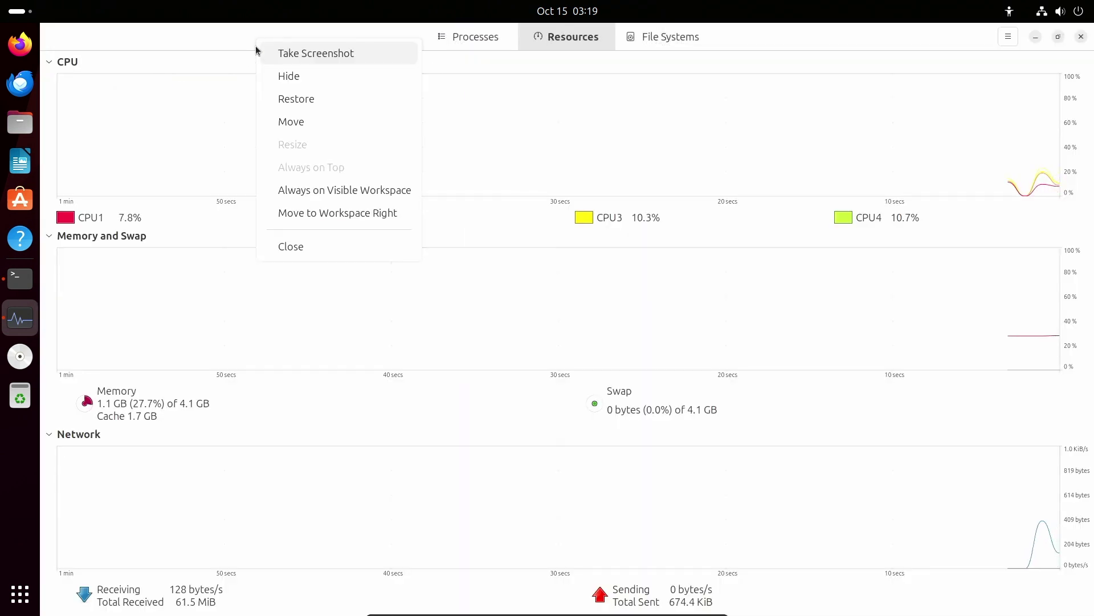
pyautogui.click(292, 246)
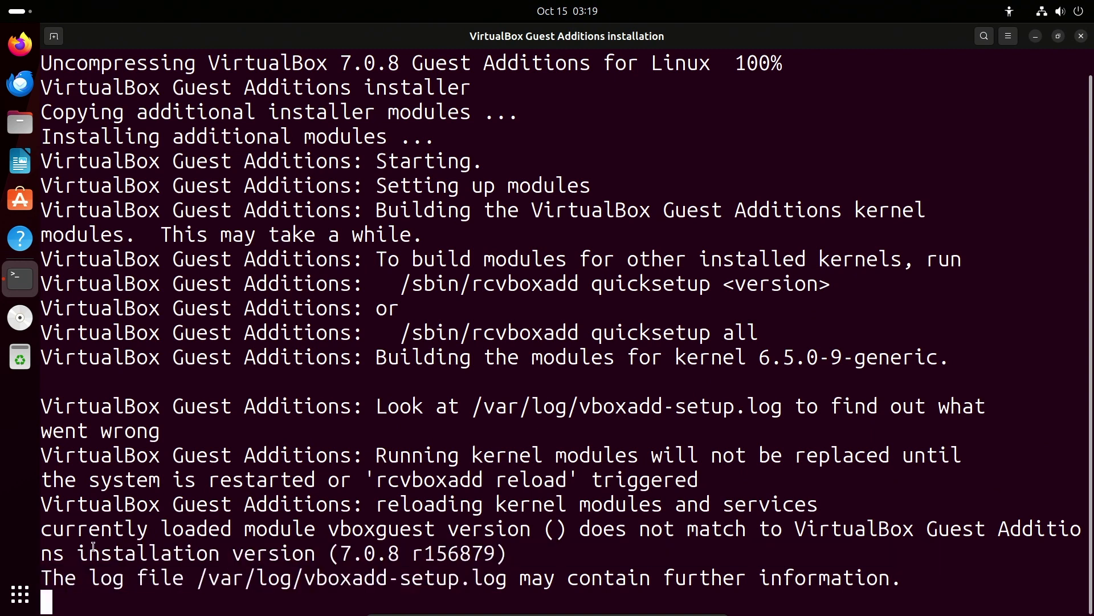
# Step: Bring the existing installer terminal back up from the application grid
pyautogui.click(20, 595)
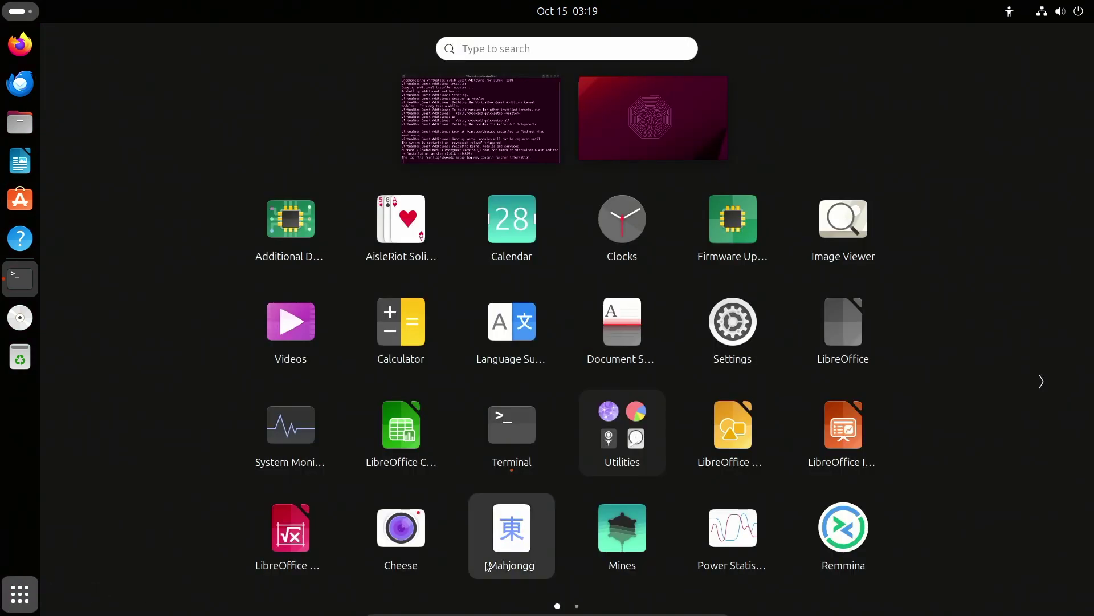
pyautogui.scroll(-1, 564, 481)
pyautogui.scroll(1, 565, 481)
pyautogui.click(515, 428)
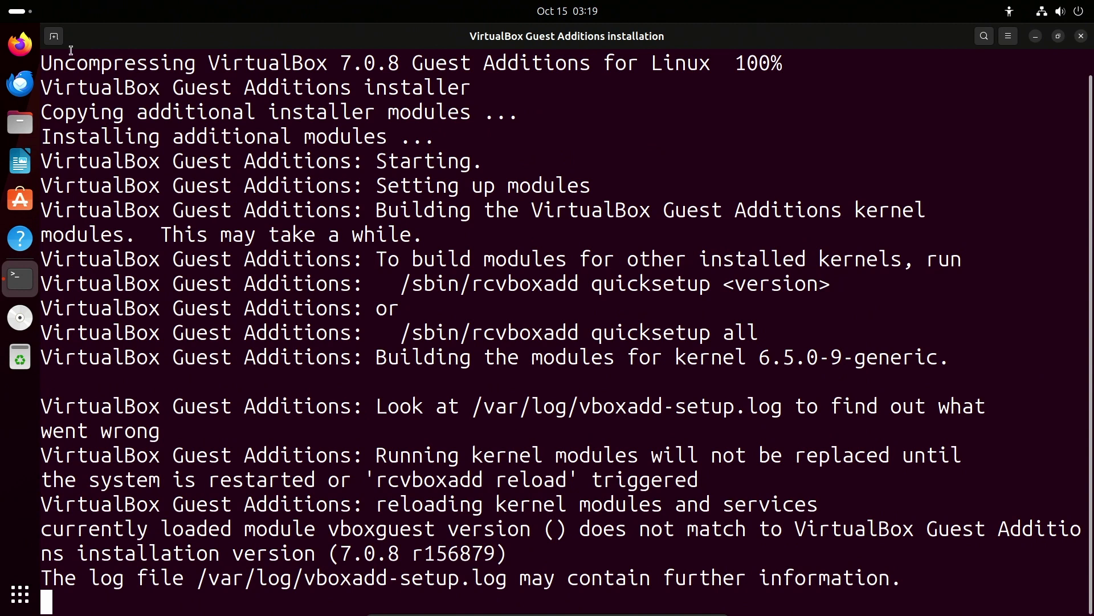
# Step: Open a new terminal tab and try running htop
pyautogui.click(54, 36)
pyautogui.write('htop')
pyautogui.press('Return')
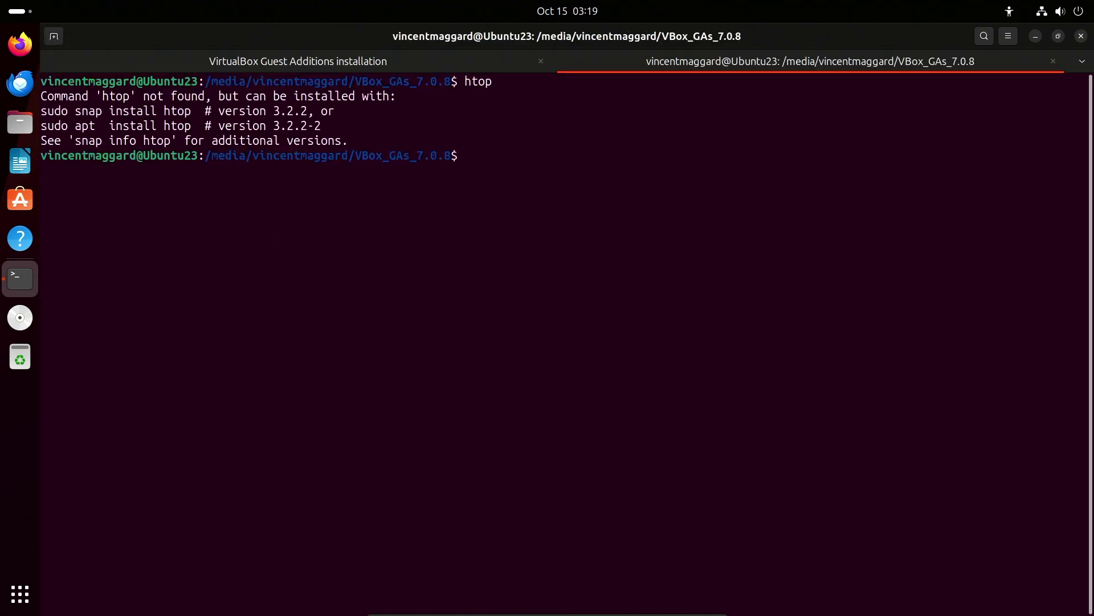
# Step: Install htop with 'sudo apt install htop', enter the password, and launch htop
pyautogui.write('su')
pyautogui.press('BackSpace')
pyautogui.write('udo apt install ')
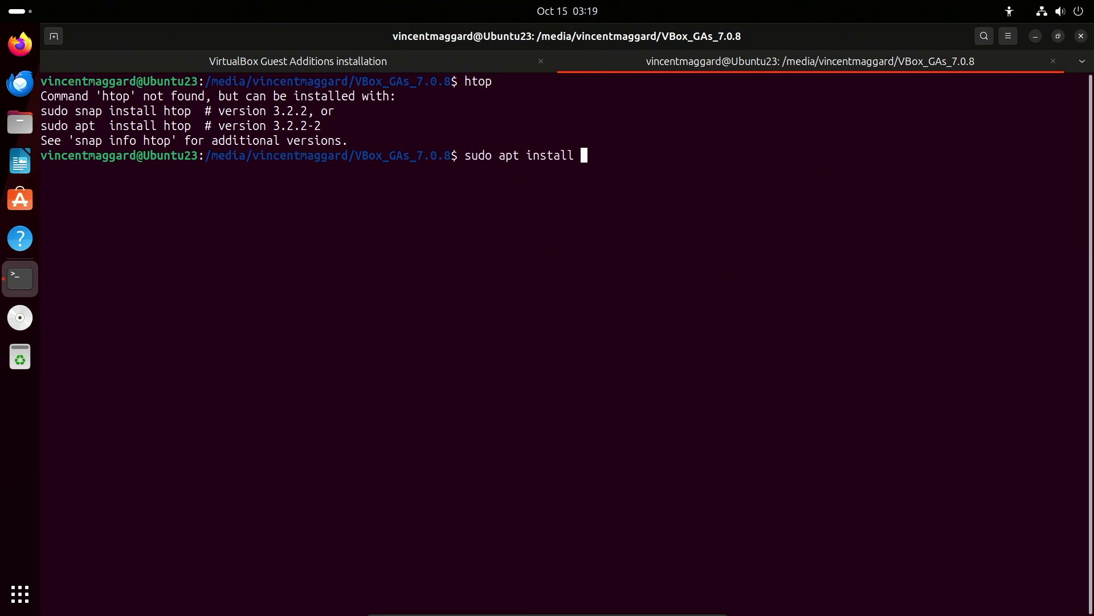
pyautogui.write('htop')
pyautogui.press('Return')
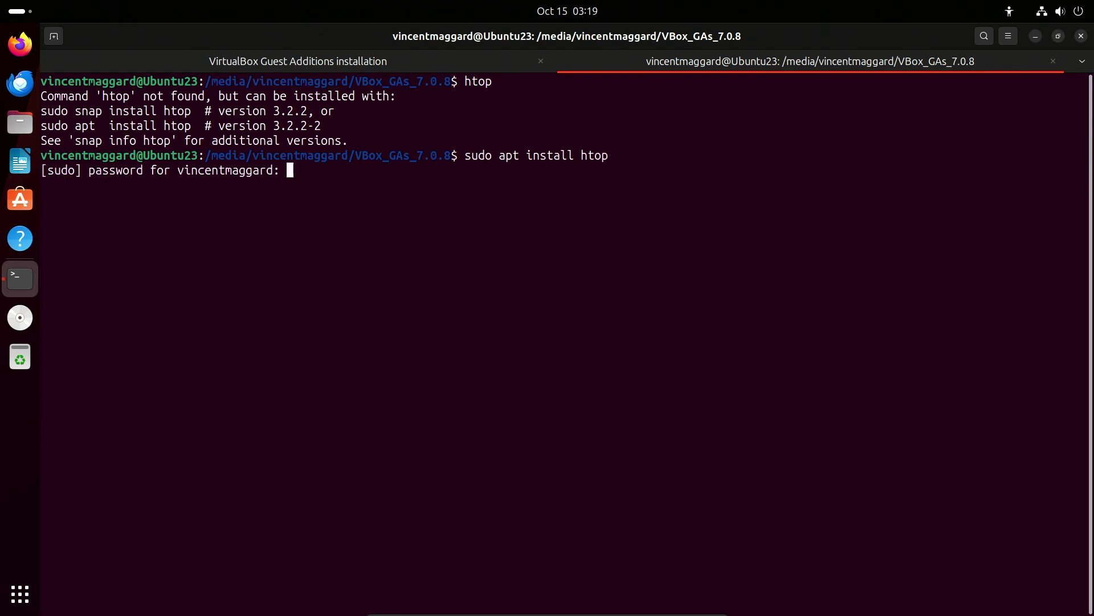
pyautogui.press('Return')
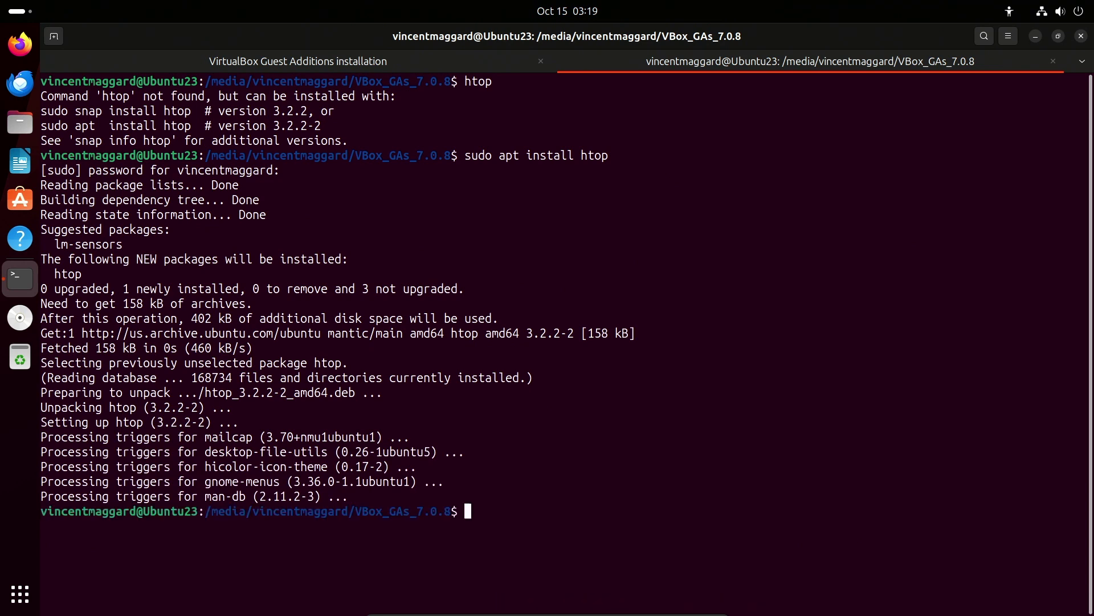
pyautogui.write('htop')
pyautogui.hotkey('ctrl', 'l')
pyautogui.press('Return')
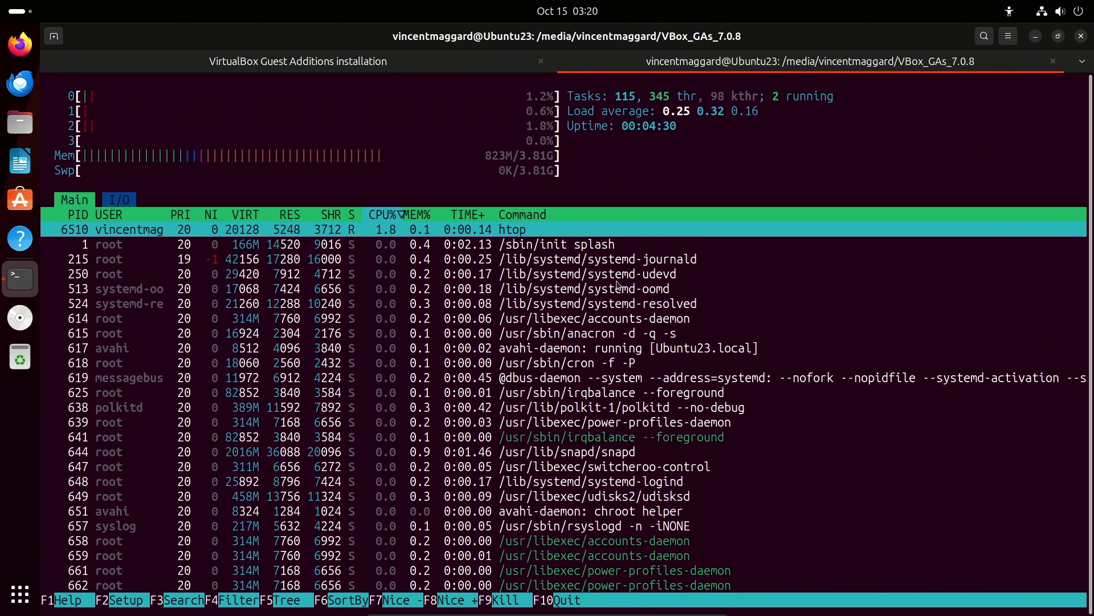
# Step: Quit htop, then run top and quit it
pyautogui.write('q')
pyautogui.write('top')
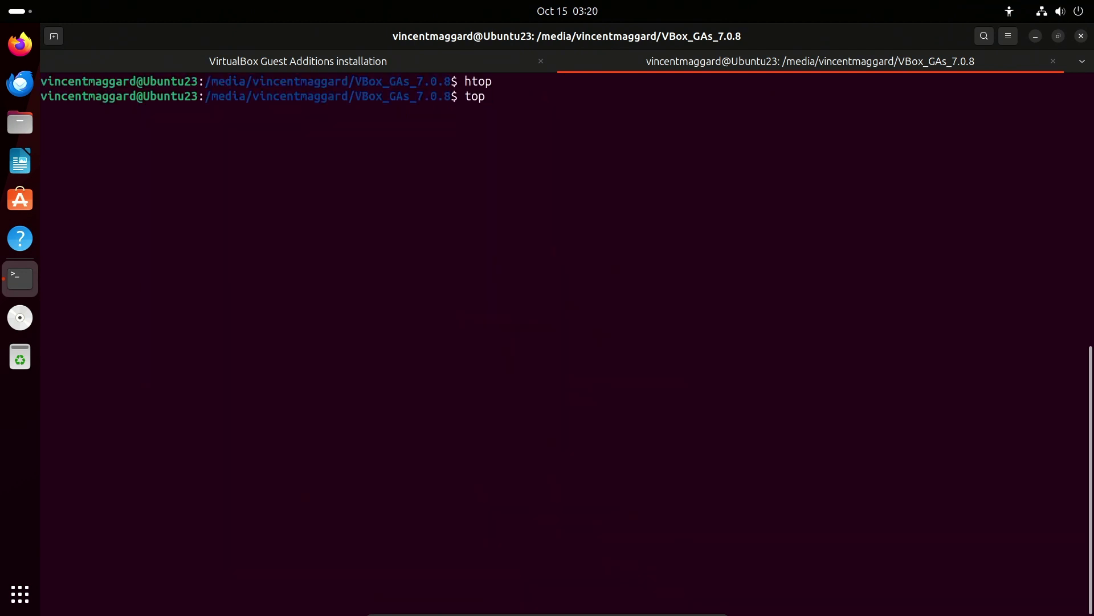
pyautogui.press('Return')
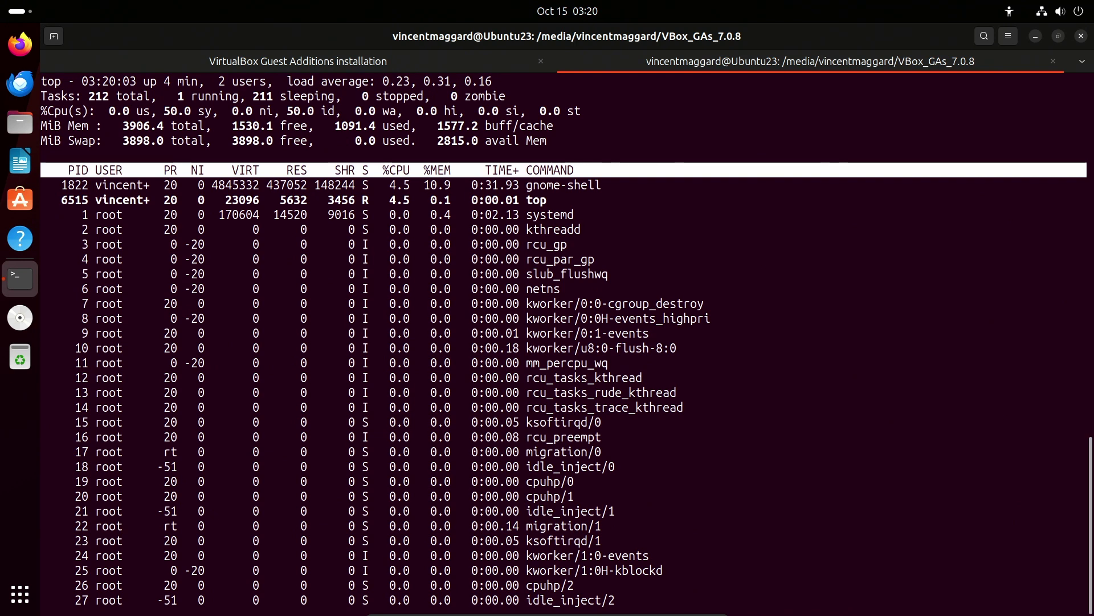
pyautogui.press('q')
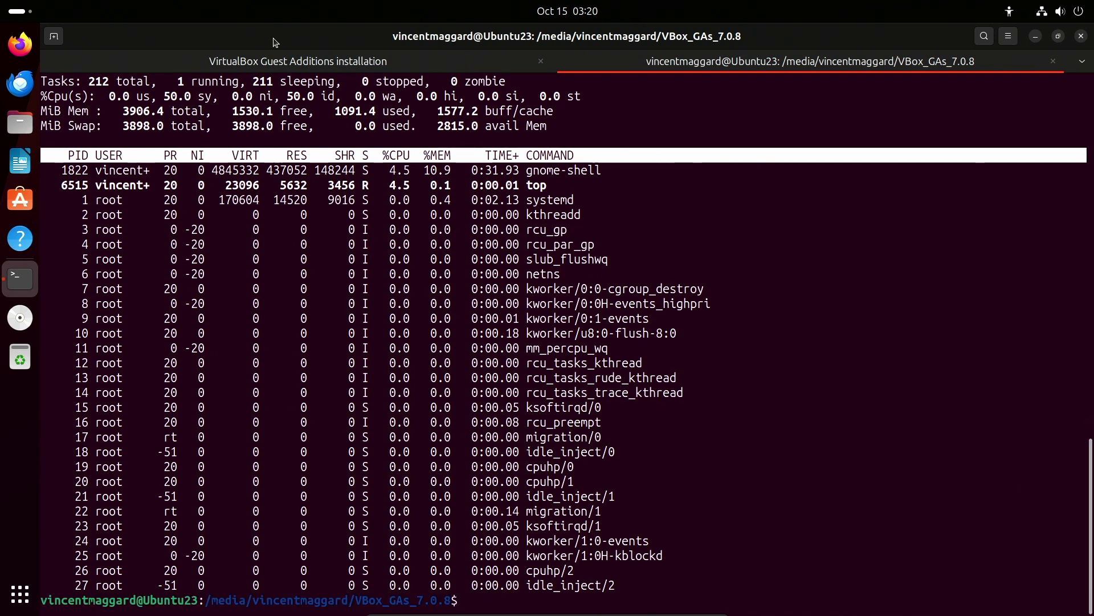
# Step: Glance at the Guest Additions tab, then clear the shell tab and rerun htop
pyautogui.click(273, 61)
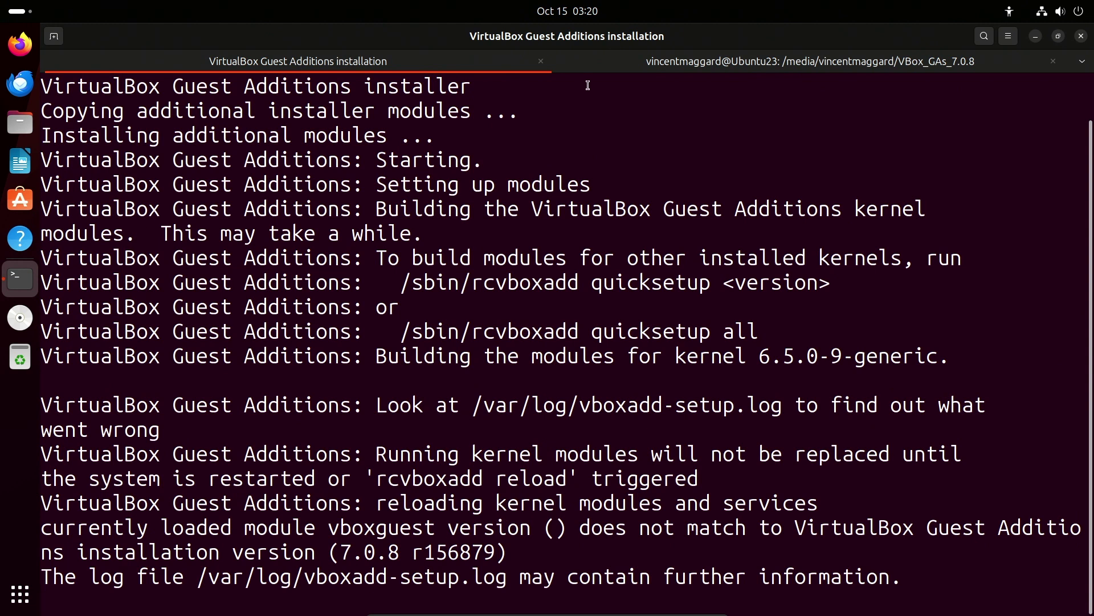
pyautogui.click(624, 61)
pyautogui.hotkey('ctrl', 'l')
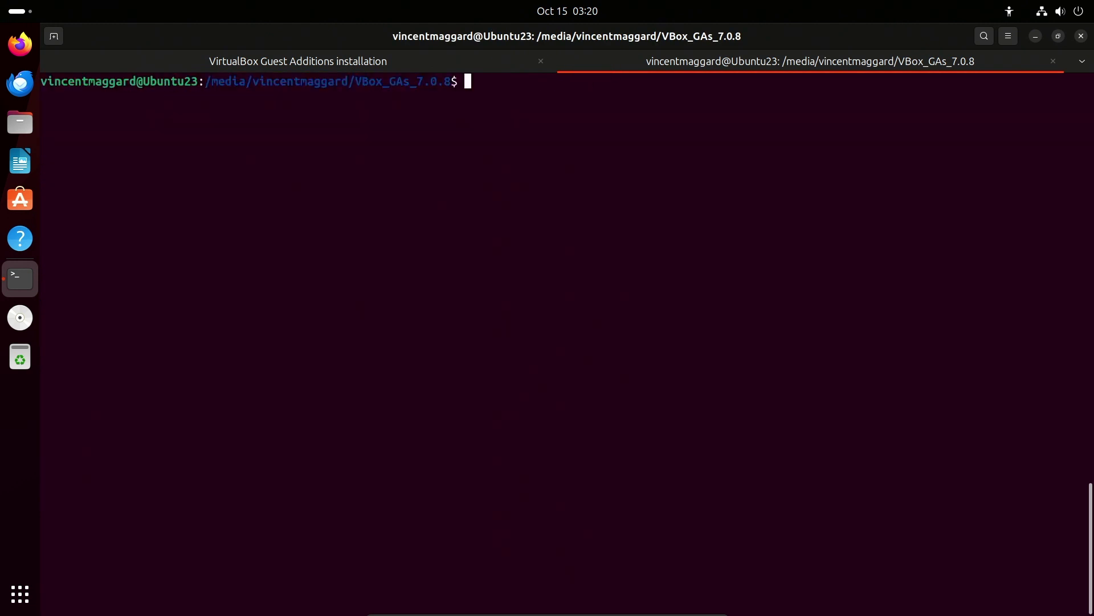
pyautogui.write('htop')
pyautogui.press('Return')
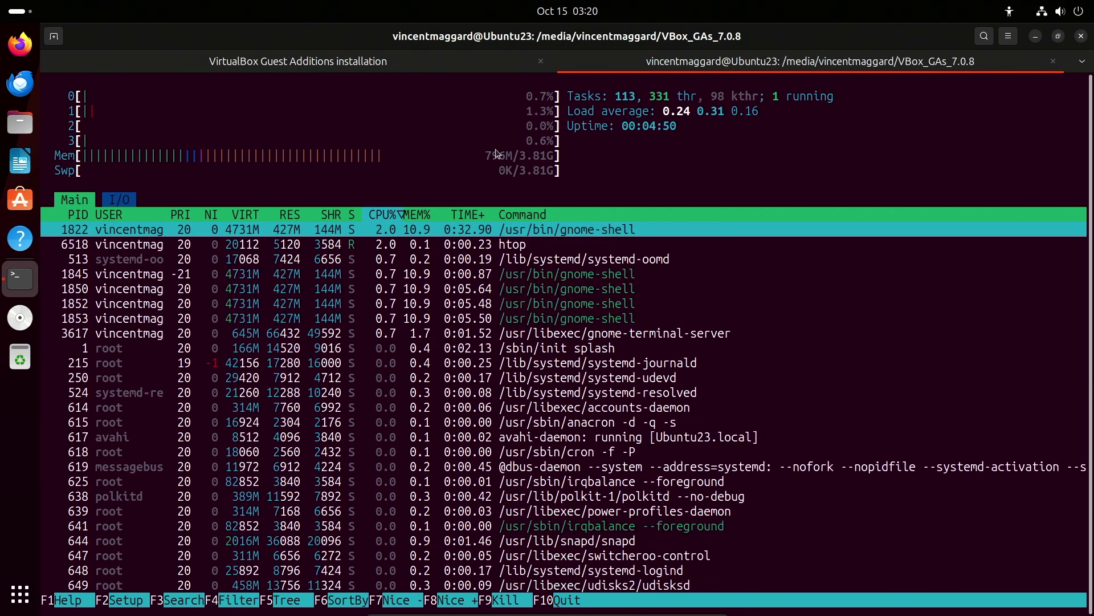
# Step: Check the Guest Additions tab once more, then close the whole terminal window
pyautogui.hotkey('ctrl', 'pageup')
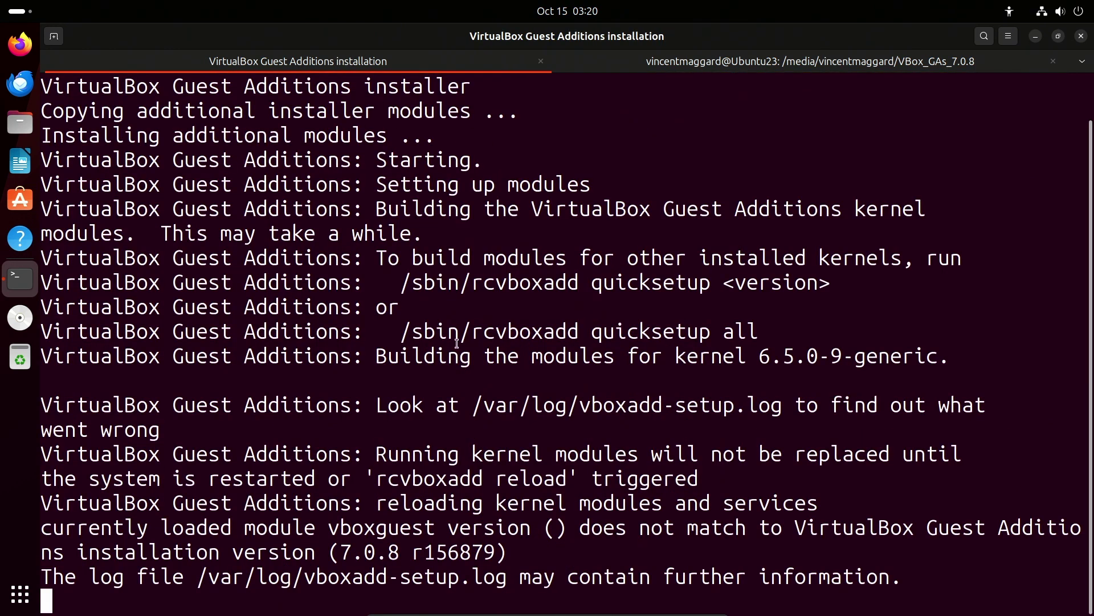
pyautogui.click(634, 62)
pyautogui.rightClick(637, 41)
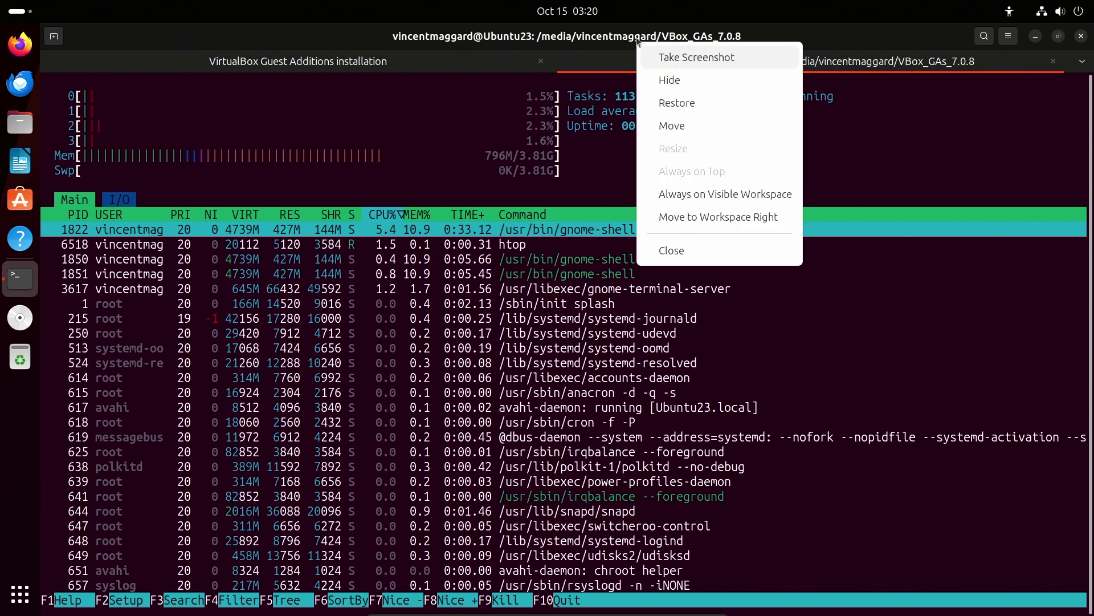
pyautogui.click(671, 250)
# Step: Confirm closing the terminal, then restart Ubuntu from the system menu's power options
pyautogui.click(631, 354)
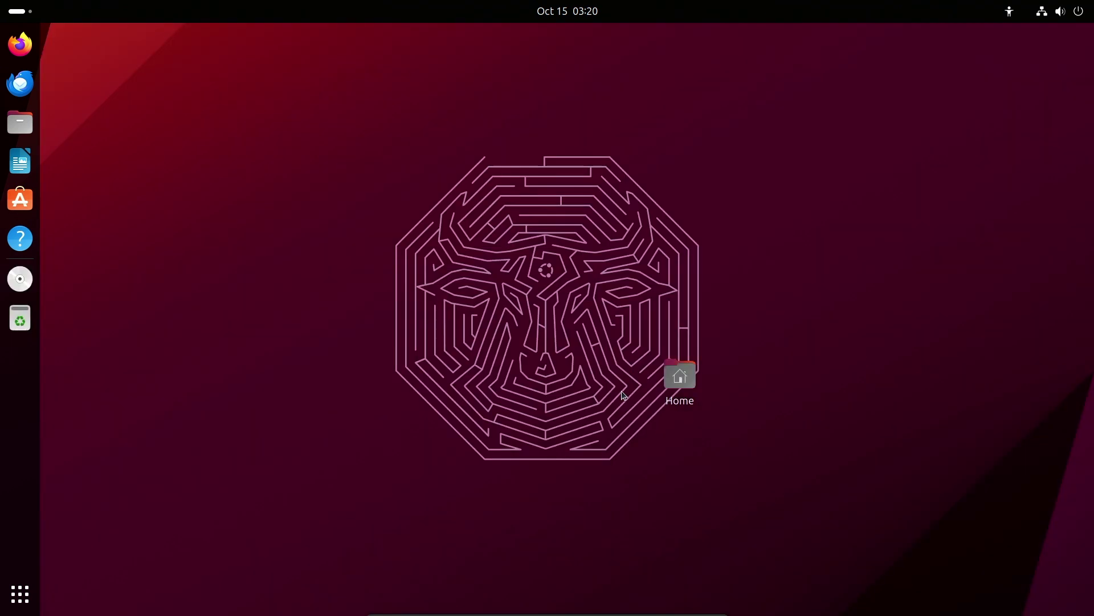
pyautogui.click(1054, 11)
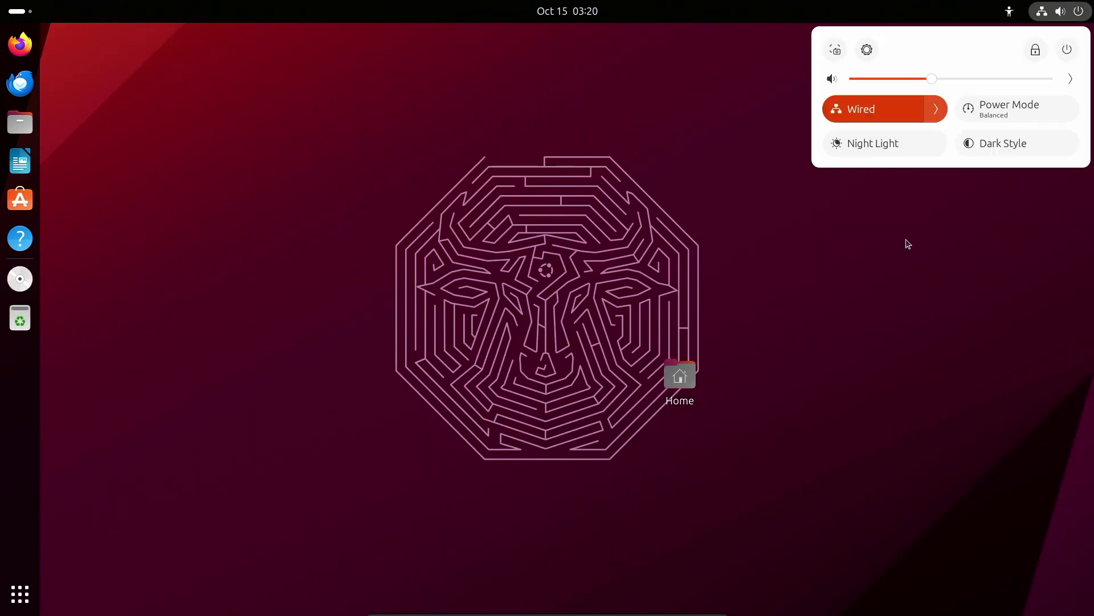
pyautogui.click(1066, 50)
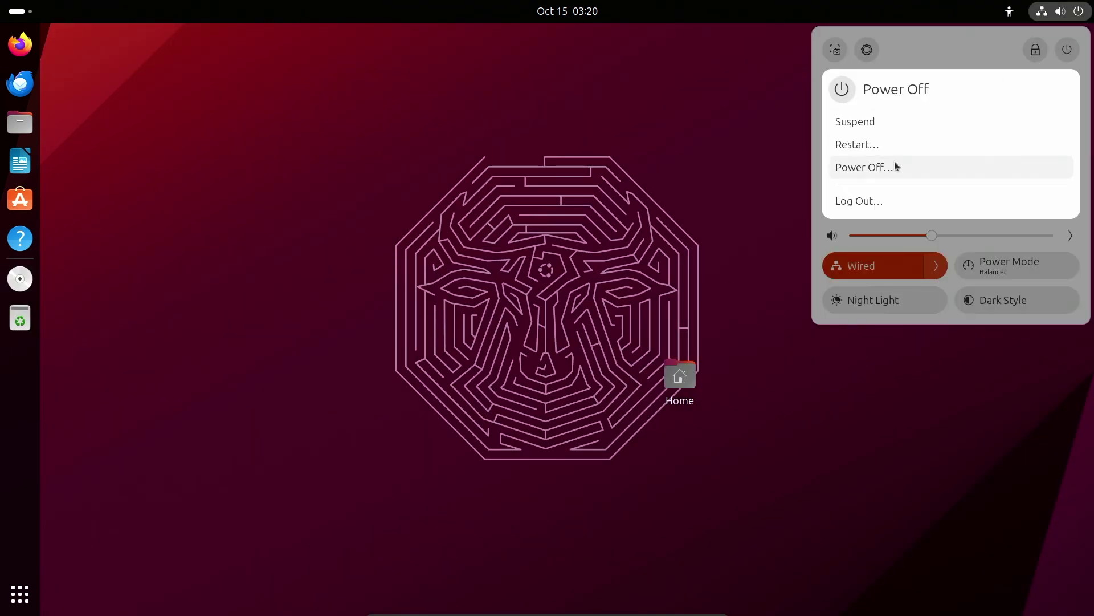
pyautogui.click(863, 146)
pyautogui.press('Tab')
pyautogui.press('Return')
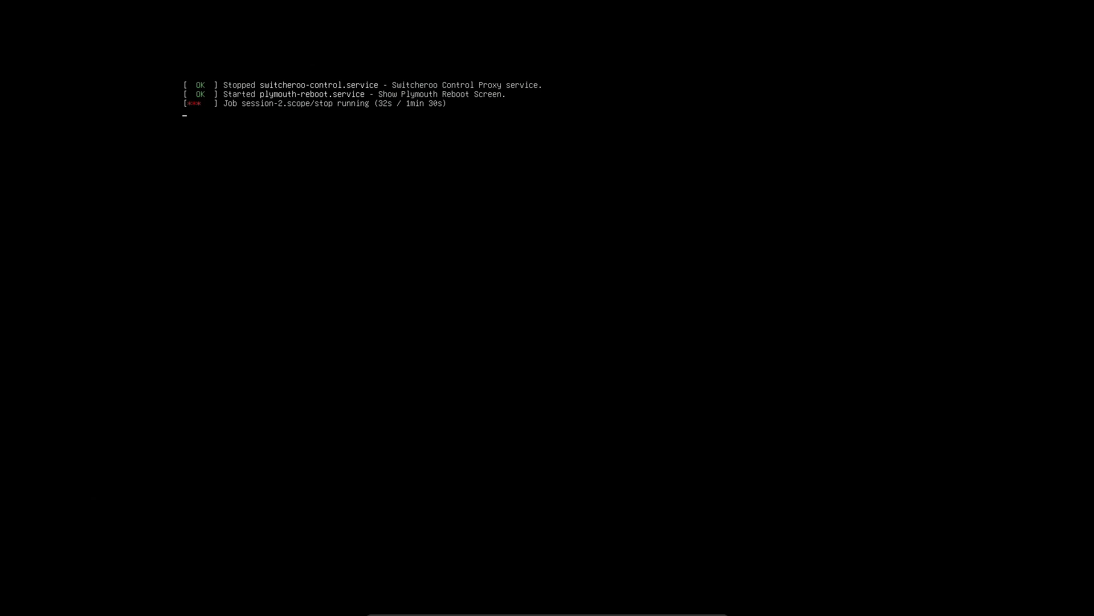
# Step: Reveal the VirtualBox mini toolbar and open its Machine menu
pyautogui.moveTo(501, 613)
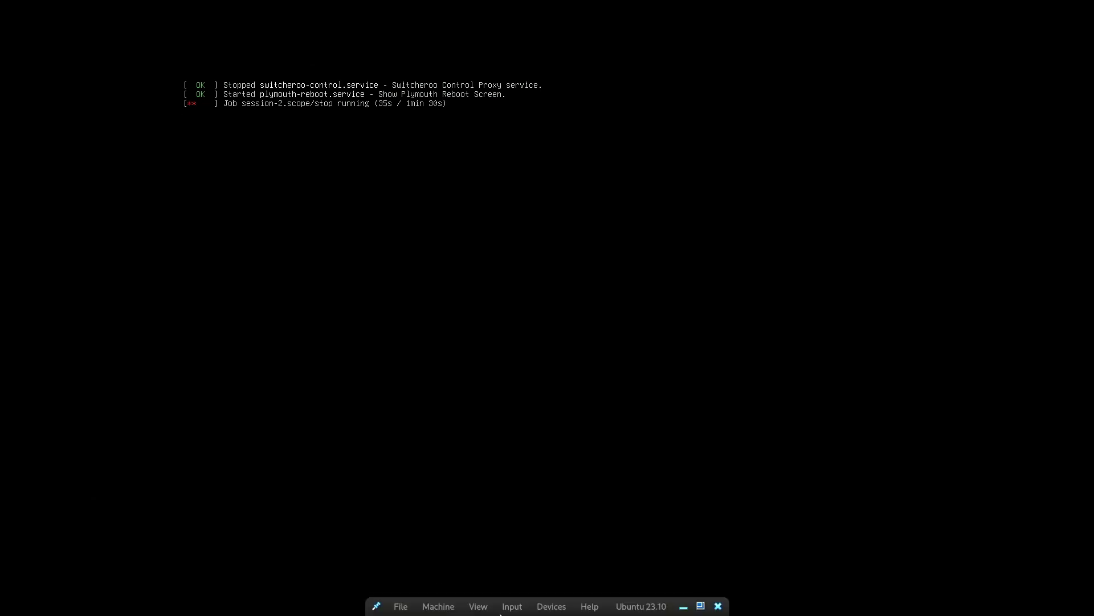
pyautogui.click(445, 608)
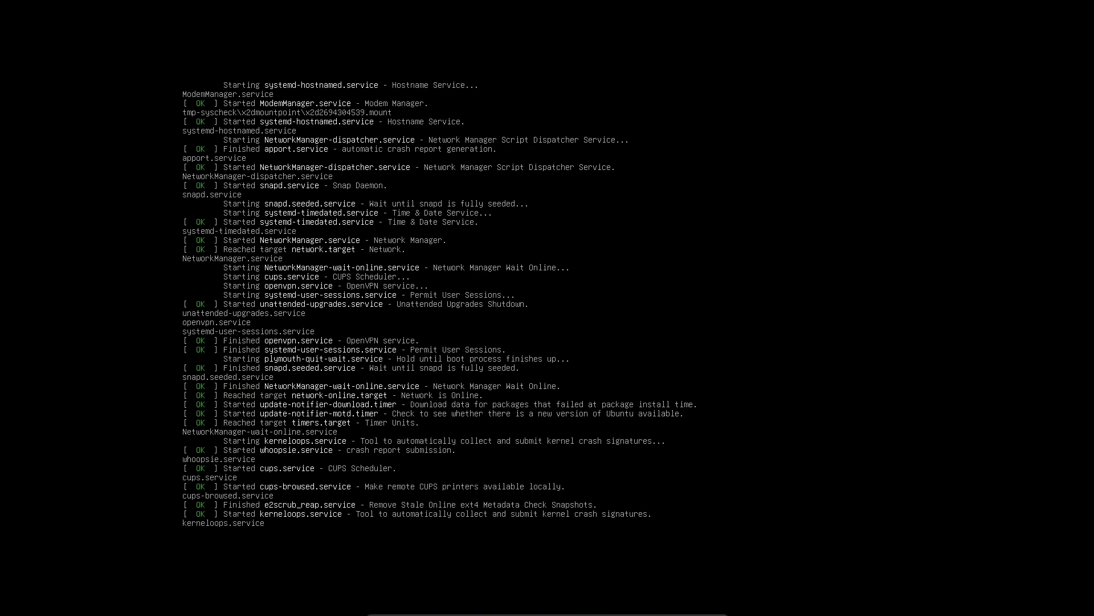
pyautogui.moveTo(467, 614)
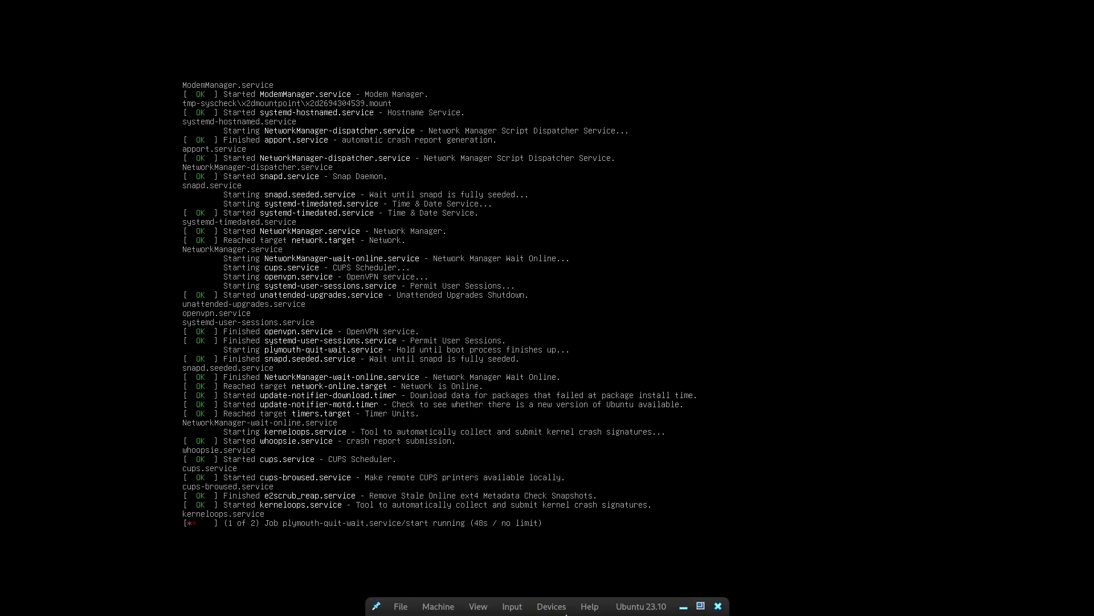
pyautogui.click(701, 606)
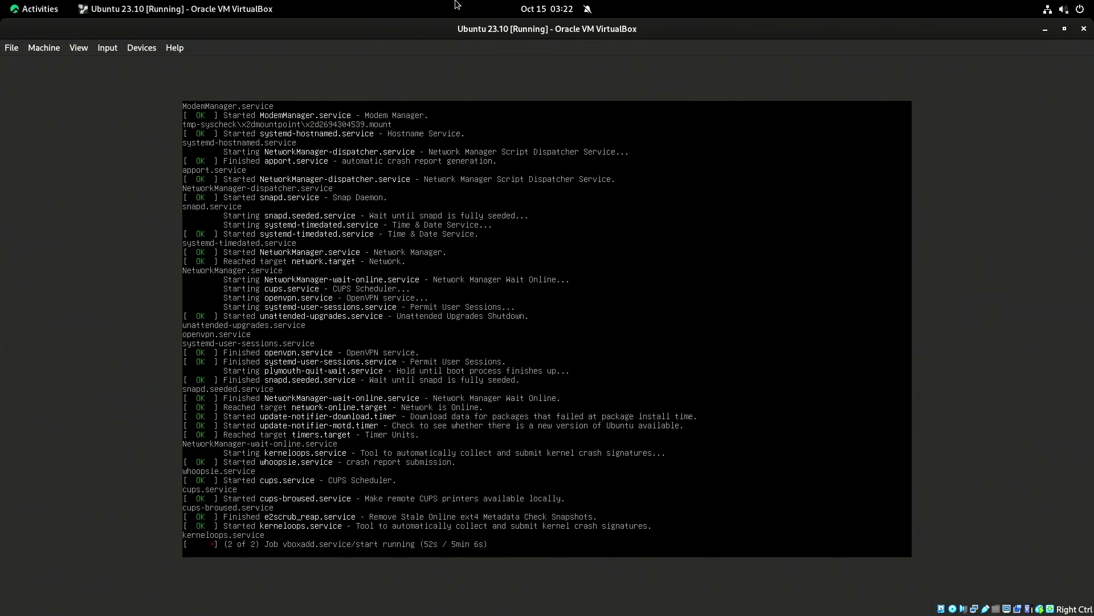
pyautogui.click(95, 49)
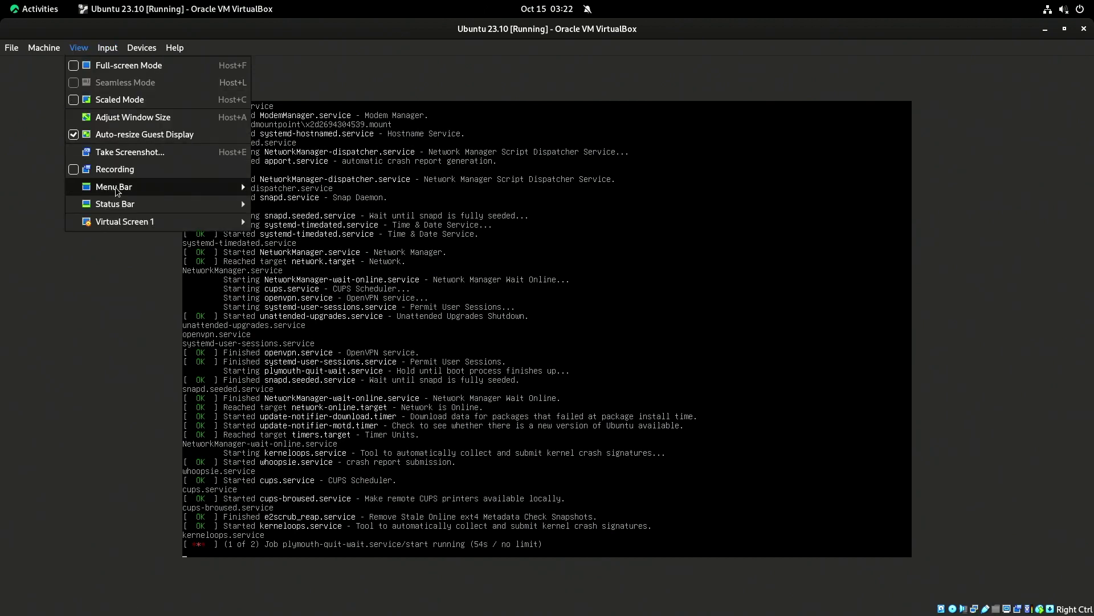
pyautogui.moveTo(137, 218)
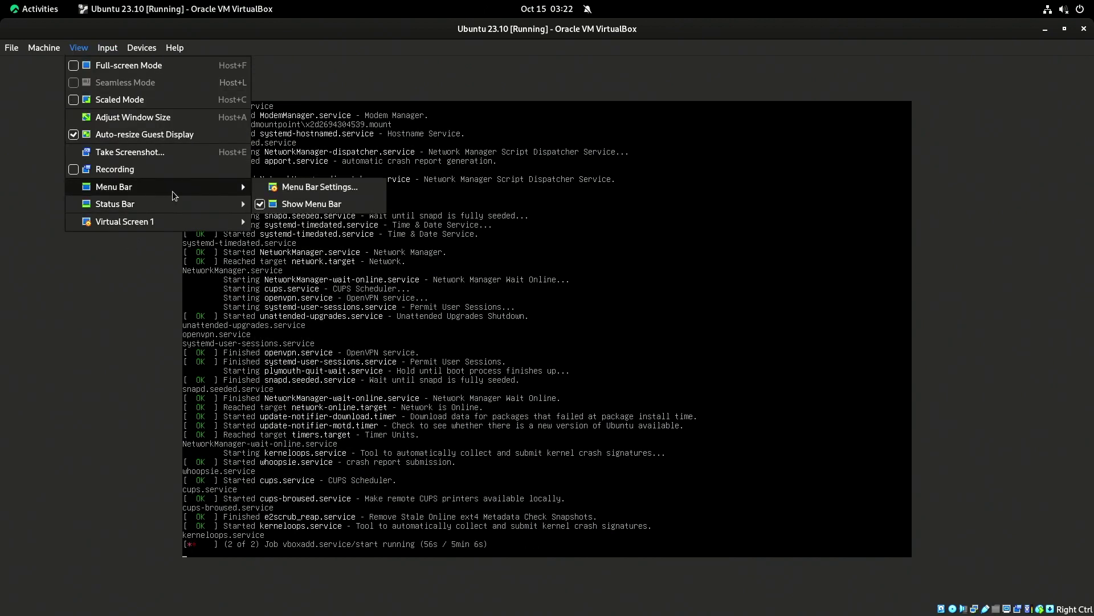
pyautogui.click(399, 45)
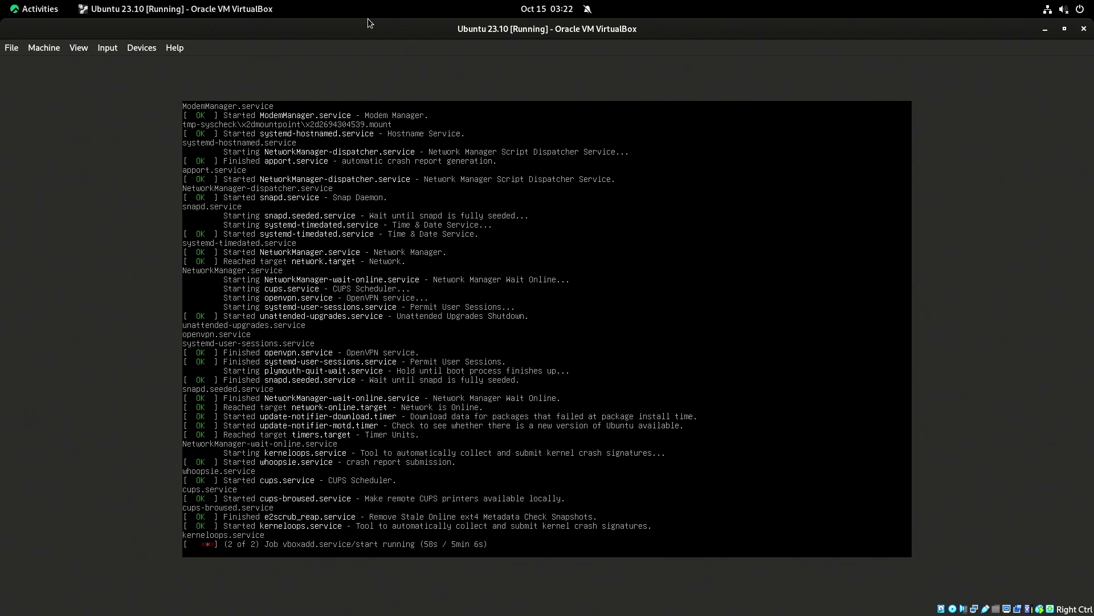
pyautogui.click(141, 48)
pyautogui.click(74, 64)
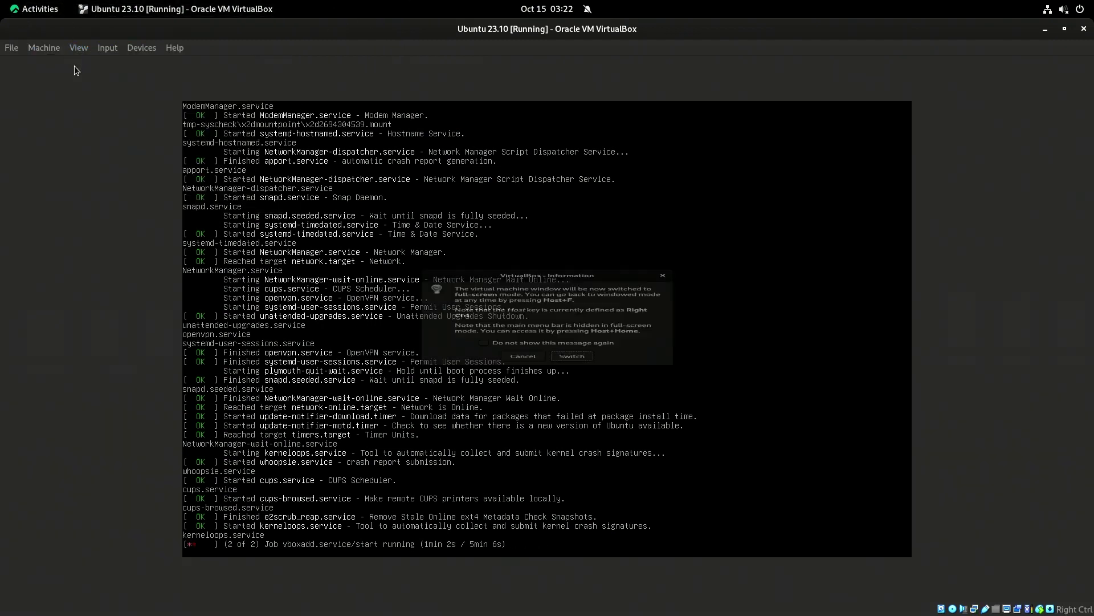
pyautogui.click(572, 387)
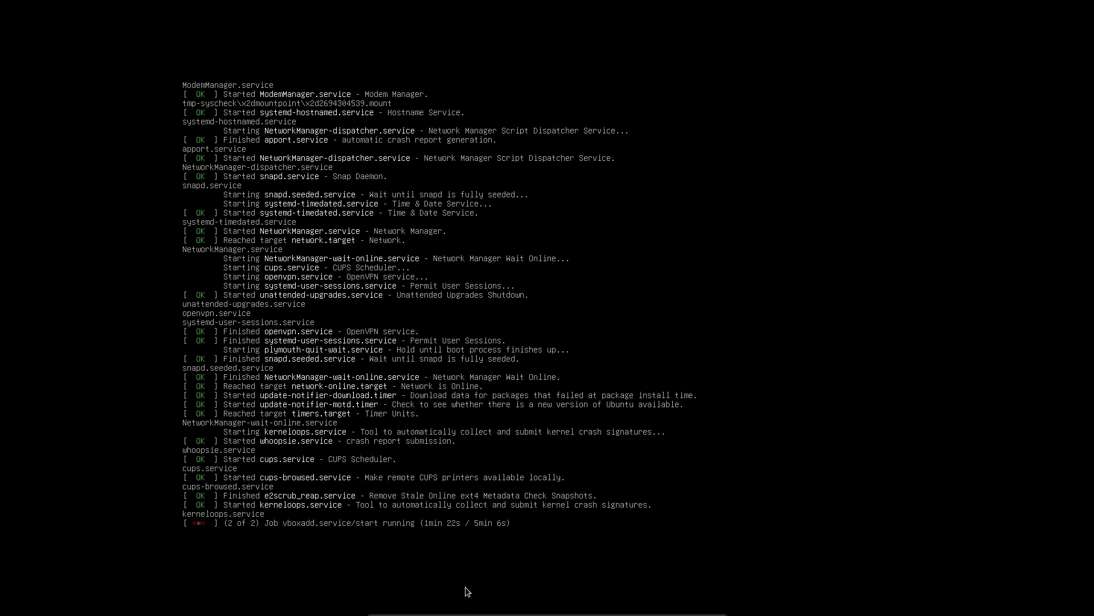
pyautogui.moveTo(444, 613)
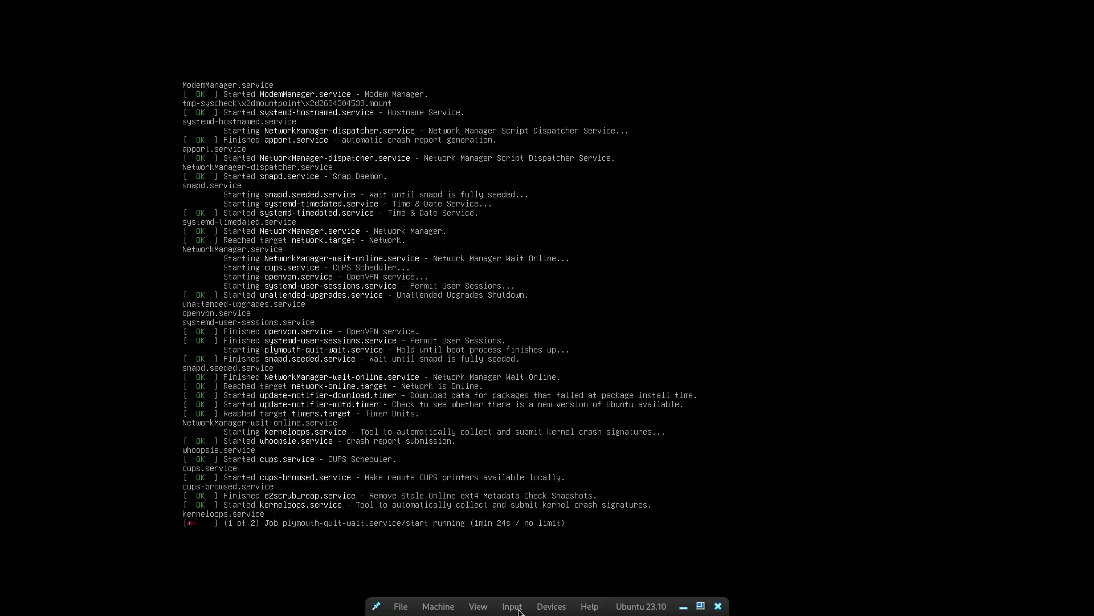
pyautogui.click(433, 607)
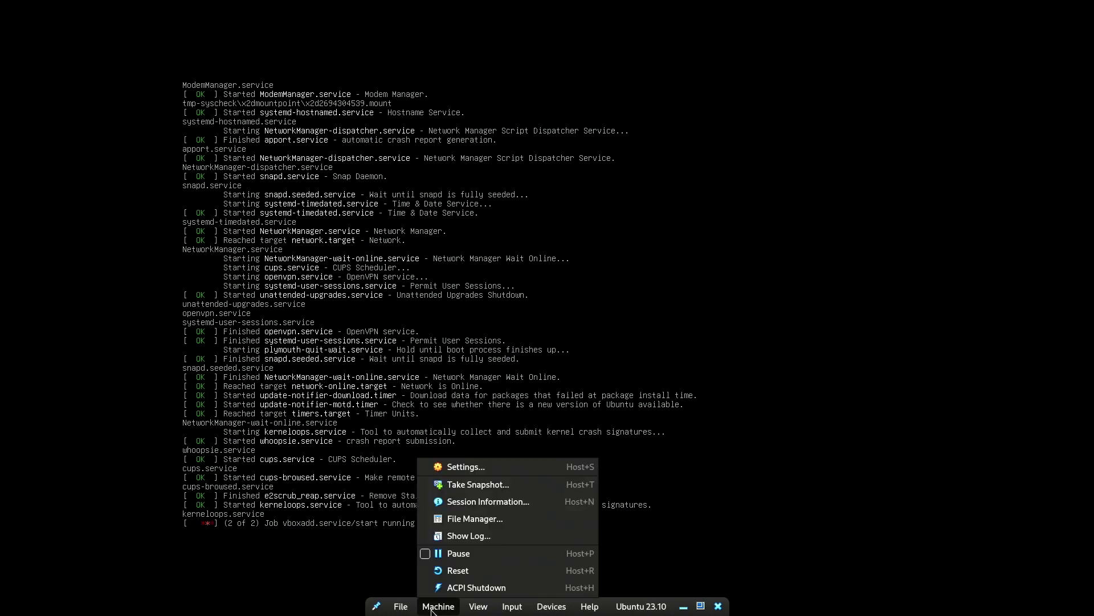
pyautogui.click(465, 484)
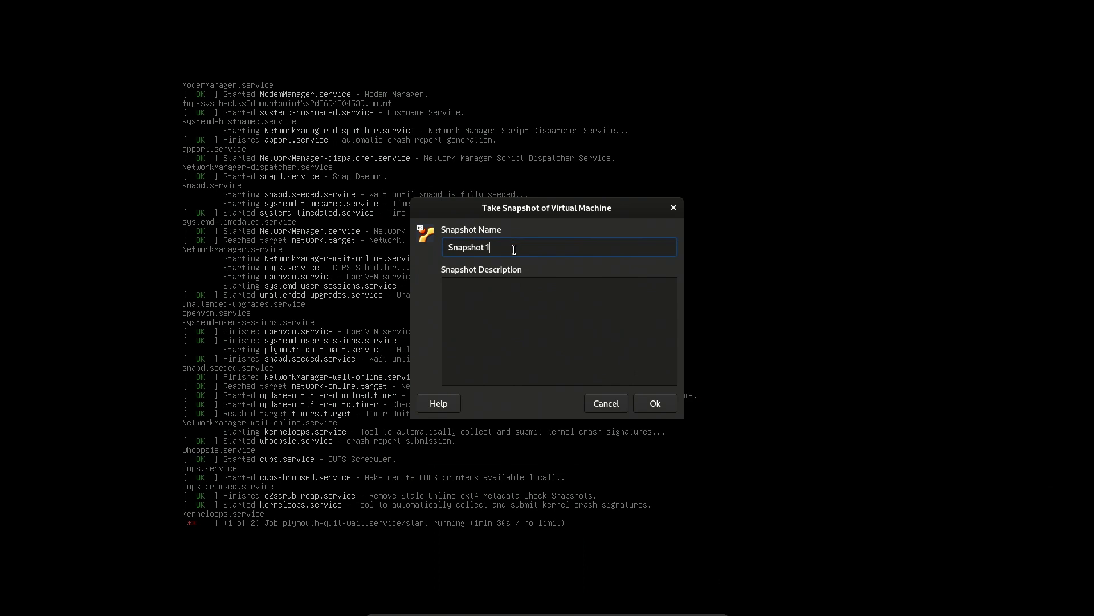
pyautogui.click(610, 405)
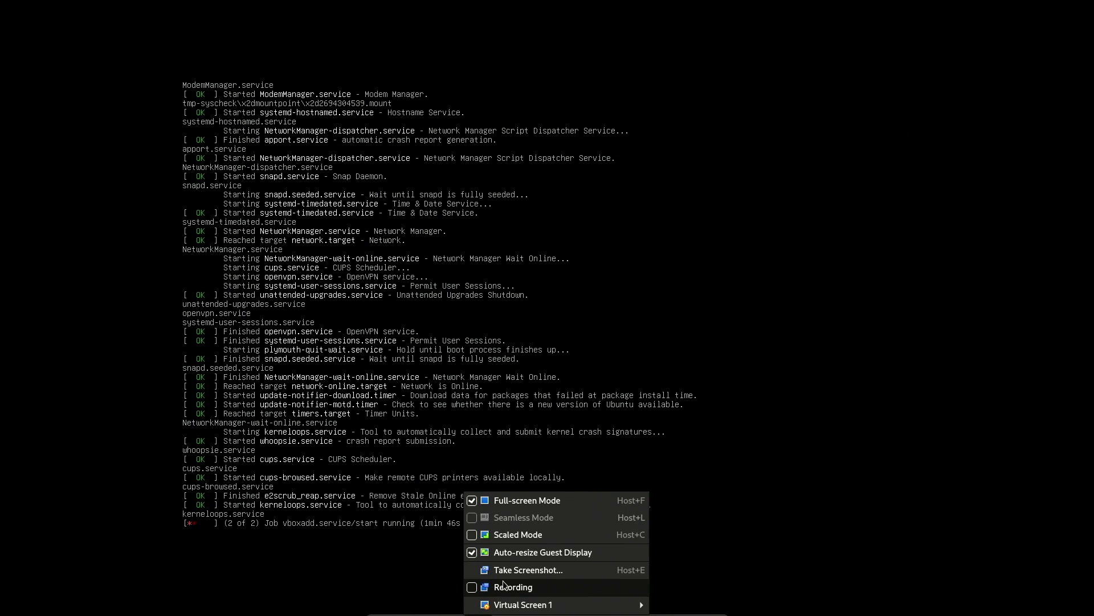
pyautogui.click(426, 606)
# Step: Confirm the reset, then remove the installer disc from the optical drive with Force Unmount
pyautogui.click(461, 570)
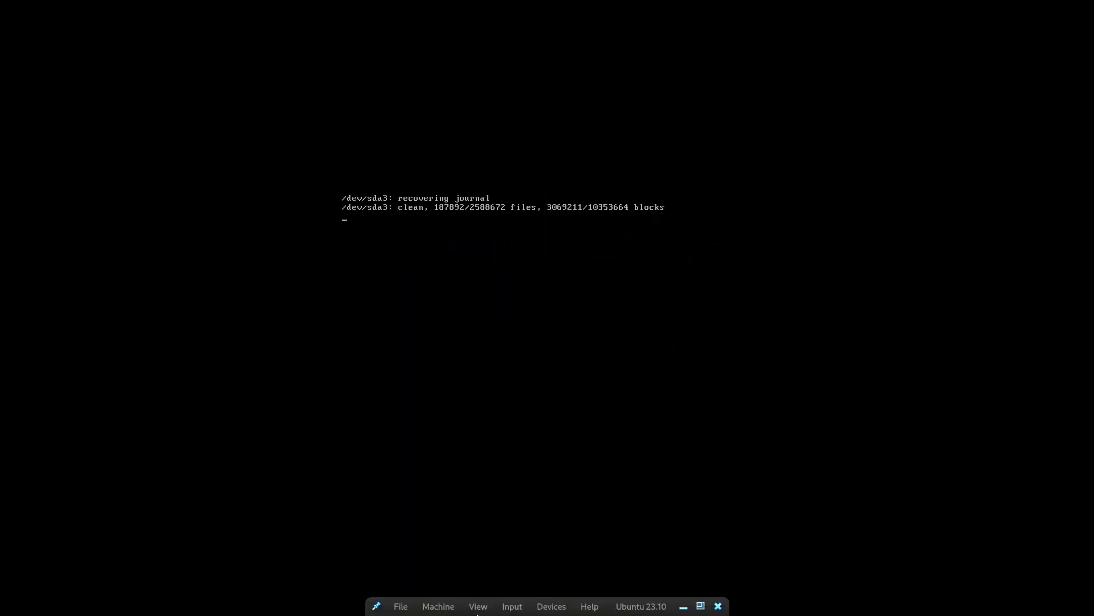
pyautogui.click(551, 606)
pyautogui.moveTo(615, 449)
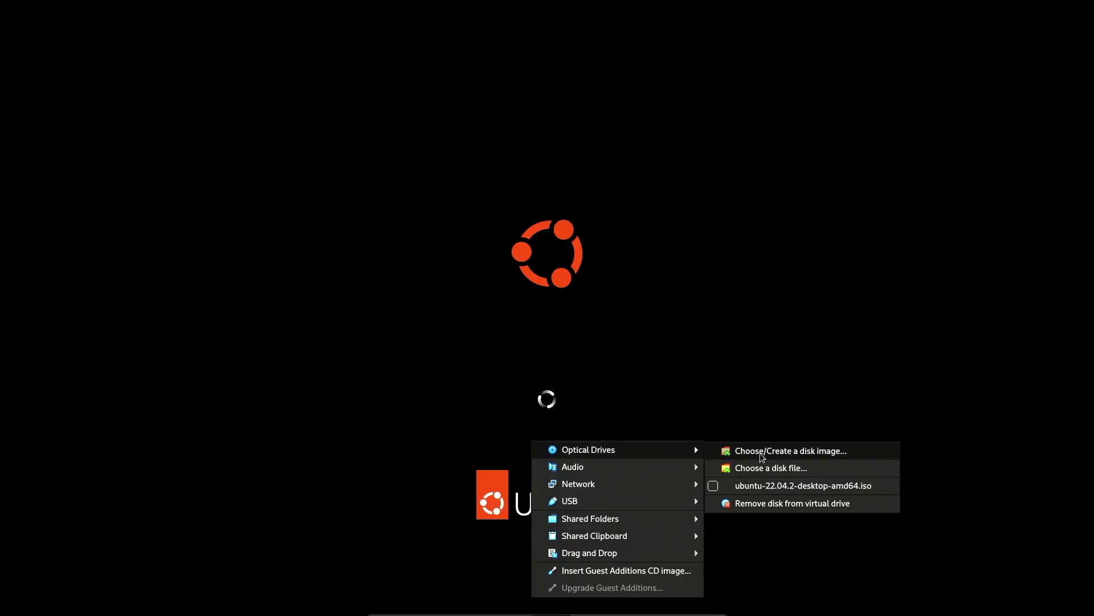
pyautogui.click(787, 501)
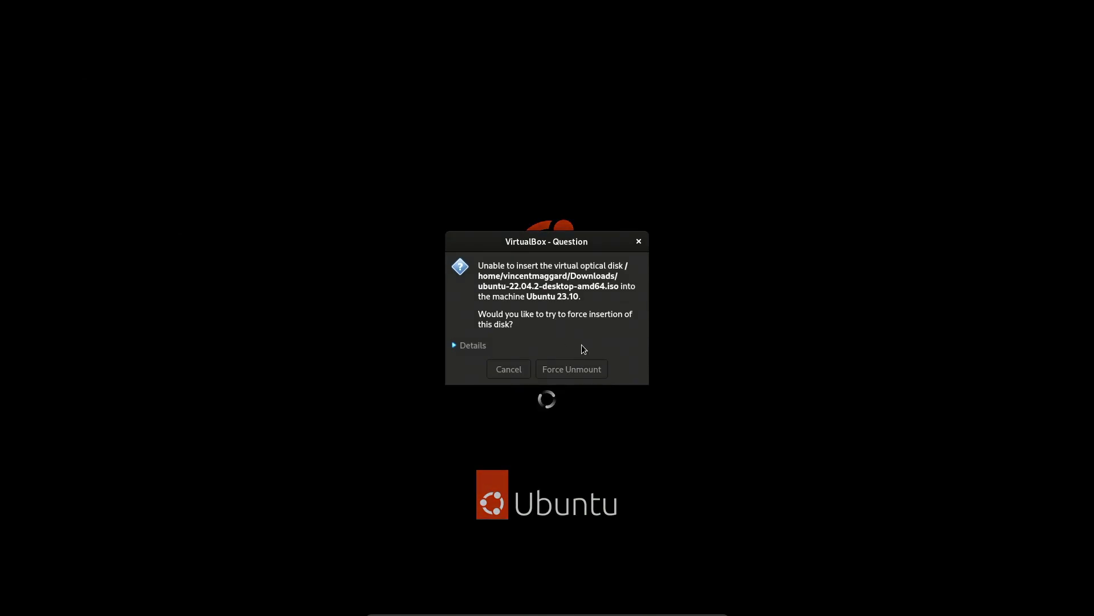
pyautogui.click(562, 369)
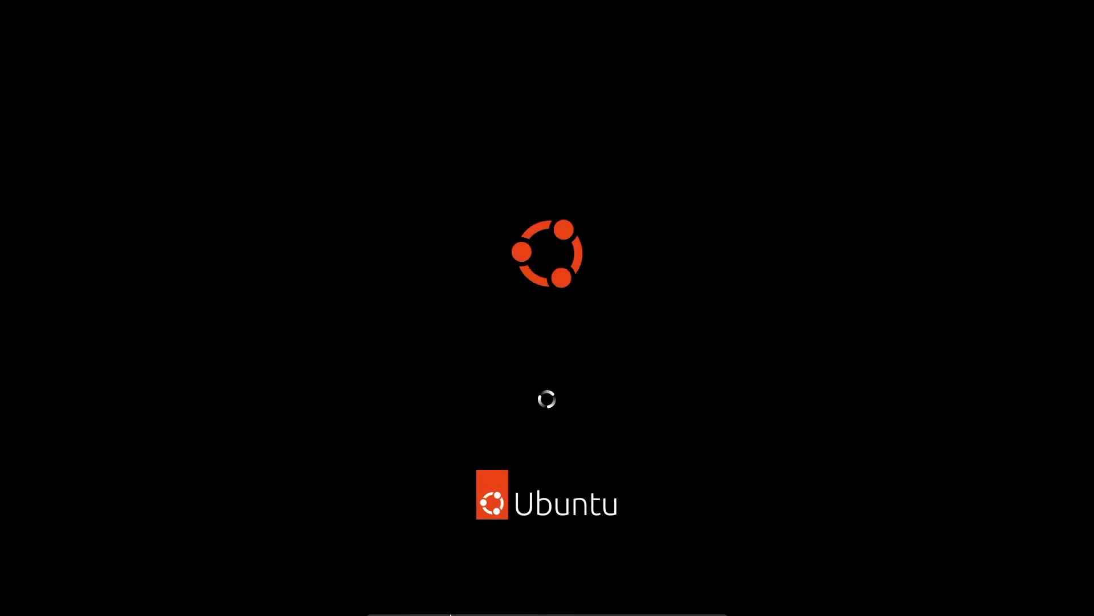
# Step: Reset the virtual machine again from the Machine menu and confirm
pyautogui.moveTo(495, 614)
pyautogui.click(438, 605)
pyautogui.click(455, 571)
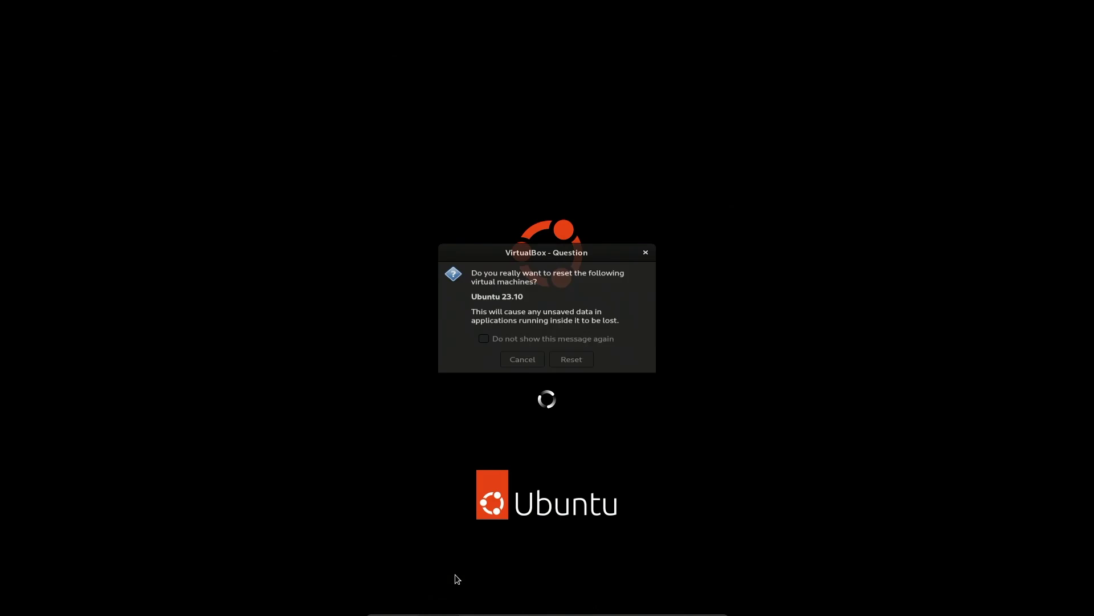
pyautogui.click(570, 364)
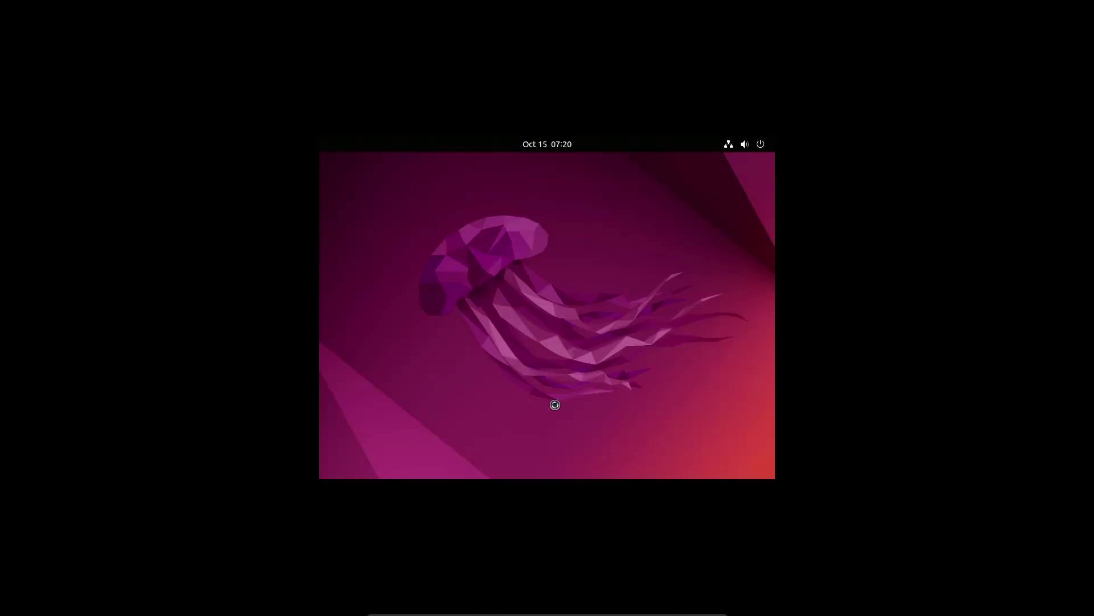
# Step: Choose Try Ubuntu to run the live session without installing
pyautogui.click(729, 144)
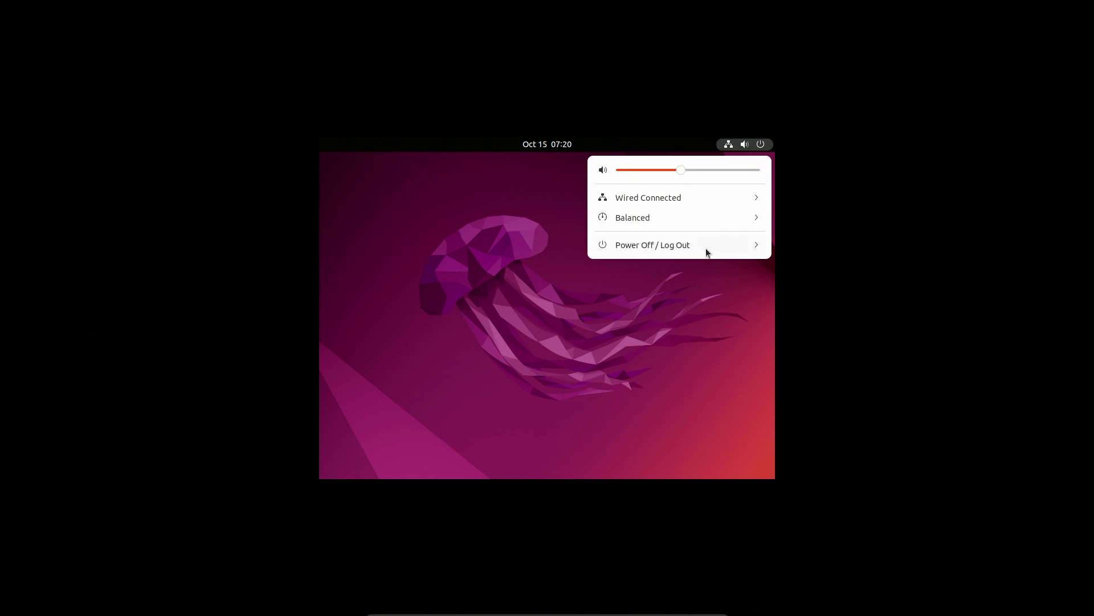
pyautogui.click(544, 282)
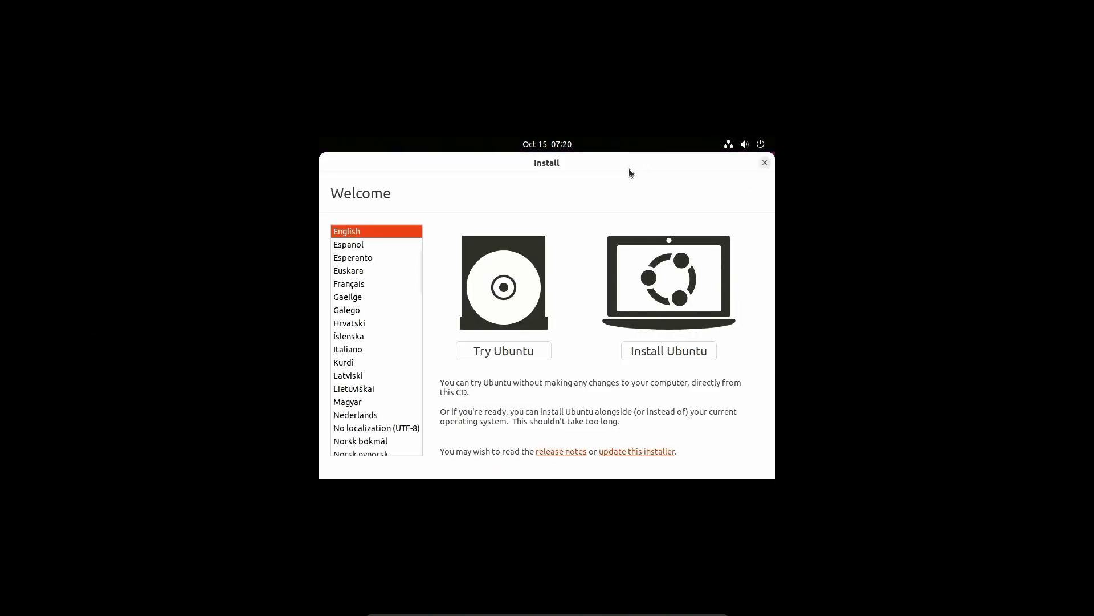
pyautogui.click(528, 351)
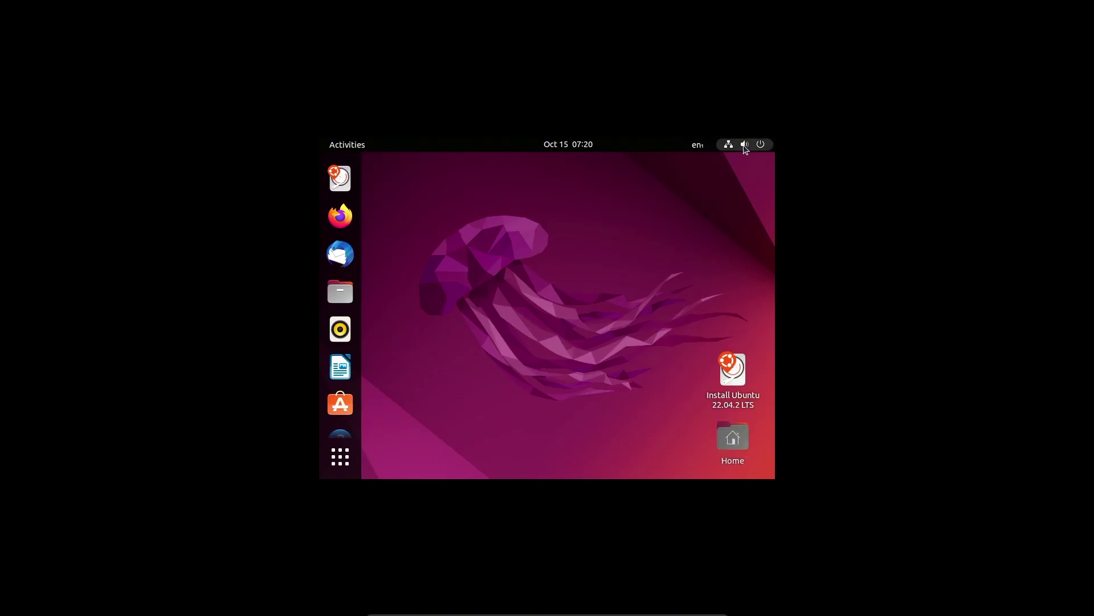
# Step: Open Settings from the system menu and switch Appearance to the Dark style
pyautogui.click(744, 146)
pyautogui.click(649, 244)
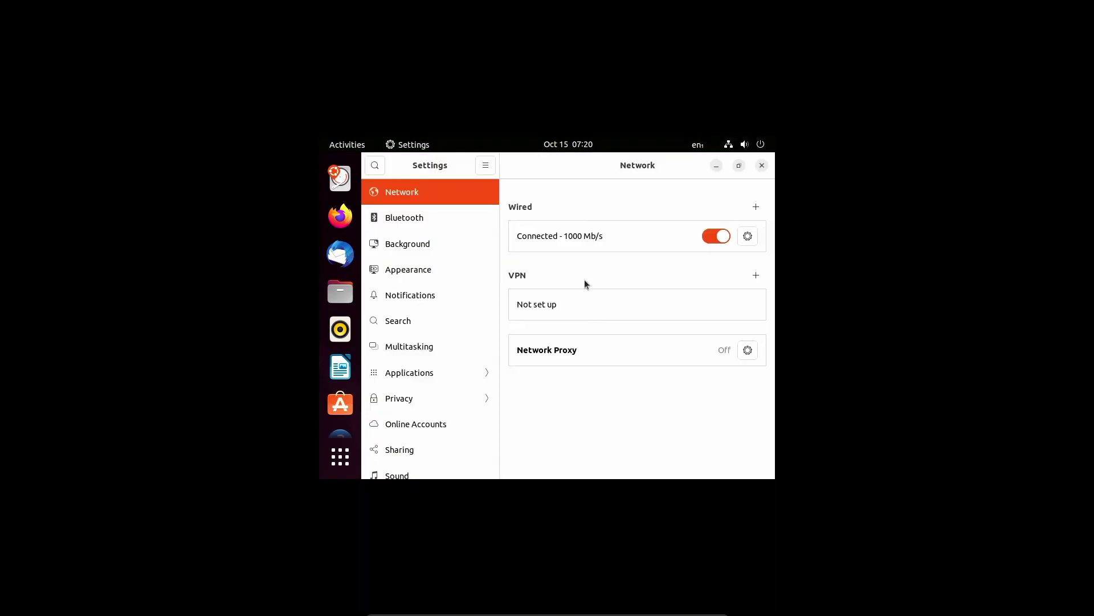
pyautogui.click(423, 271)
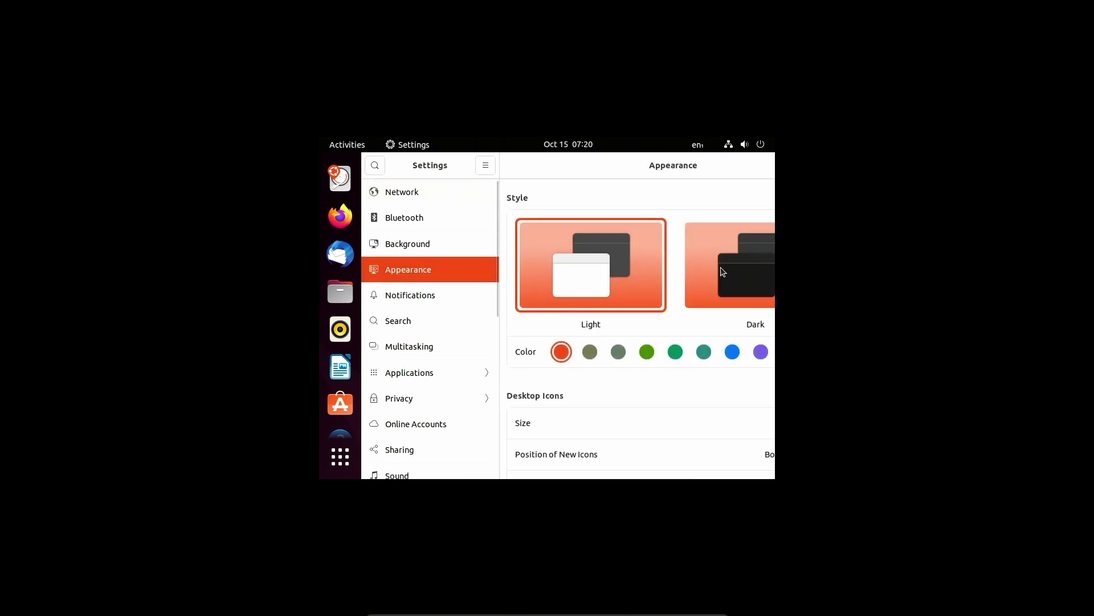
pyautogui.click(723, 281)
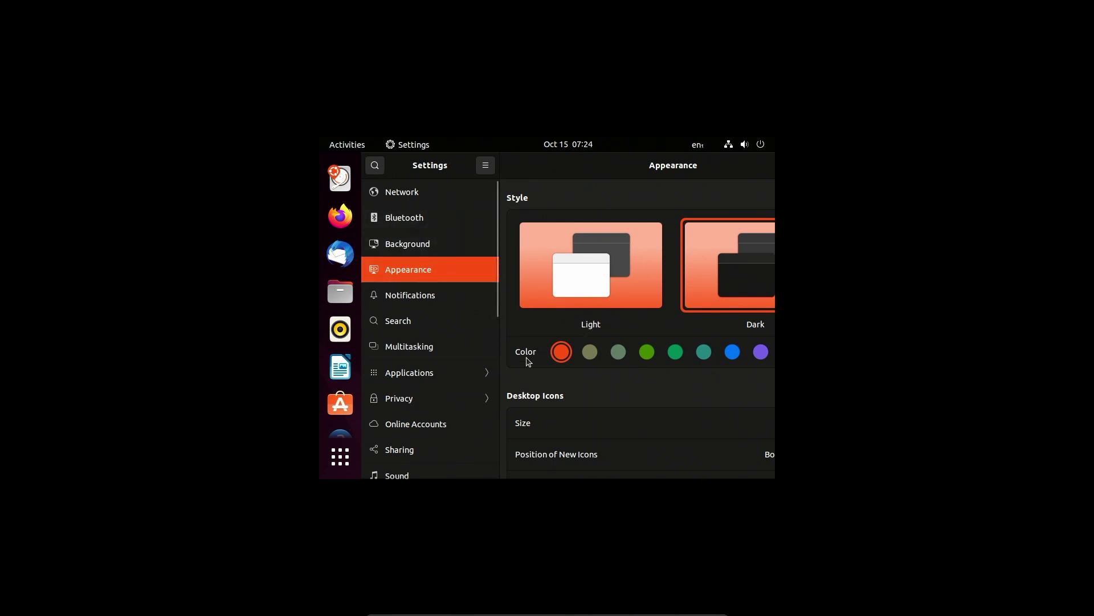
pyautogui.scroll(-5, 527, 361)
pyautogui.scroll(5, 527, 360)
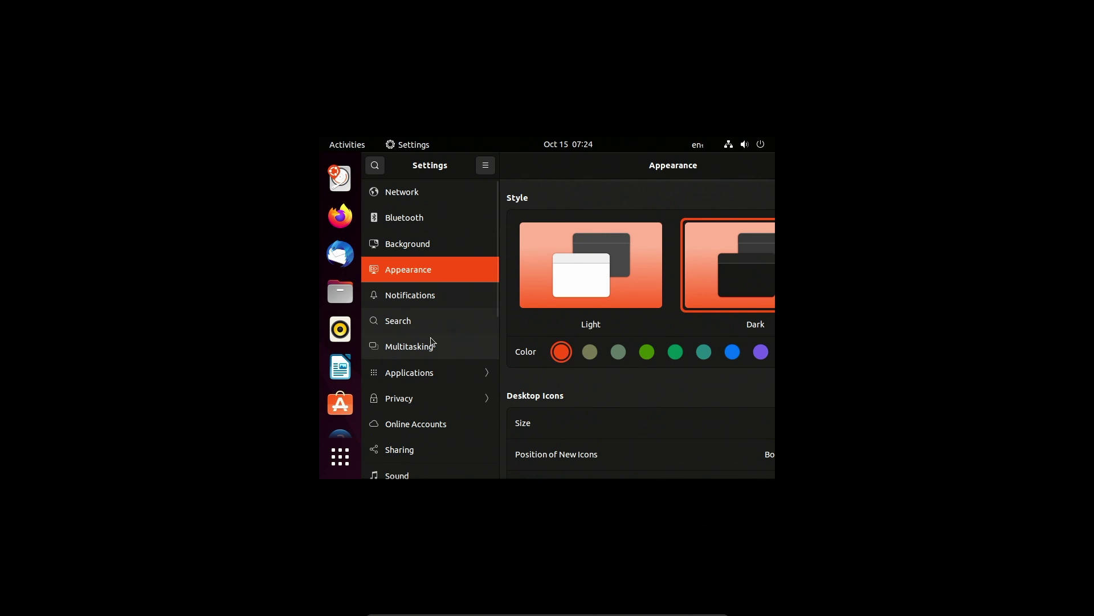
pyautogui.scroll(-4, 429, 342)
# Step: Set the display resolution to 1920 × 1080 (16:9) and keep the change
pyautogui.click(446, 416)
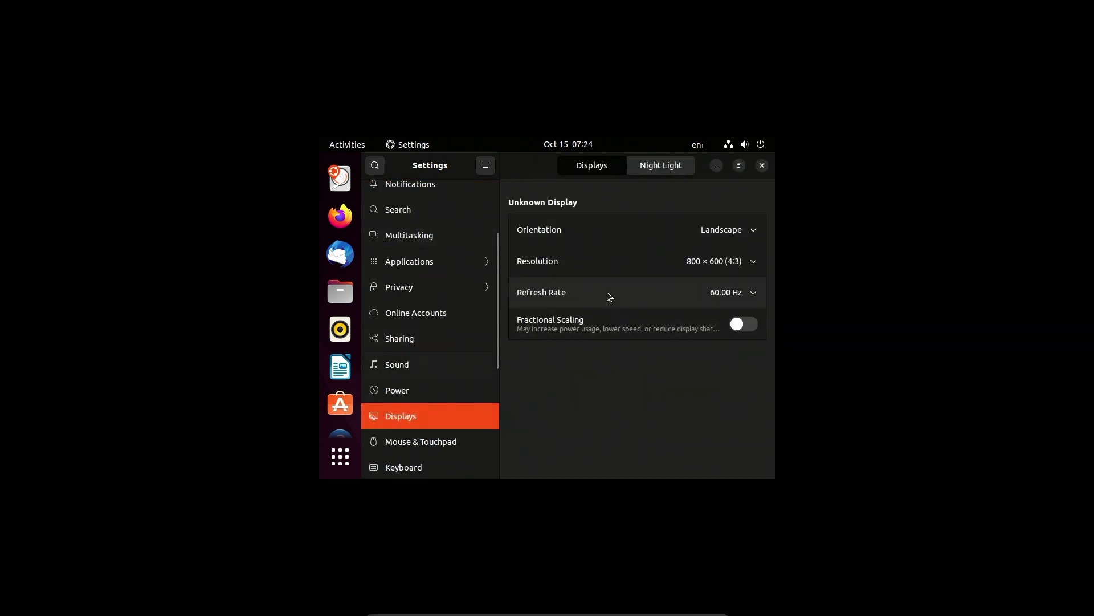
pyautogui.click(718, 264)
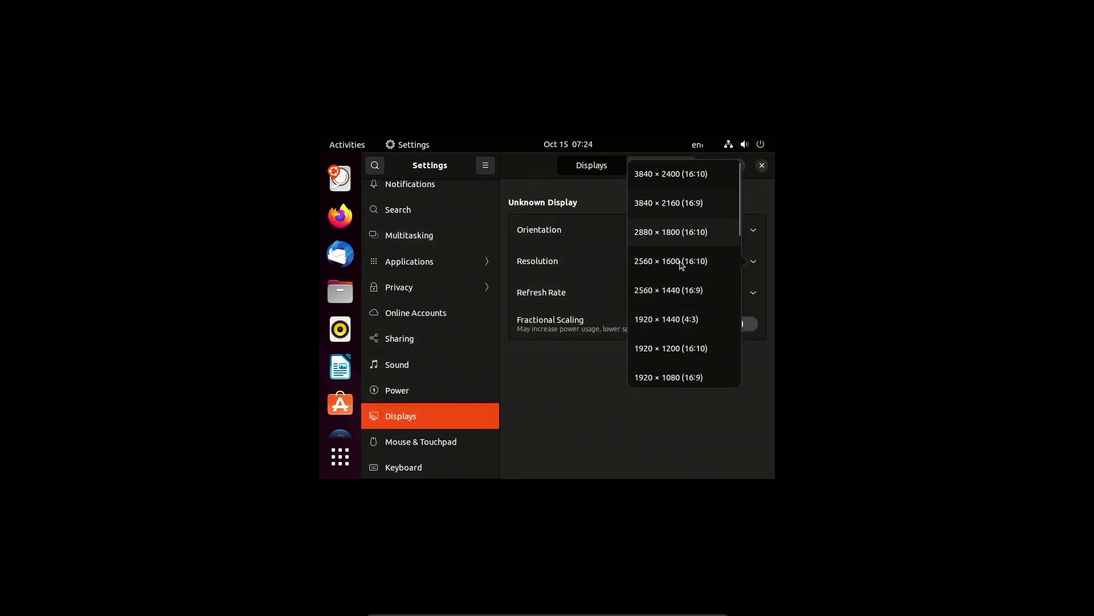
pyautogui.click(692, 376)
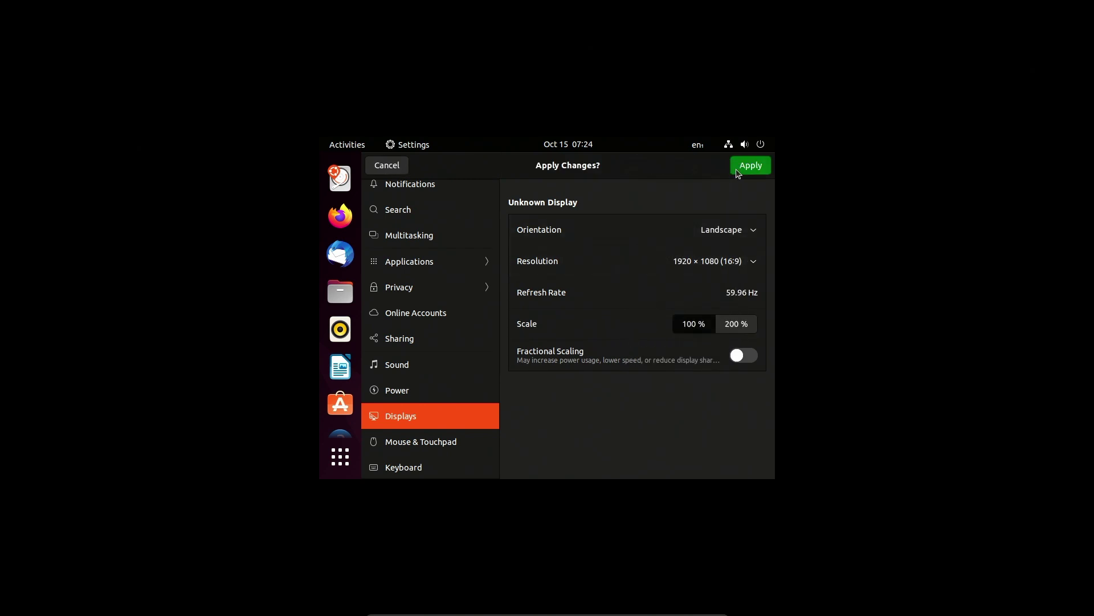
pyautogui.click(750, 165)
pyautogui.click(596, 348)
# Step: Close Settings and move the Install Ubuntu and Home icons to the bottom-right corner
pyautogui.rightClick(848, 34)
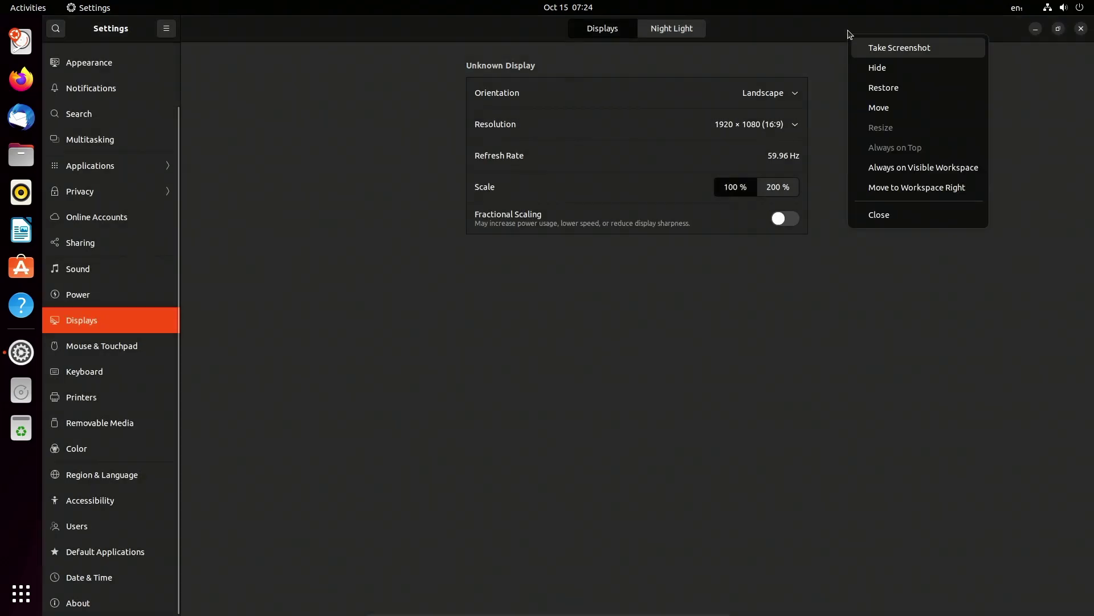
pyautogui.click(886, 212)
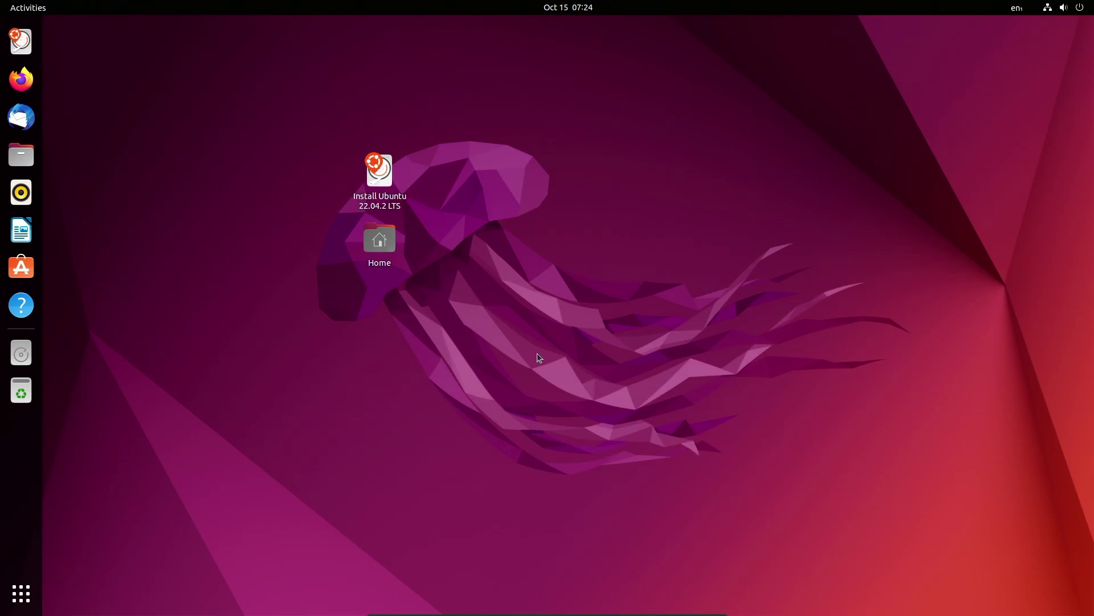
pyautogui.hotkey('ctrl', 'a')
pyautogui.moveTo(366, 173); pyautogui.dragTo(1023, 515)
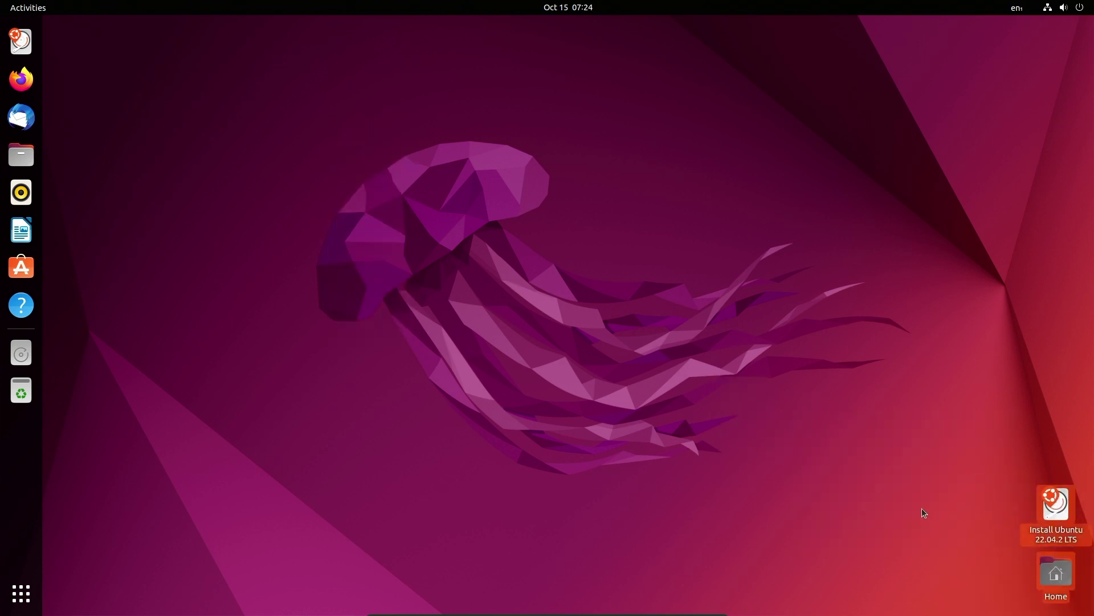
pyautogui.click(921, 509)
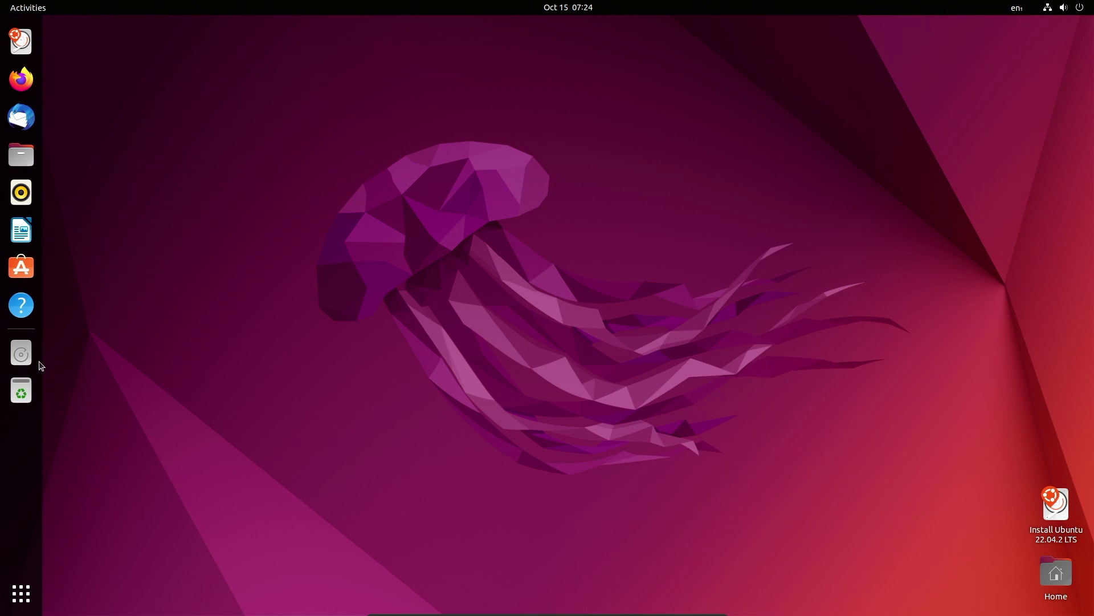
# Step: Open the 42 GB Volume from the dock, shift its window right, then close it
pyautogui.click(20, 356)
pyautogui.moveTo(430, 128); pyautogui.dragTo(521, 113)
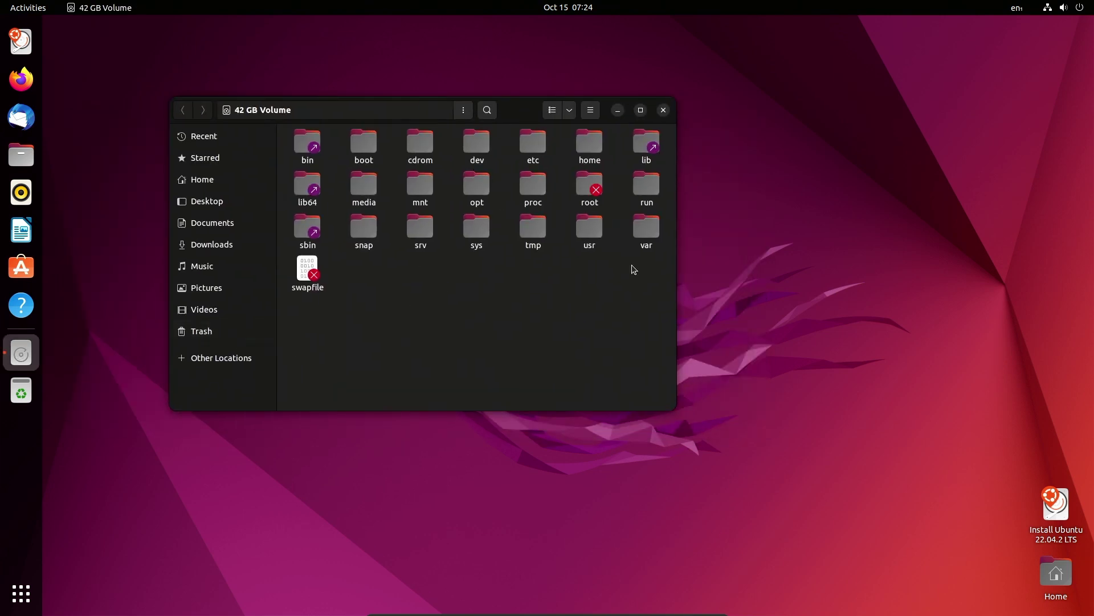
pyautogui.click(665, 110)
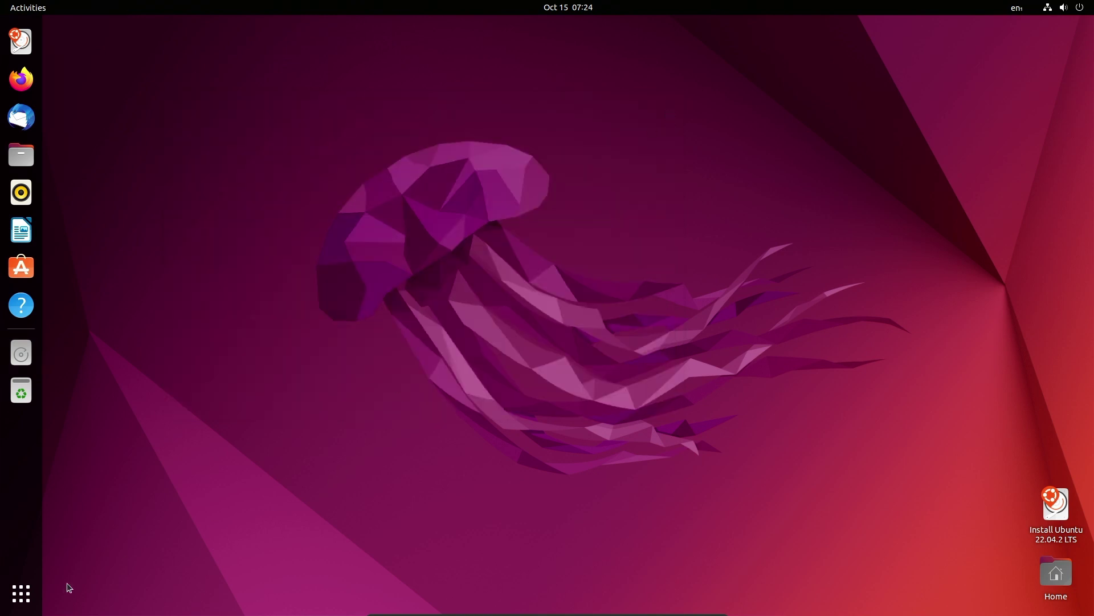
# Step: Show the application grid and open the system quick settings
pyautogui.click(21, 593)
pyautogui.scroll(-1, 416, 322)
pyautogui.scroll(1, 490, 327)
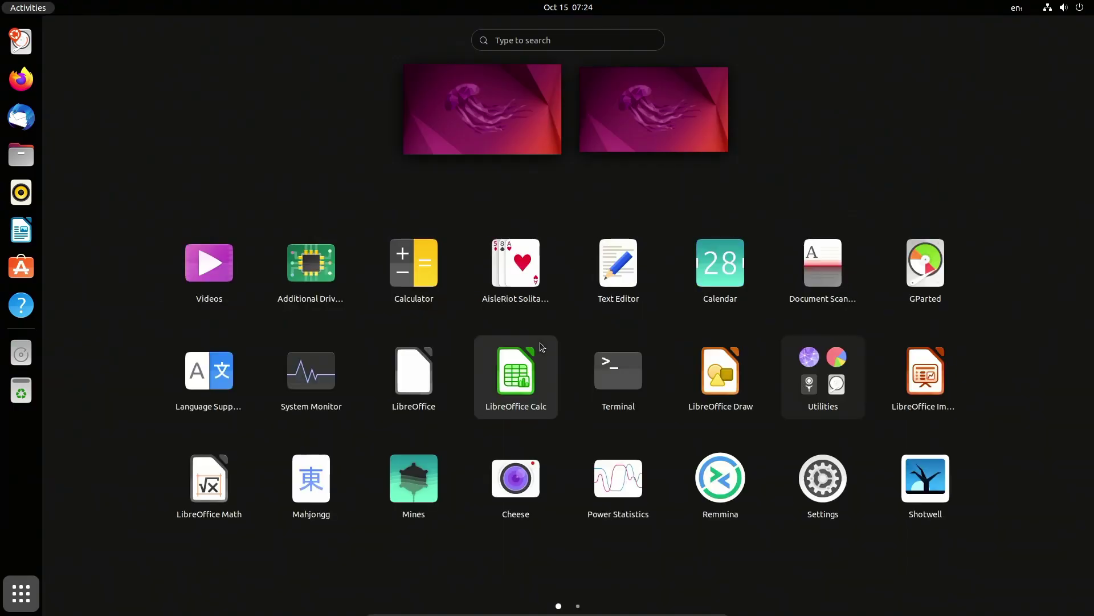
pyautogui.click(1064, 8)
# Step: Launch Terminal, run uname -r showing kernel 5.19.0-32-generic, and enlarge the text
pyautogui.click(639, 351)
pyautogui.click(639, 352)
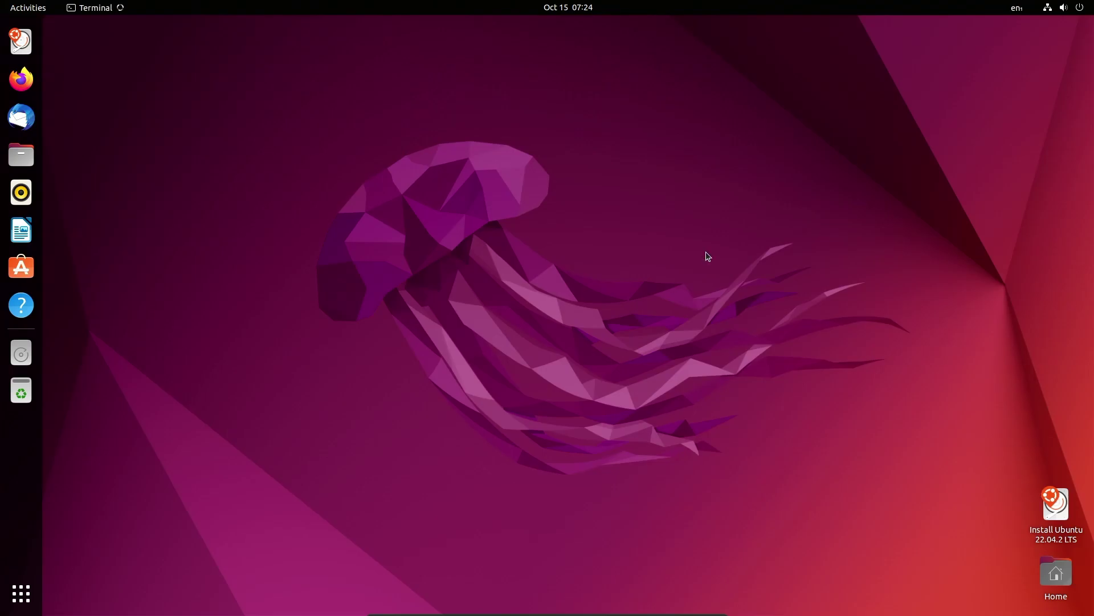
pyautogui.write('uname -r')
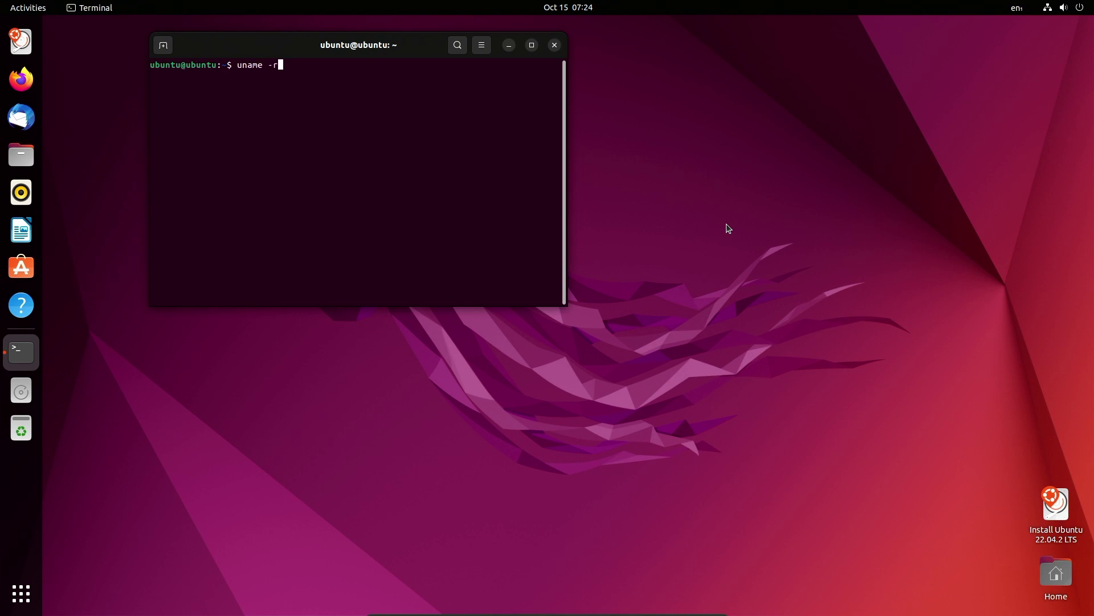
pyautogui.press('Return')
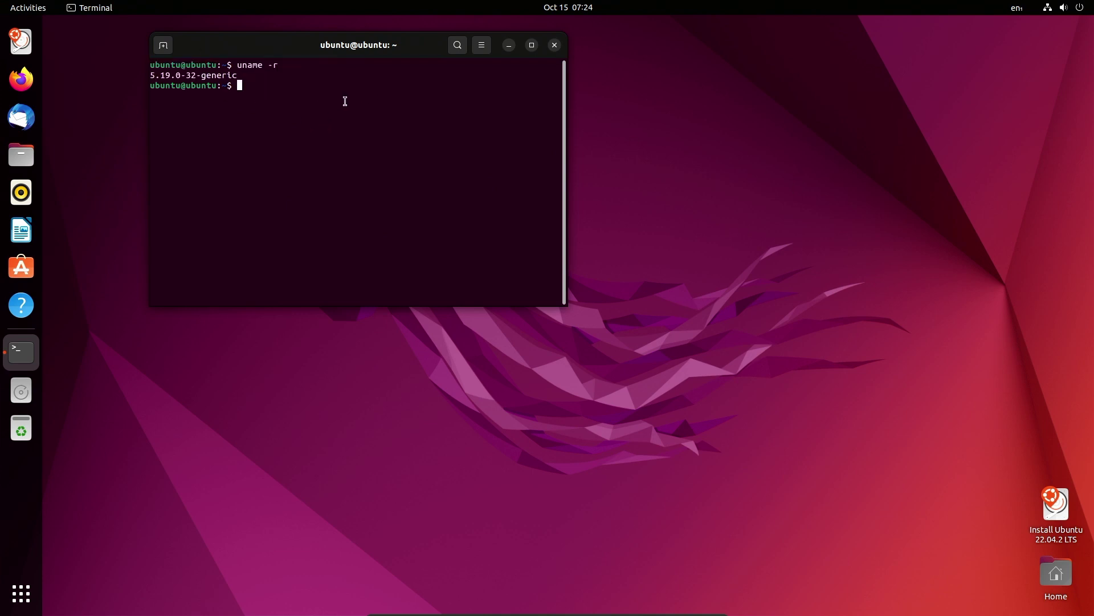
pyautogui.hotkey('ctrl', '+')
pyautogui.hotkey('ctrl', '+')
pyautogui.hotkey('ctrl', '+')
pyautogui.hotkey('ctrl', '+')
pyautogui.hotkey('ctrl', '+')
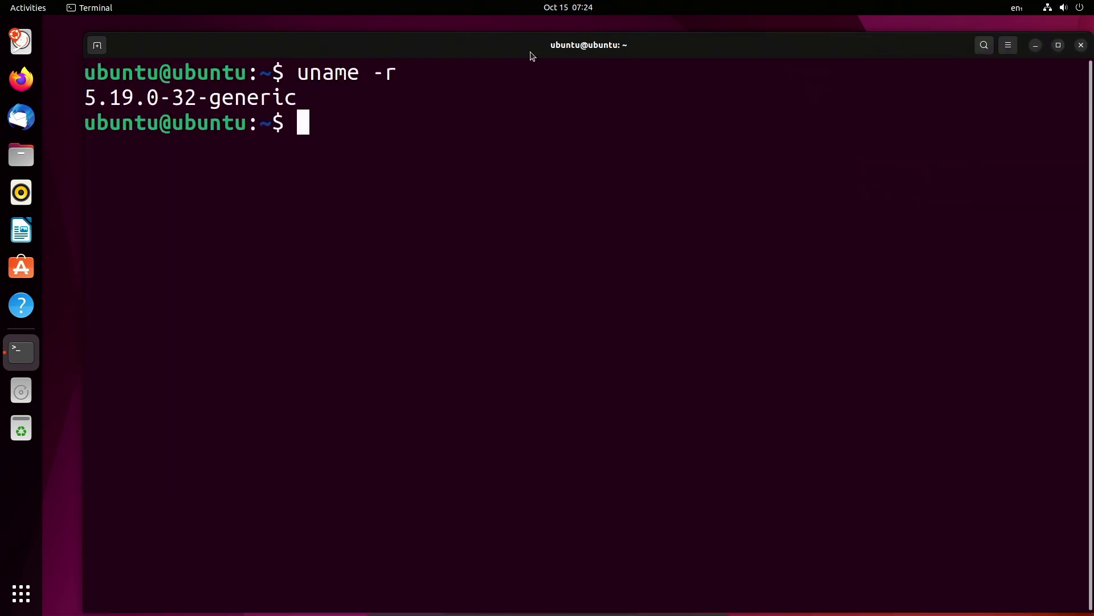
pyautogui.moveTo(532, 56); pyautogui.dragTo(523, 47)
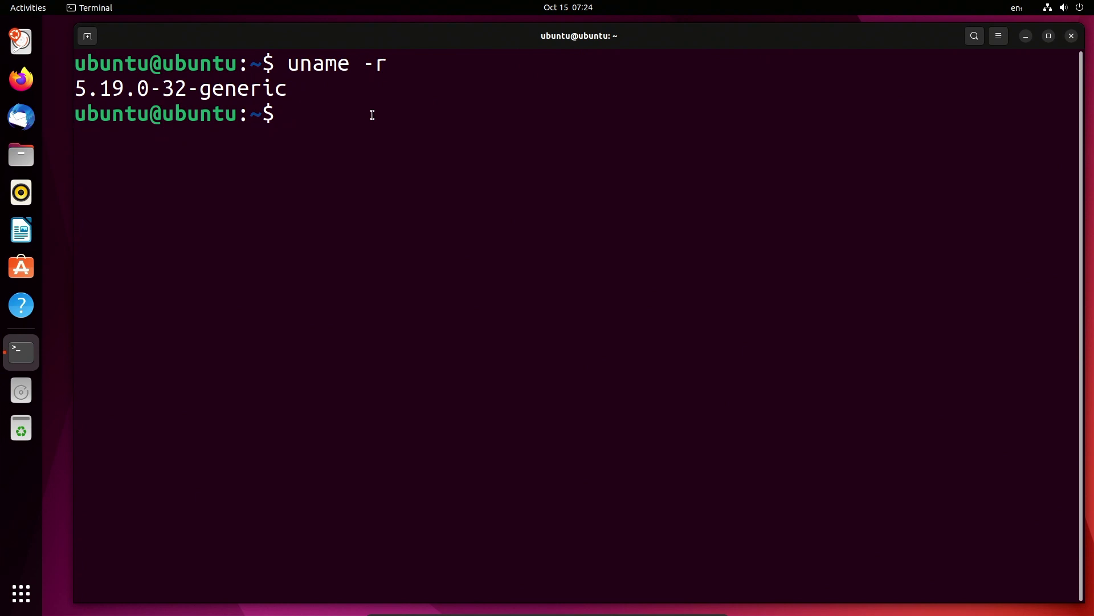
# Step: Open Files, move its window aside, and view Other Locations before returning Home
pyautogui.click(35, 157)
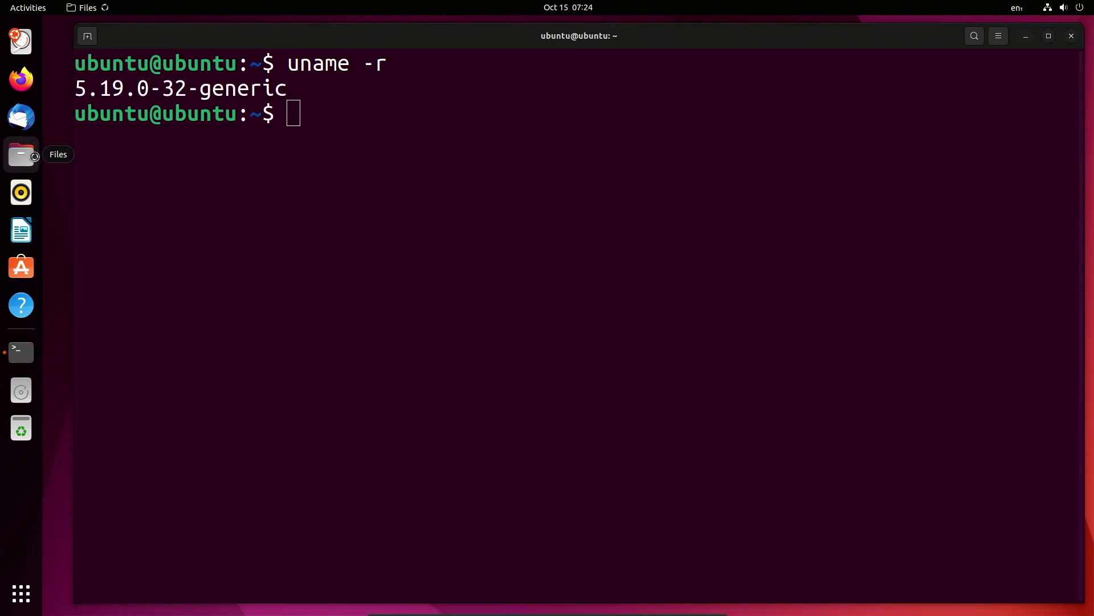
pyautogui.moveTo(435, 37); pyautogui.dragTo(520, 83)
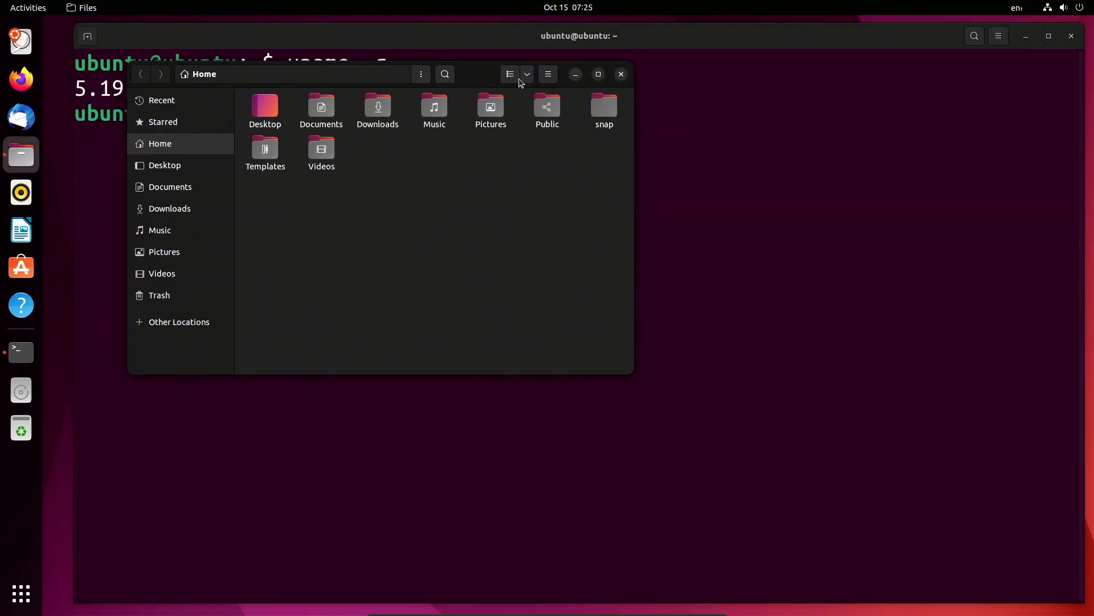
pyautogui.click(549, 75)
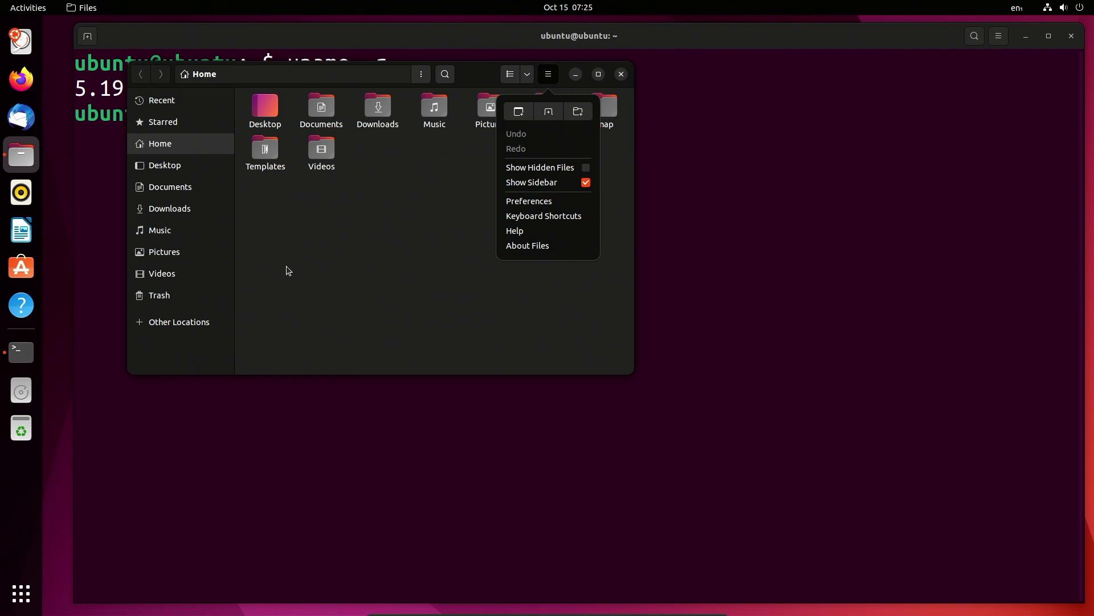
pyautogui.click(289, 270)
pyautogui.click(216, 321)
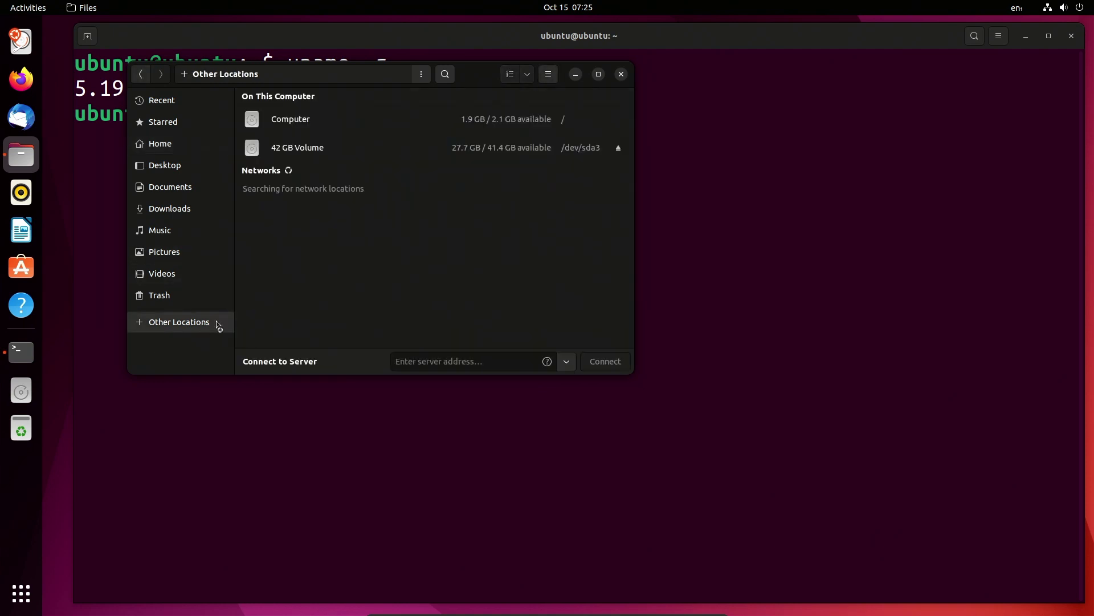
pyautogui.click(172, 141)
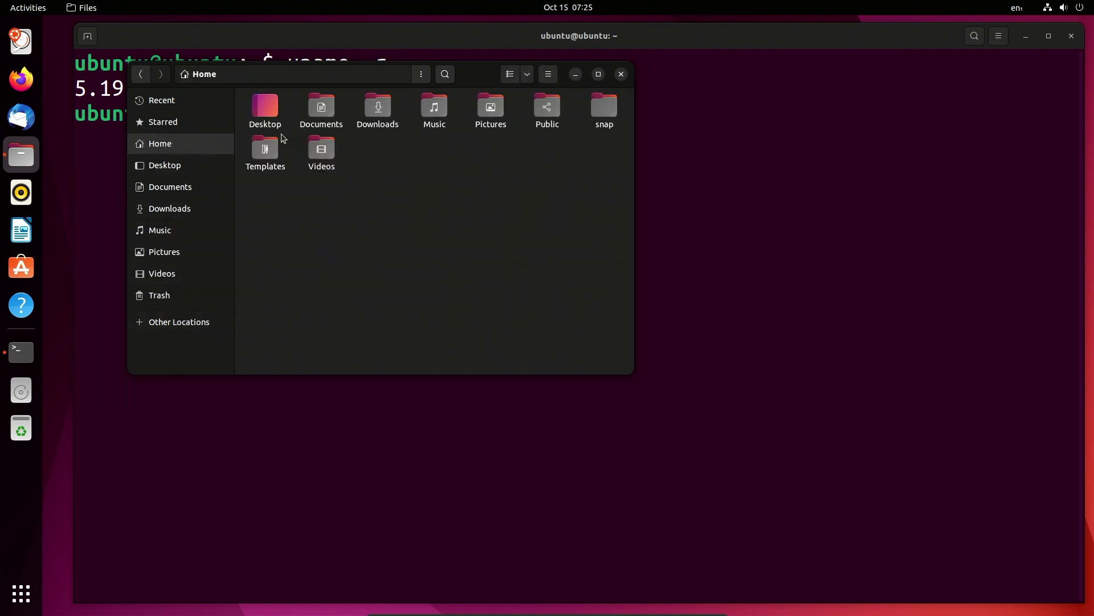
# Step: View the About Files details and credits, then close the About window
pyautogui.click(550, 70)
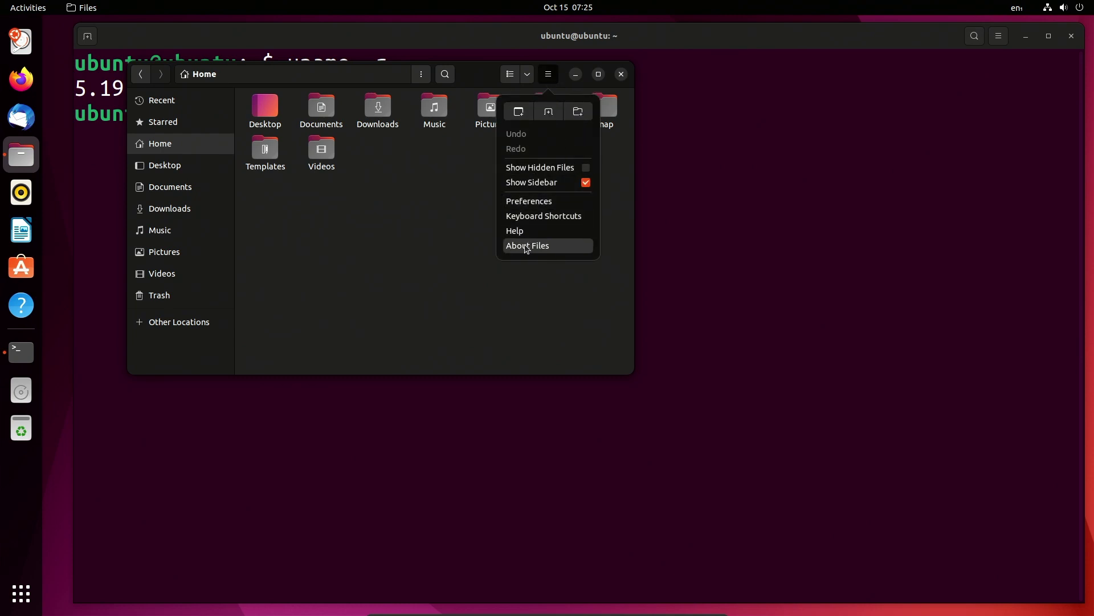
pyautogui.click(506, 244)
pyautogui.click(406, 126)
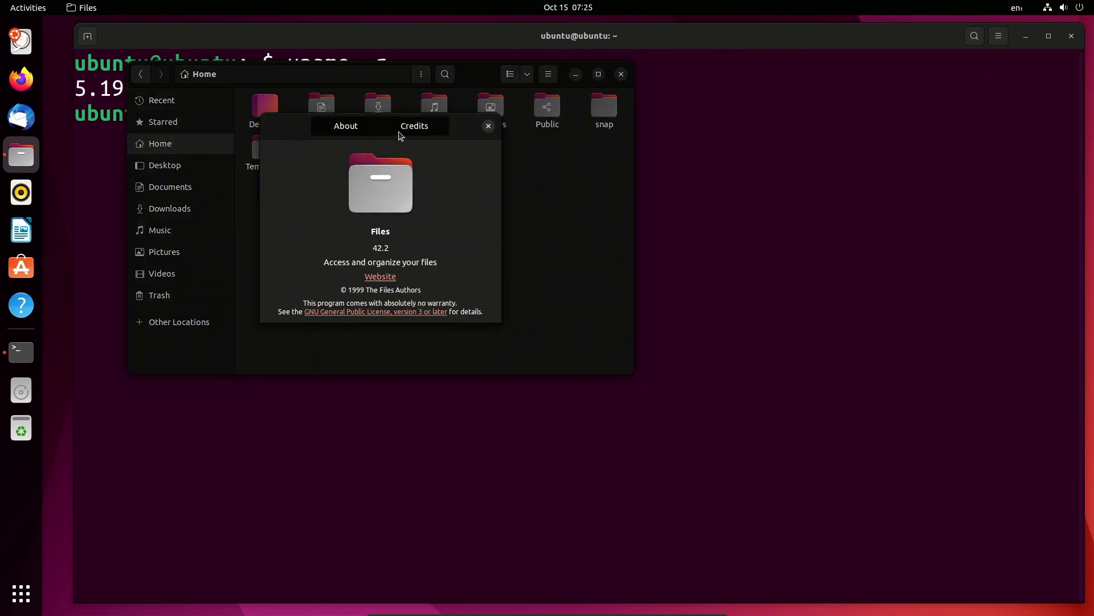
pyautogui.click(345, 125)
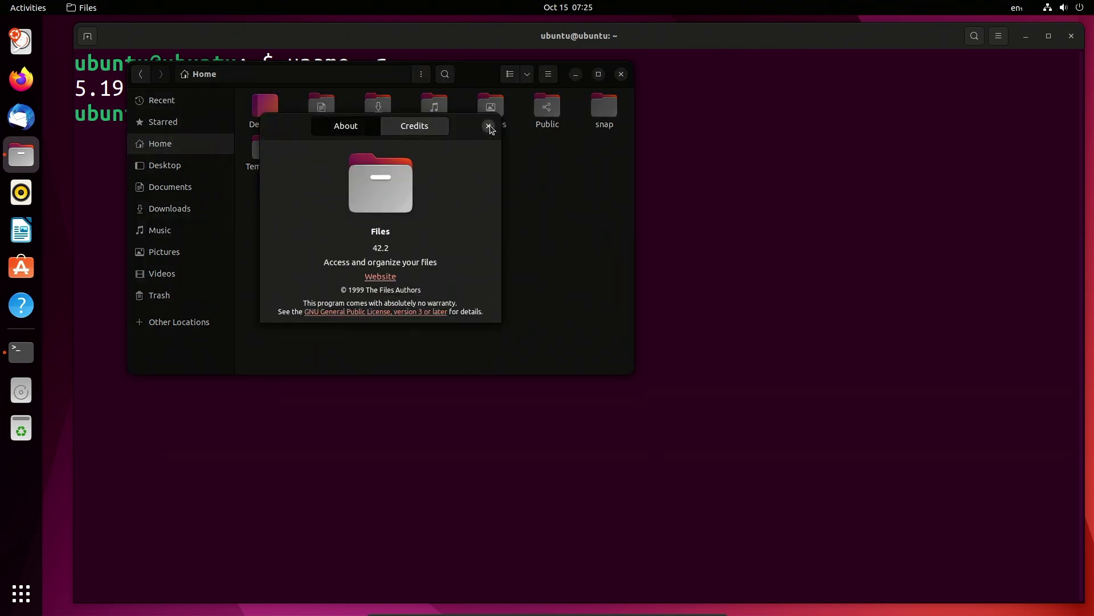
pyautogui.click(489, 126)
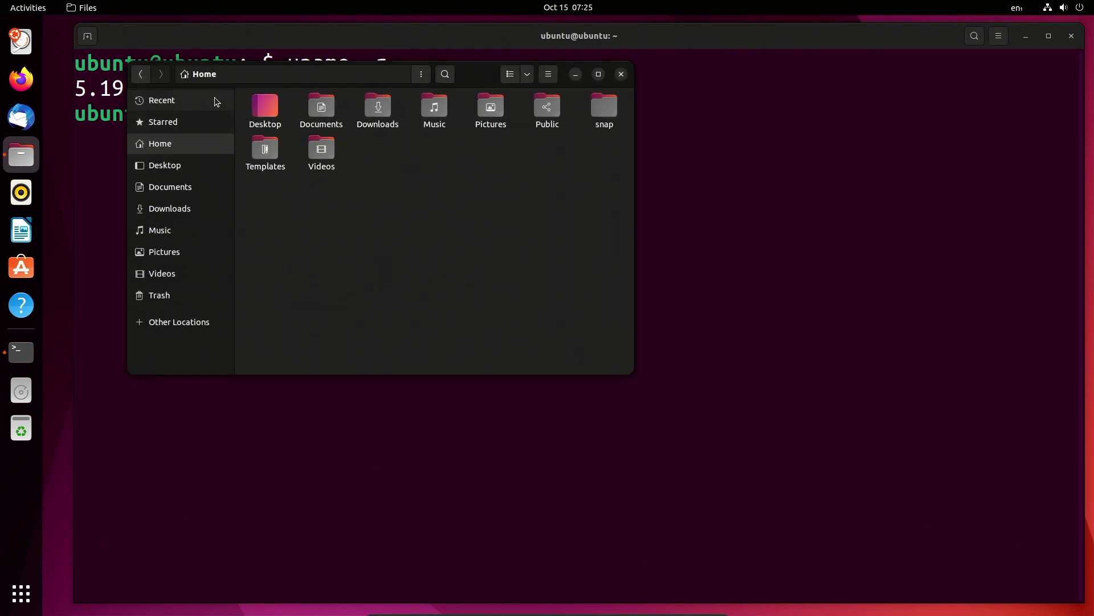
# Step: Browse Pictures, Music, Downloads, Documents, Desktop, Trash and Other Locations, then close Files
pyautogui.click(183, 251)
pyautogui.click(182, 230)
pyautogui.click(182, 209)
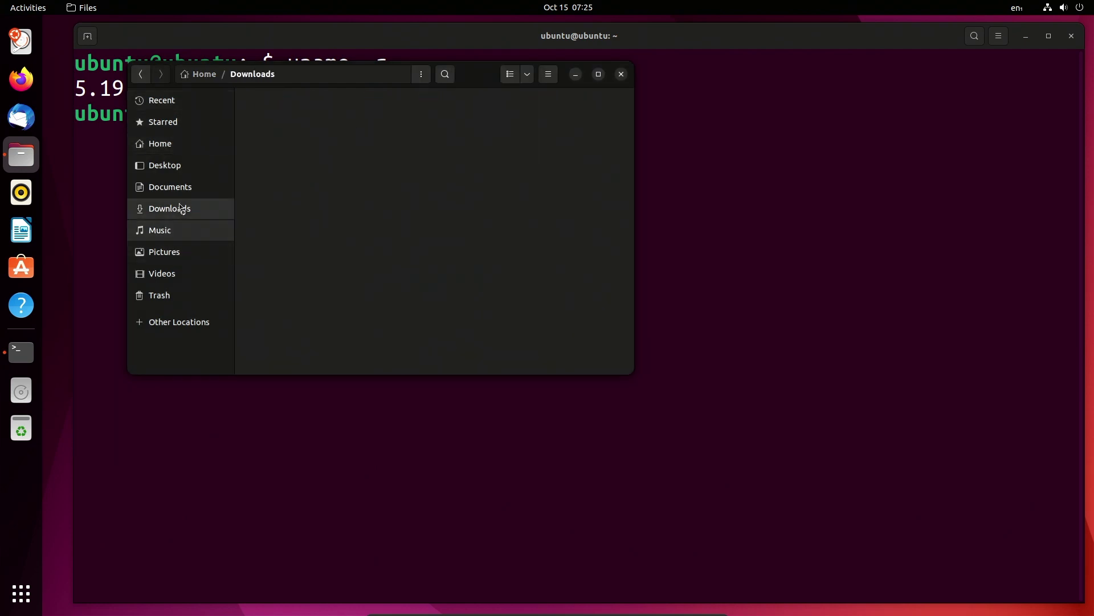
pyautogui.click(191, 188)
pyautogui.click(200, 166)
pyautogui.click(203, 151)
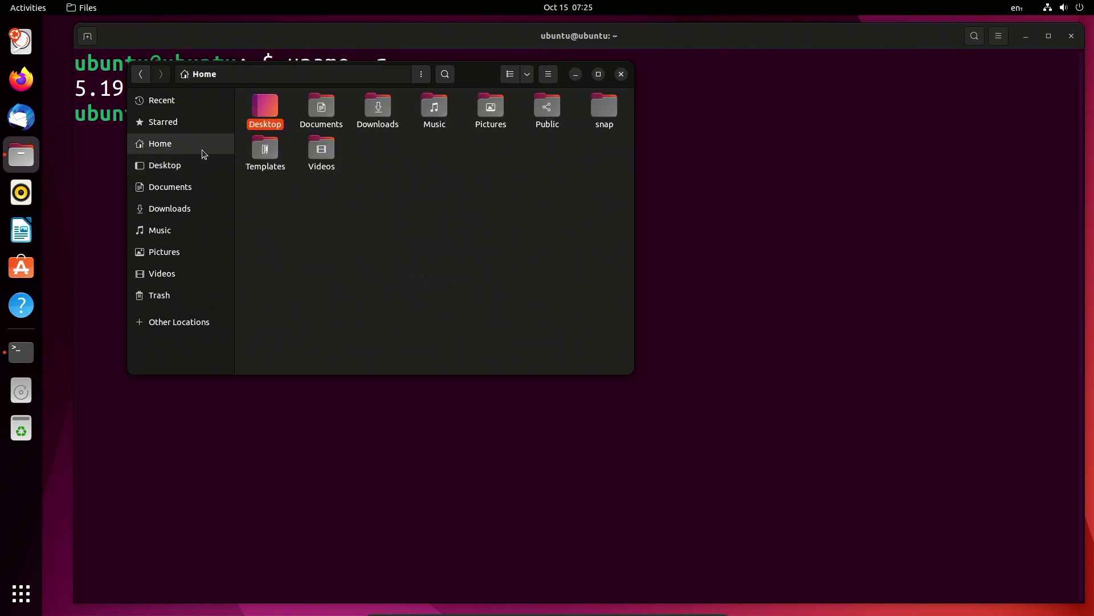
pyautogui.click(315, 211)
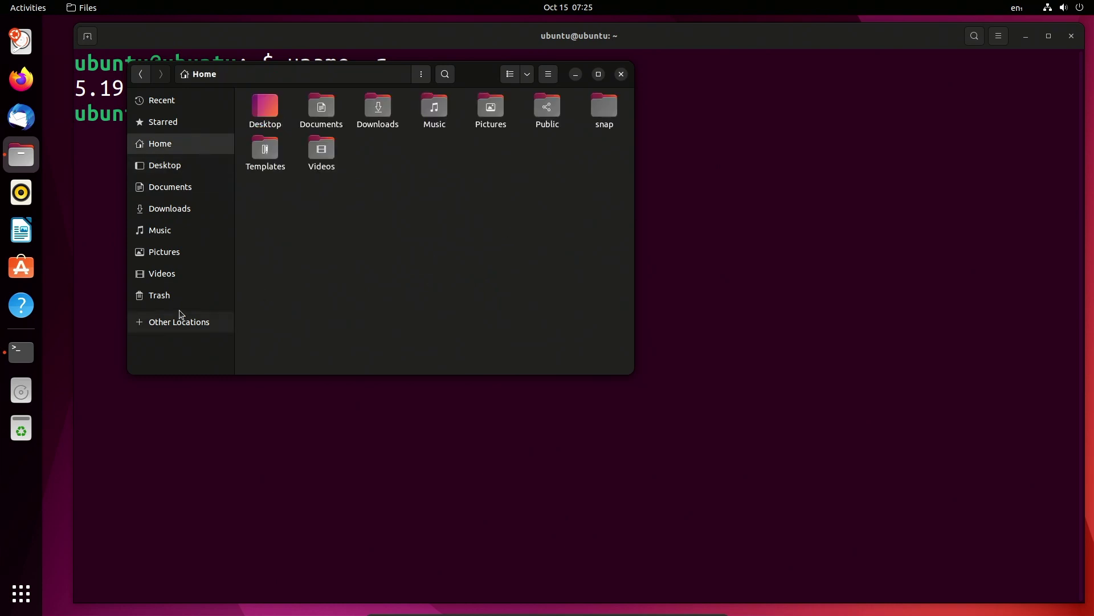
pyautogui.click(178, 294)
pyautogui.click(199, 320)
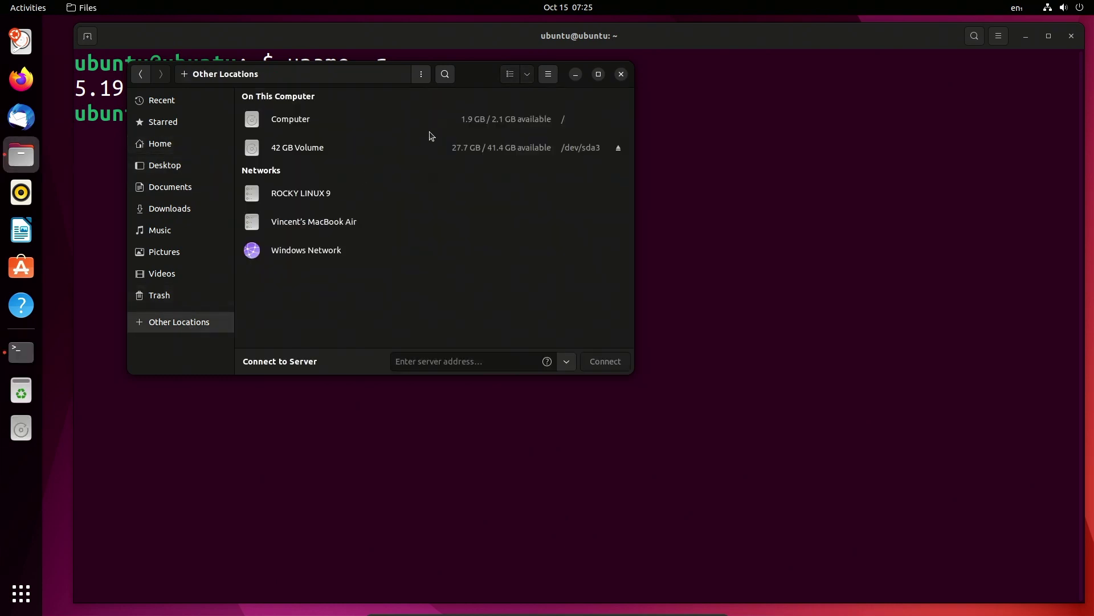
pyautogui.click(622, 75)
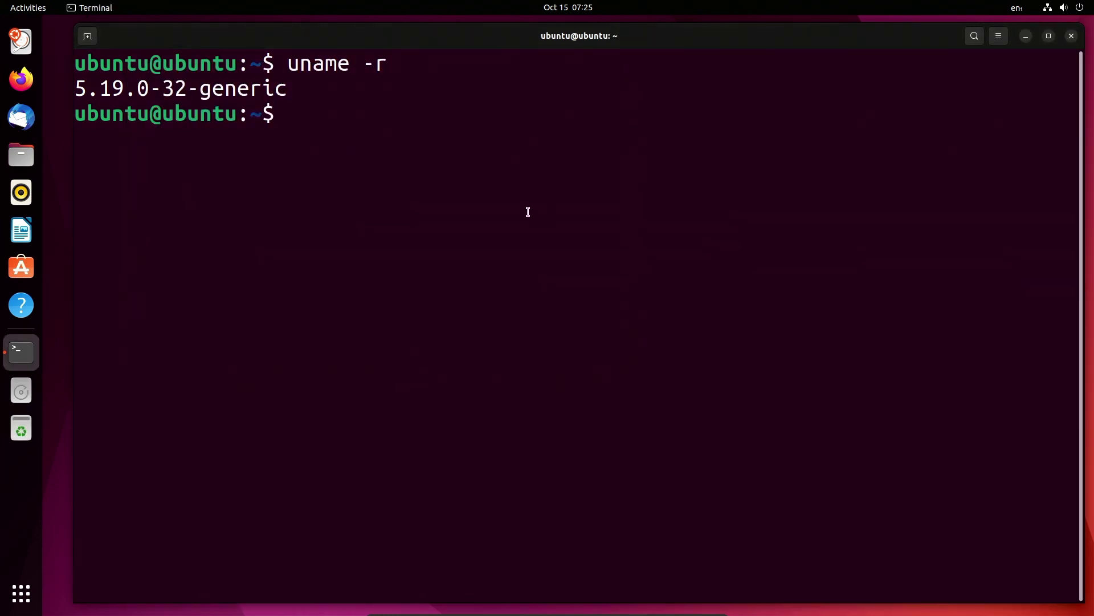
# Step: Clear the terminal, restore it from full size, and close the terminal window
pyautogui.hotkey('ctrl', 'l')
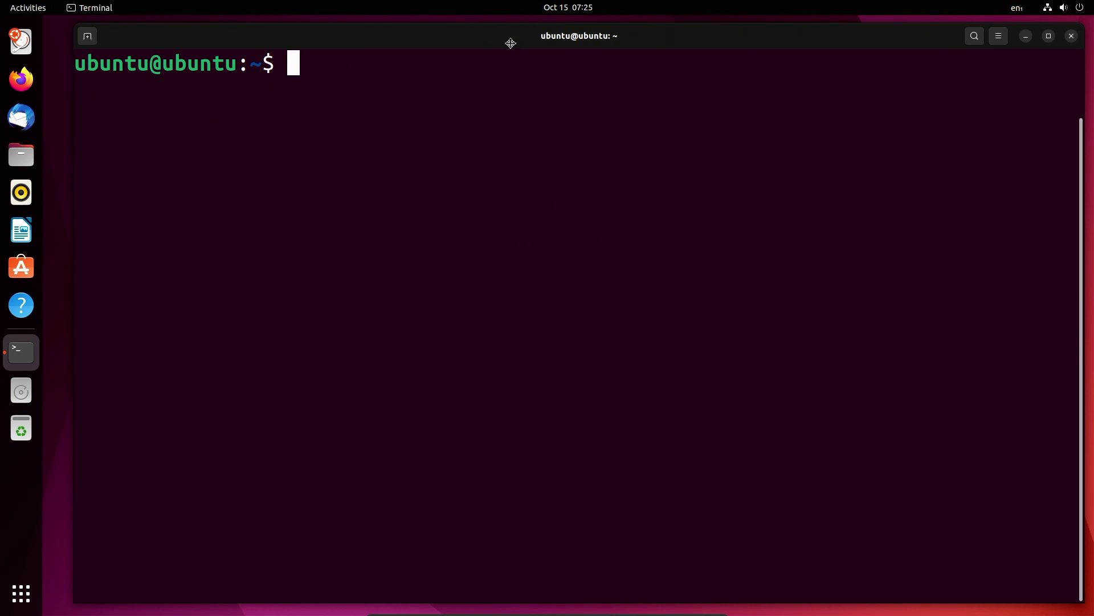
pyautogui.moveTo(510, 42); pyautogui.dragTo(506, 110)
pyautogui.rightClick(507, 111)
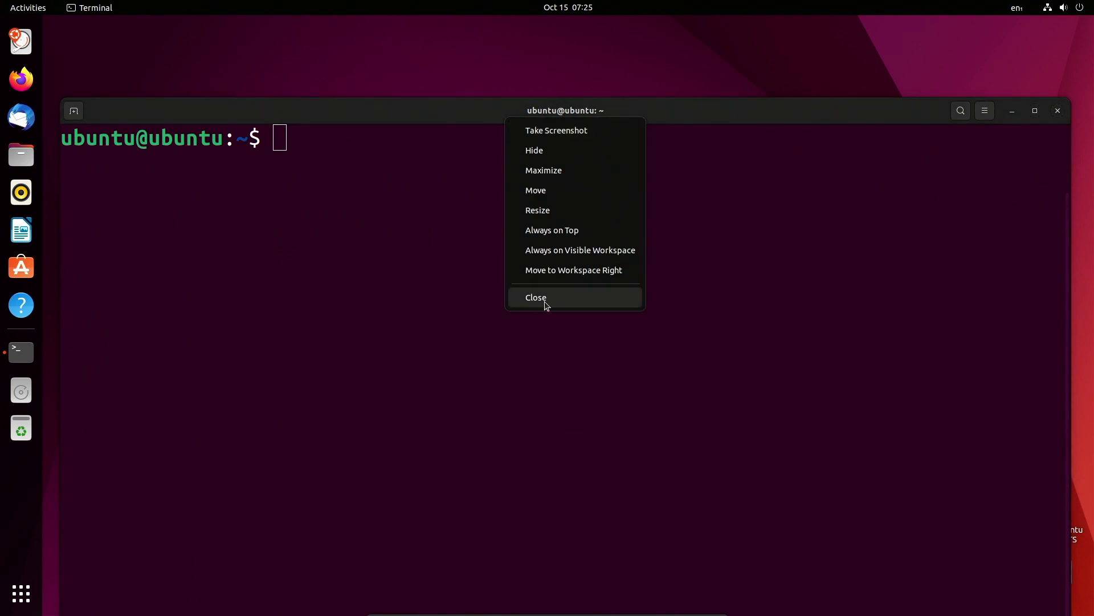
pyautogui.click(544, 301)
# Step: Open Settings from the system menu and show About: Ubuntu 22.04.2 LTS, GNOME 42.5, X11
pyautogui.click(1064, 8)
pyautogui.click(946, 107)
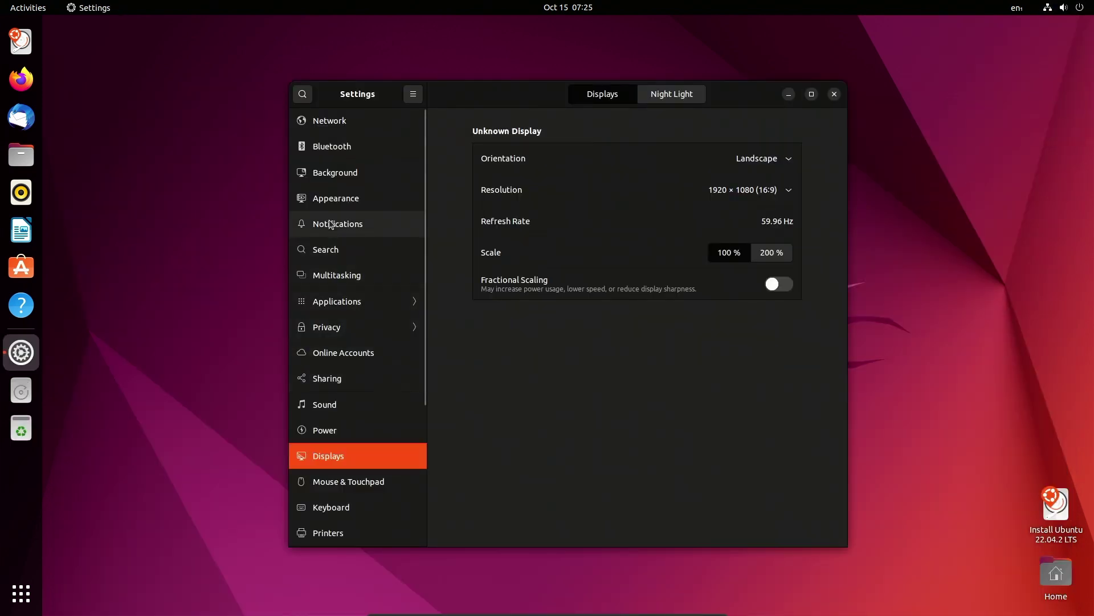
pyautogui.scroll(-3, 335, 222)
pyautogui.scroll(-3, 359, 319)
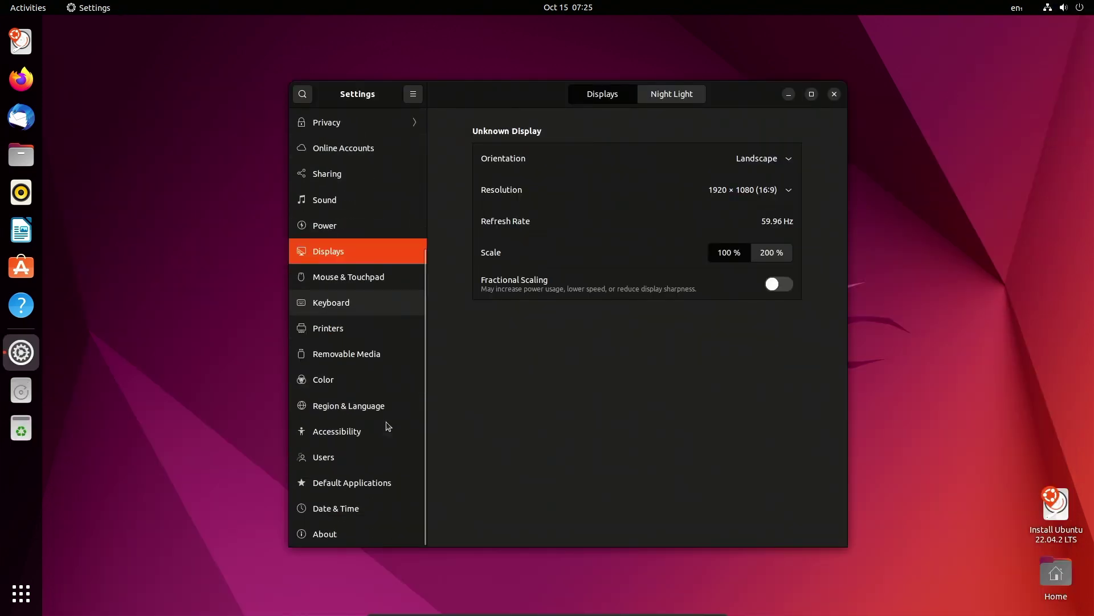
pyautogui.click(373, 533)
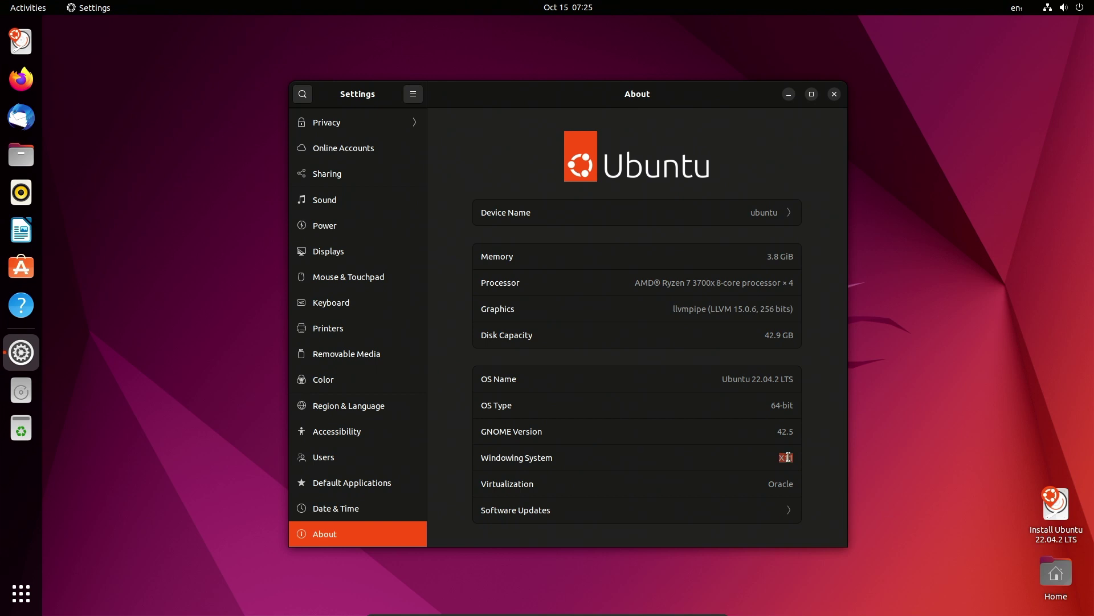
# Step: Close Settings and look at the system menu's Power Off / Log Out options, then dismiss it
pyautogui.click(833, 96)
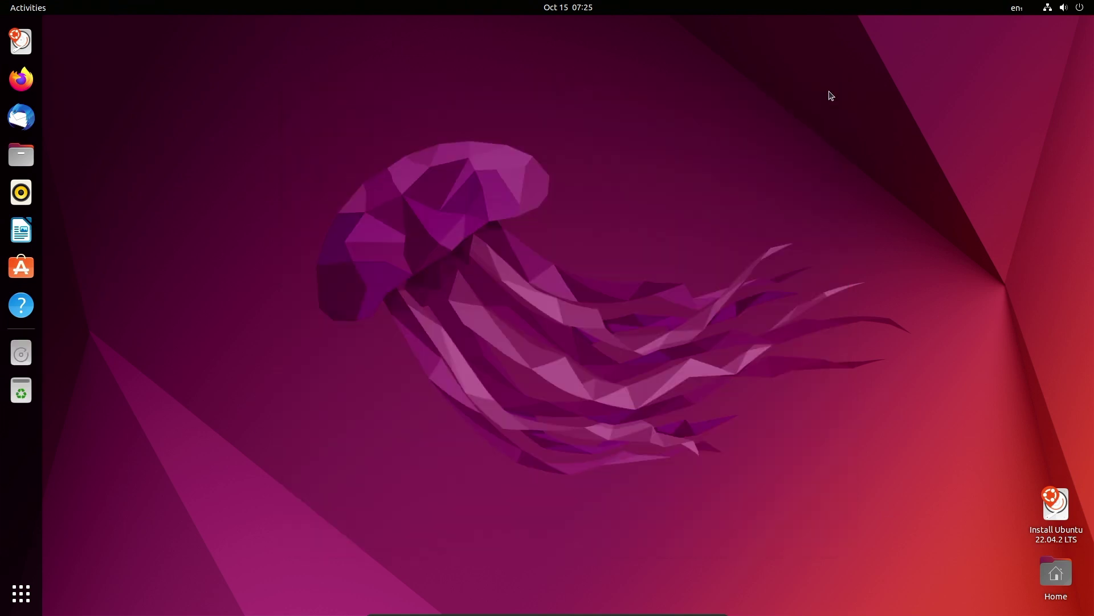
pyautogui.click(1063, 8)
pyautogui.click(975, 131)
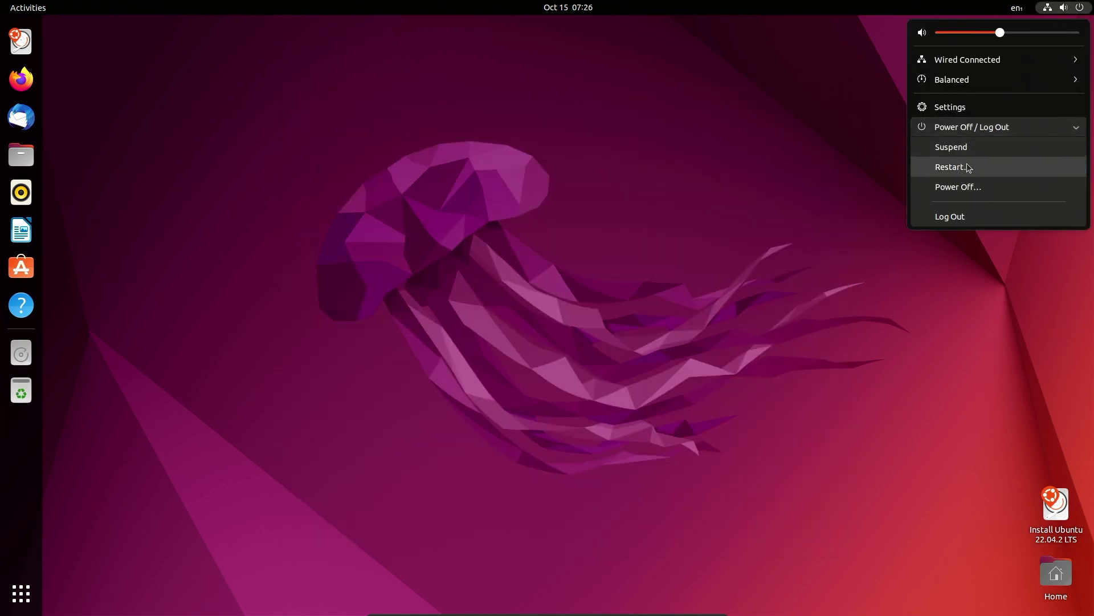
pyautogui.click(718, 263)
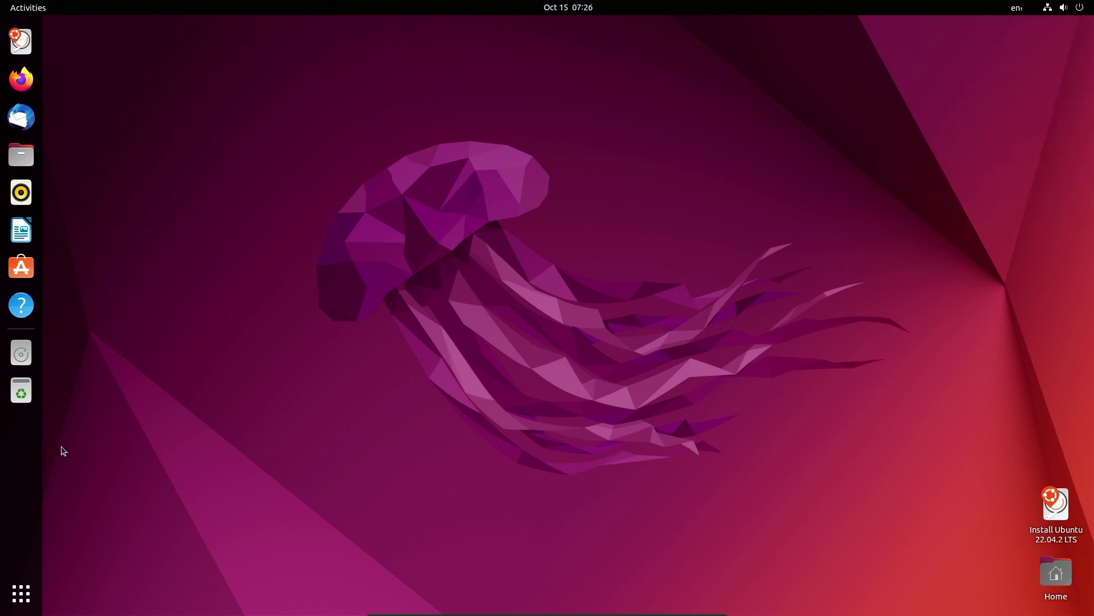
# Step: Visit the Activities overview, then bring up the application grid and scroll through it
pyautogui.press('super')
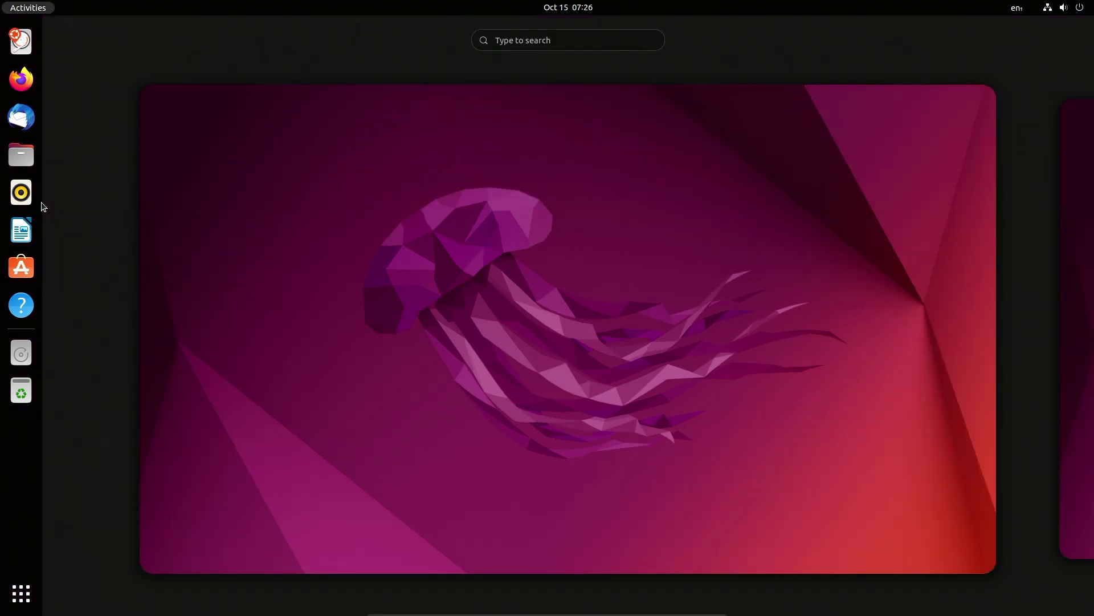
pyautogui.click(27, 8)
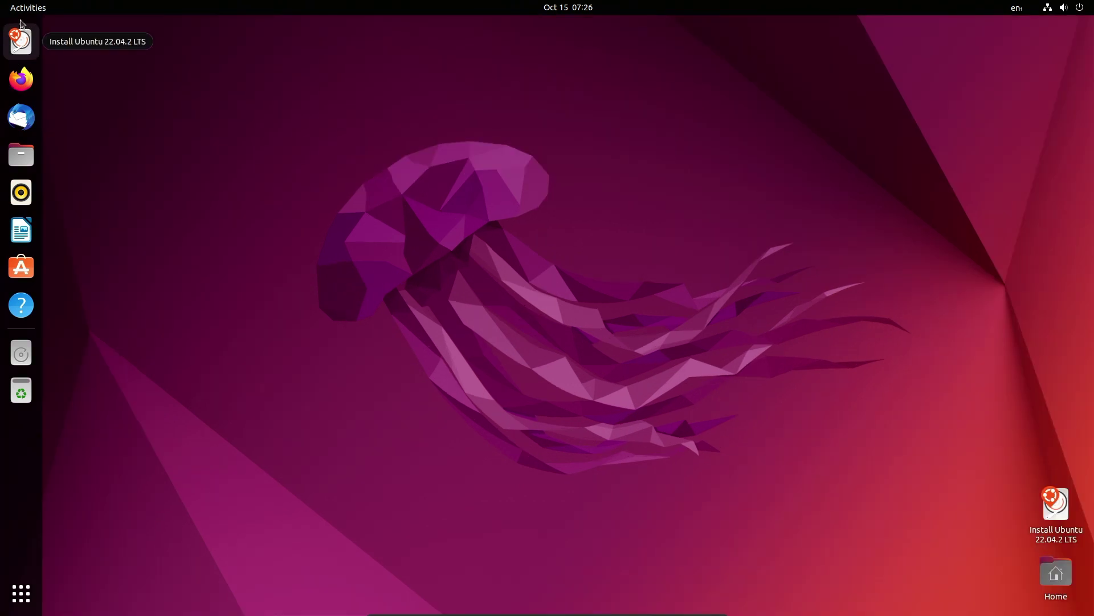
pyautogui.click(21, 592)
pyautogui.scroll(-1, 283, 434)
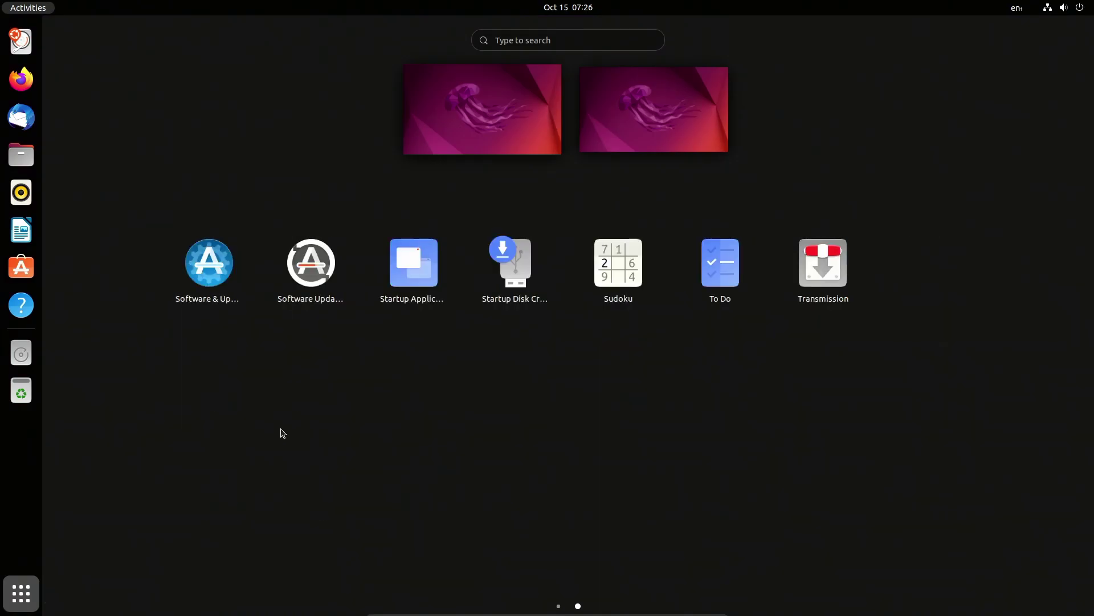
pyautogui.scroll(1, 786, 416)
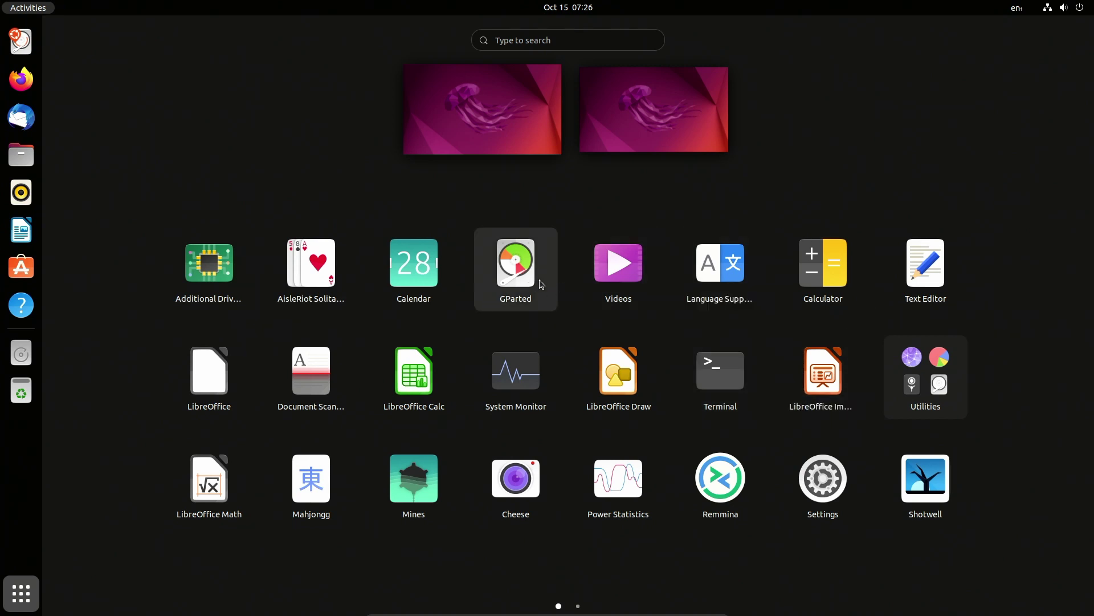
# Step: Launch System Monitor by searching 'sys' and view its Resources graphs maximized
pyautogui.write('sys')
pyautogui.click(390, 86)
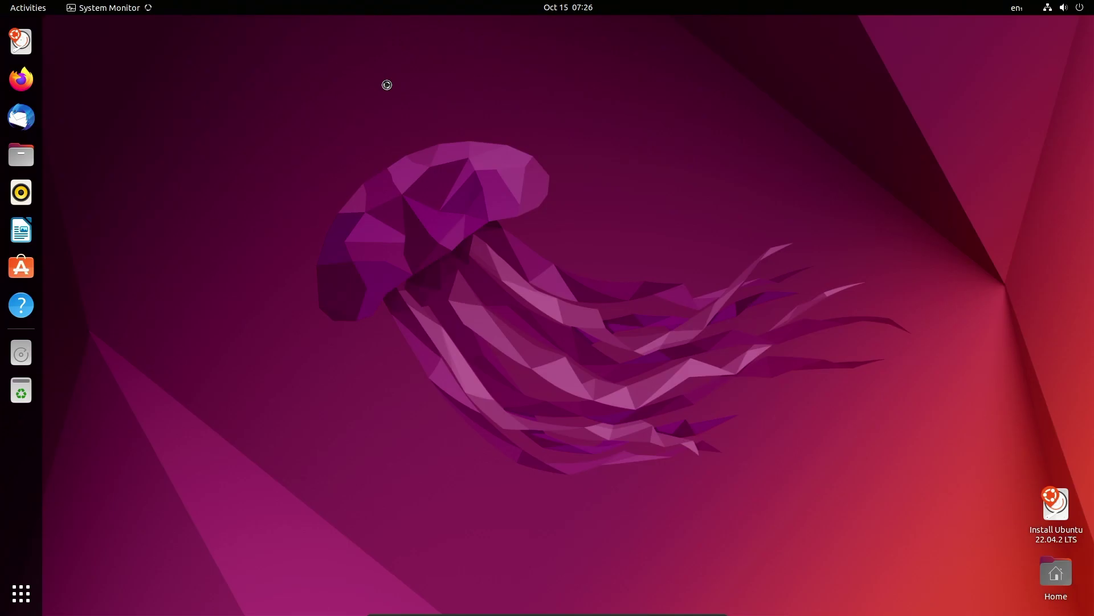
pyautogui.click(150, 41)
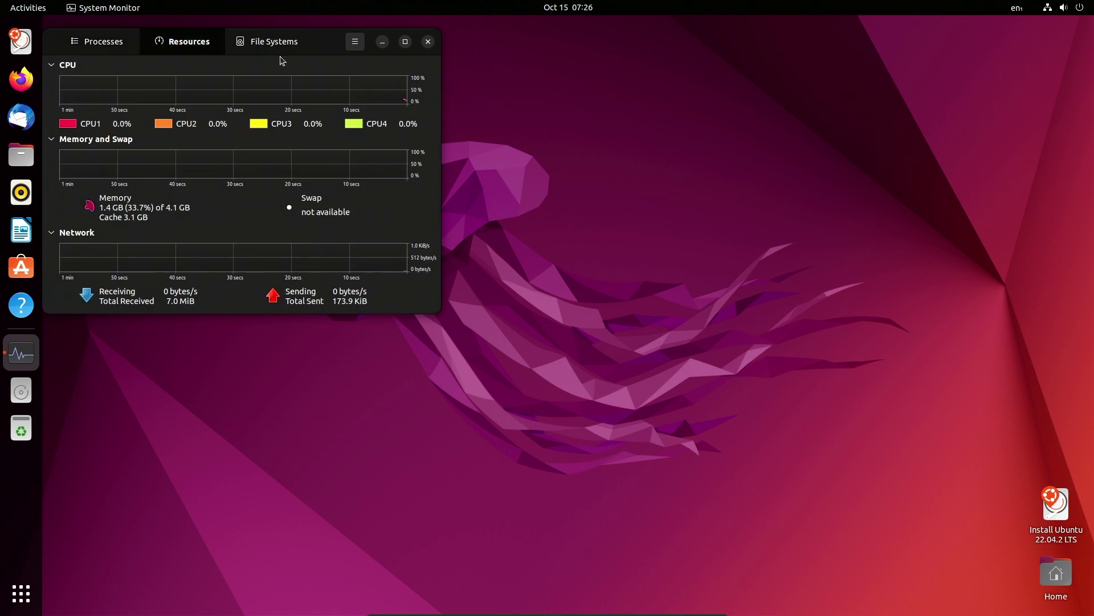
pyautogui.click(405, 42)
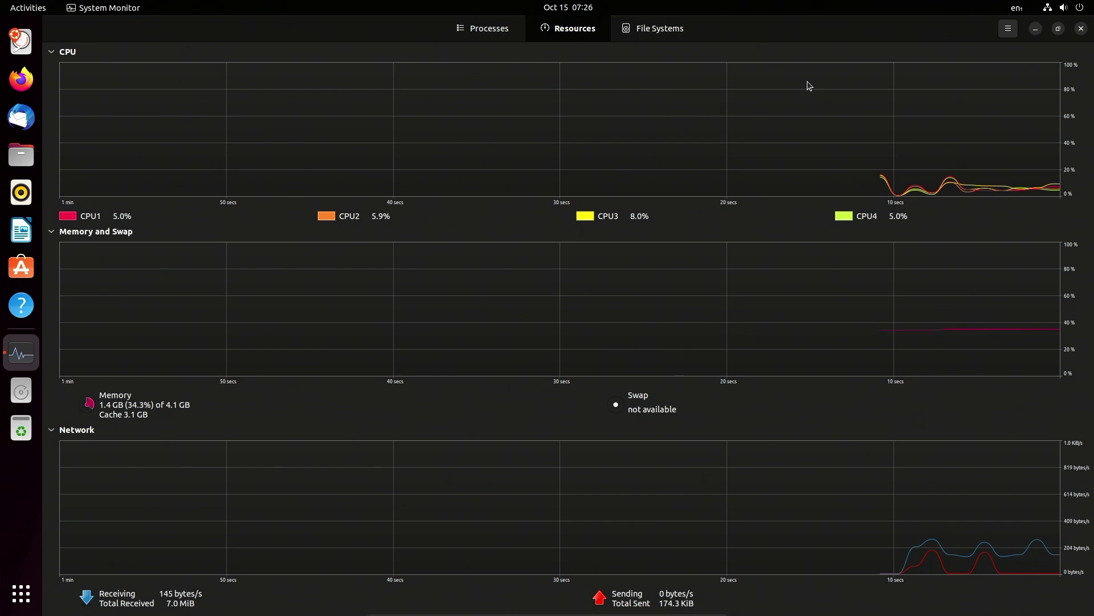
# Step: Restore the window, glance at File Systems, return to Resources, then close System Monitor
pyautogui.moveTo(798, 34); pyautogui.dragTo(570, 150)
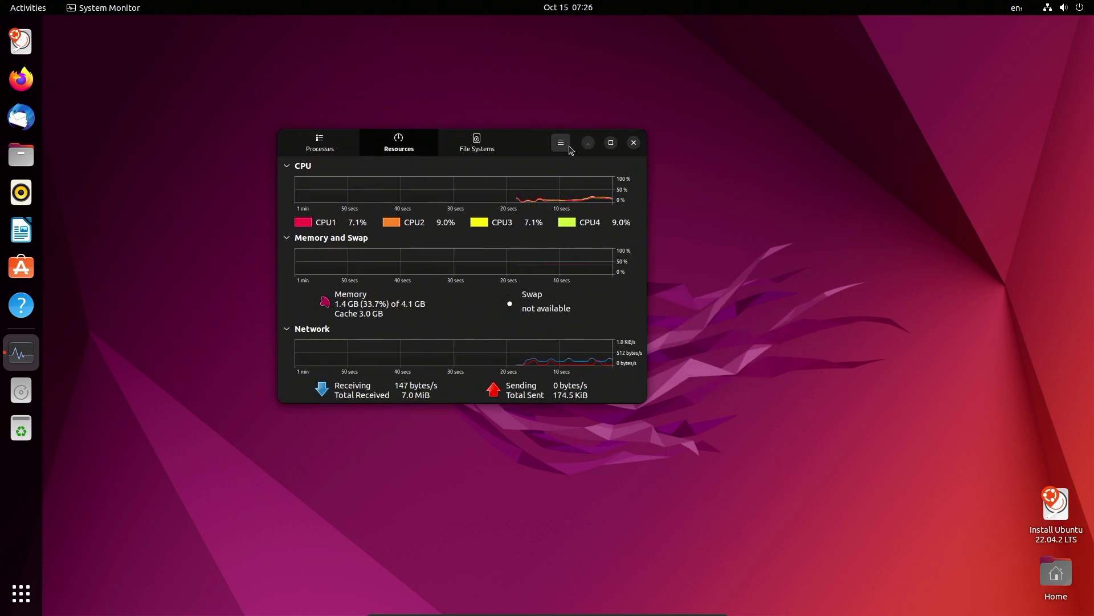
pyautogui.click(509, 147)
pyautogui.click(427, 144)
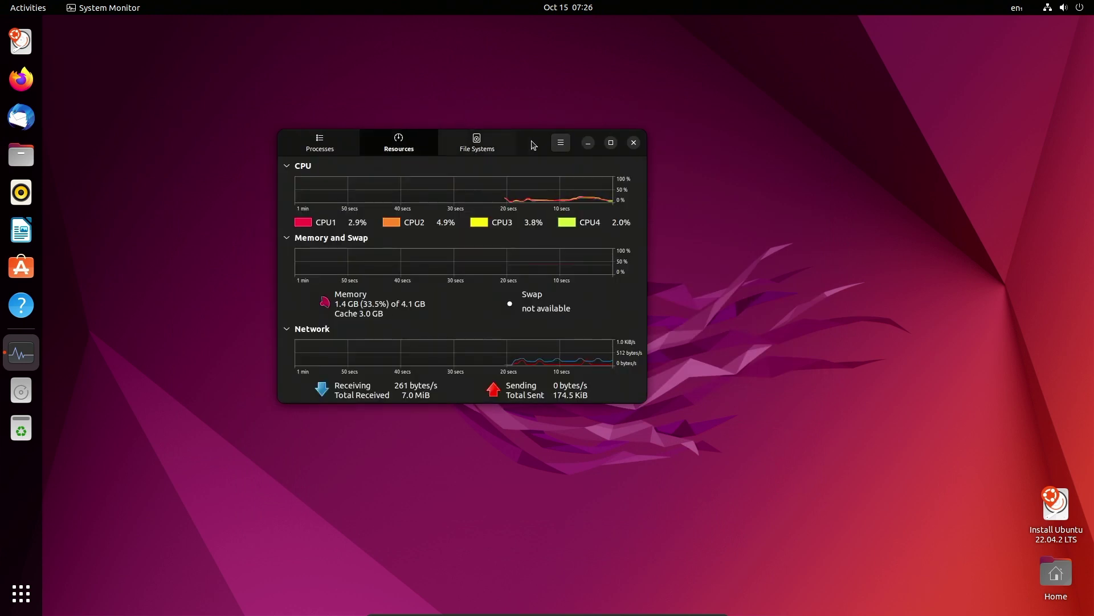
pyautogui.click(610, 143)
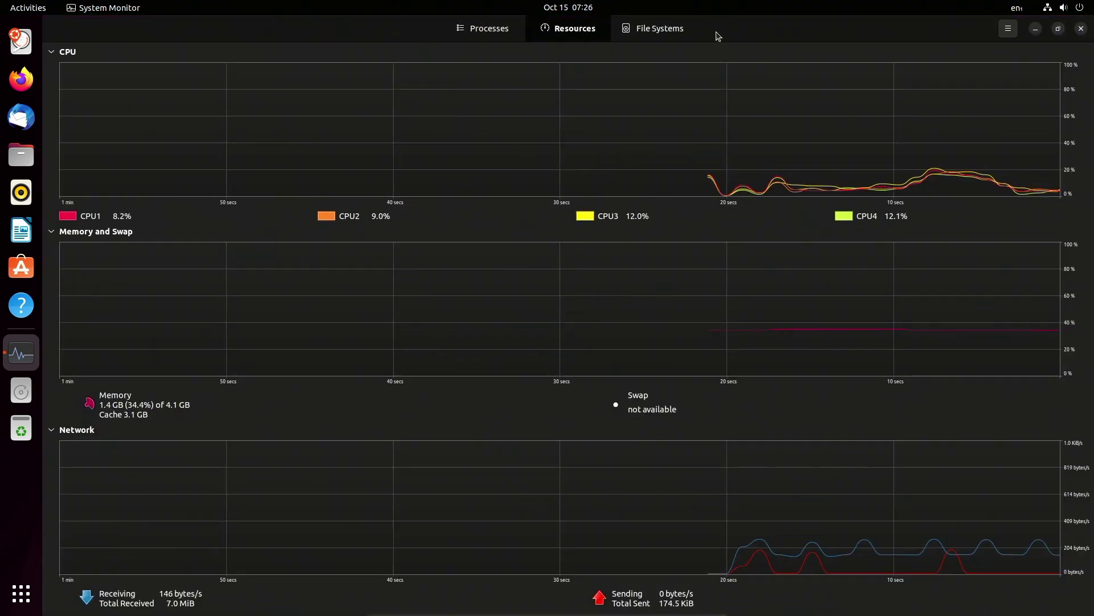
pyautogui.rightClick(719, 28)
pyautogui.click(762, 202)
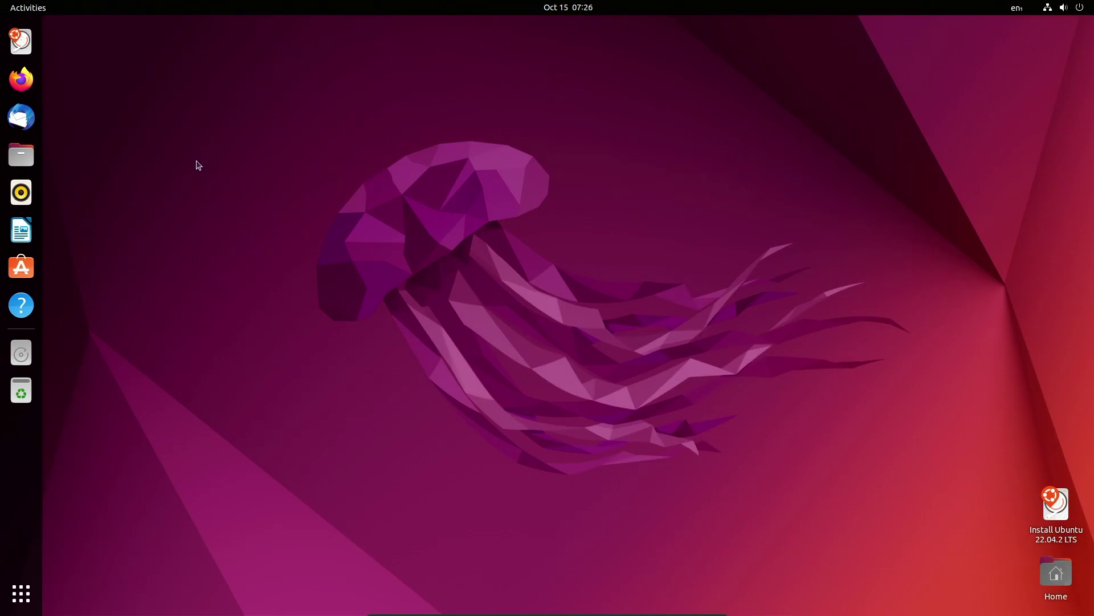
# Step: Open Files at the Home folder and launch Firefox, moving its window right and down
pyautogui.click(21, 154)
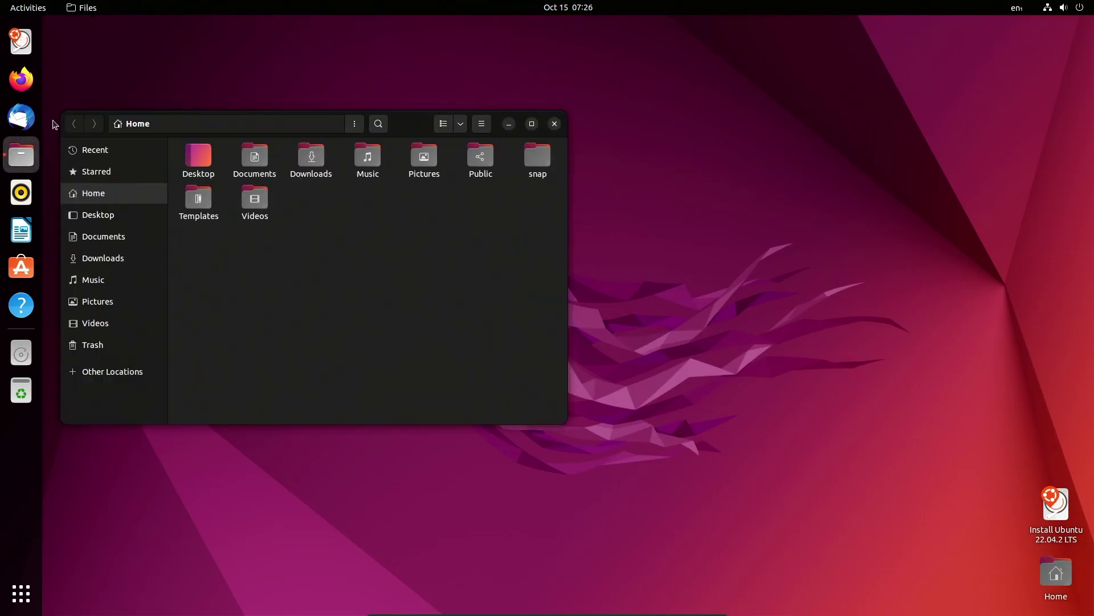
pyautogui.click(21, 79)
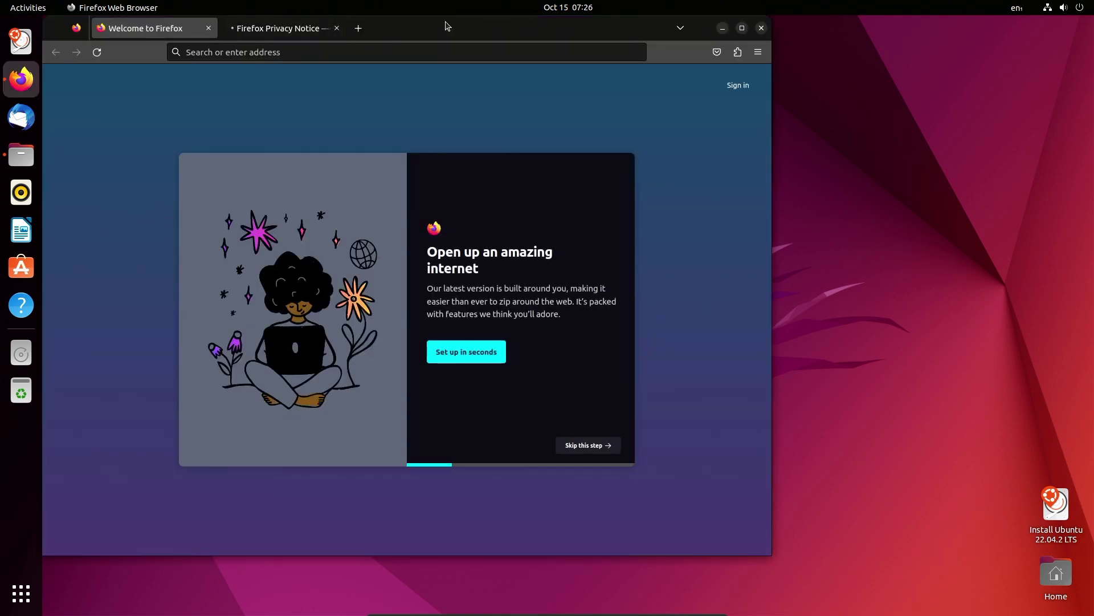
pyautogui.moveTo(447, 26); pyautogui.dragTo(579, 37)
pyautogui.rightClick(215, 41)
pyautogui.click(312, 273)
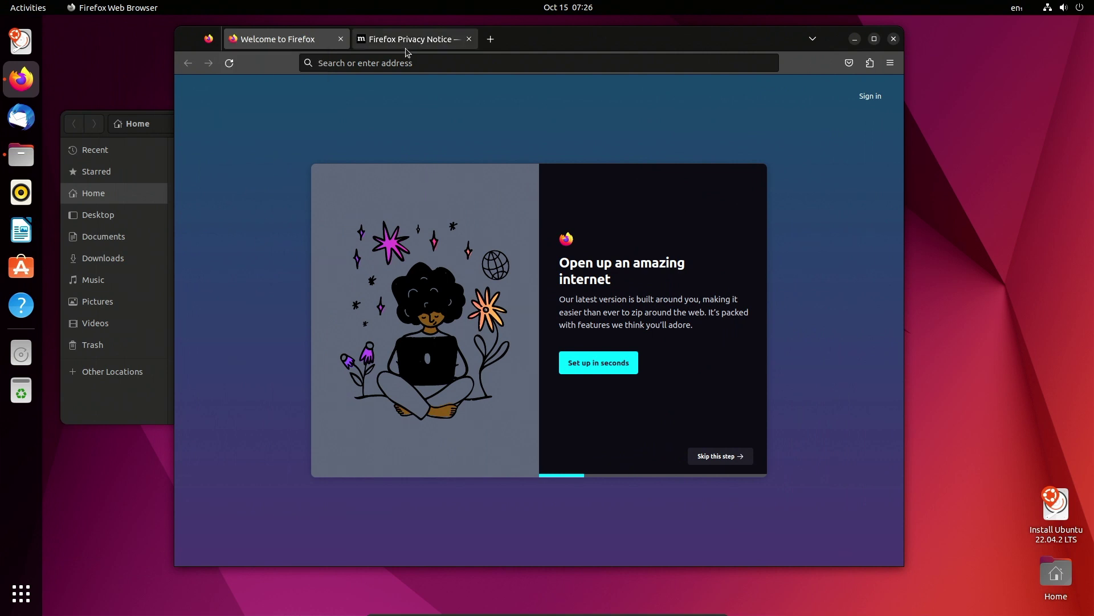
# Step: Read the Firefox Privacy Notice full-screen, then minimize Firefox and close Files
pyautogui.click(410, 38)
pyautogui.scroll(-15, 594, 179)
pyautogui.scroll(15, 594, 180)
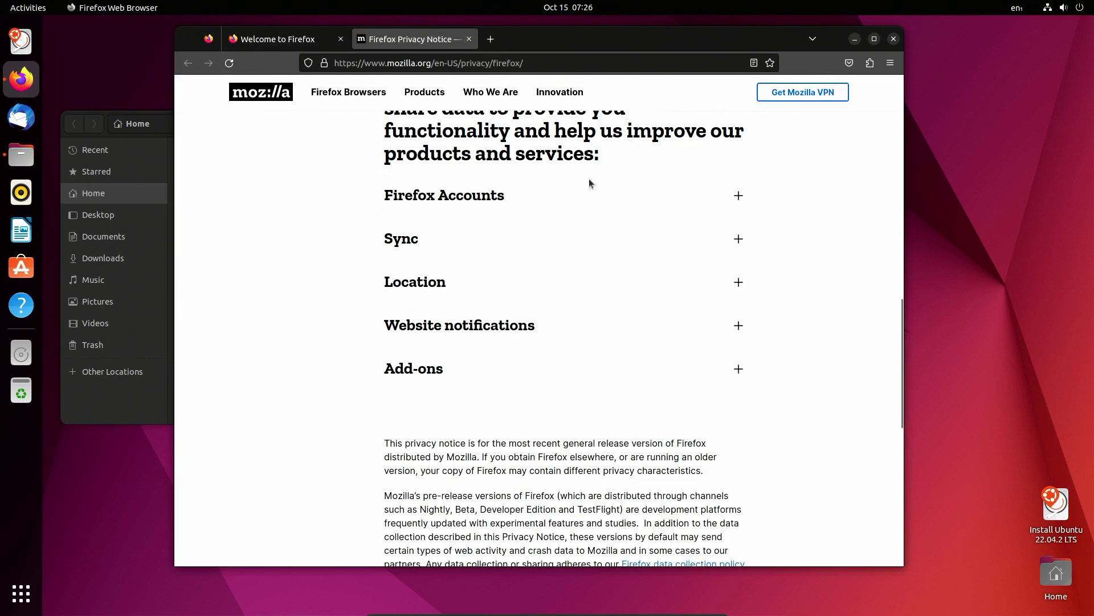
pyautogui.click(874, 39)
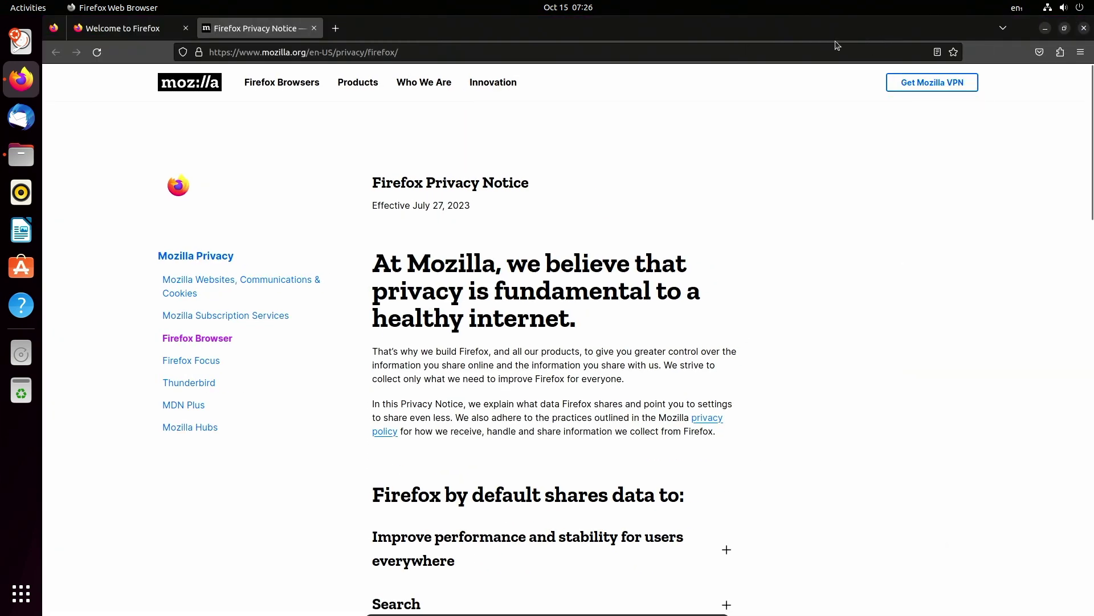
pyautogui.click(1045, 28)
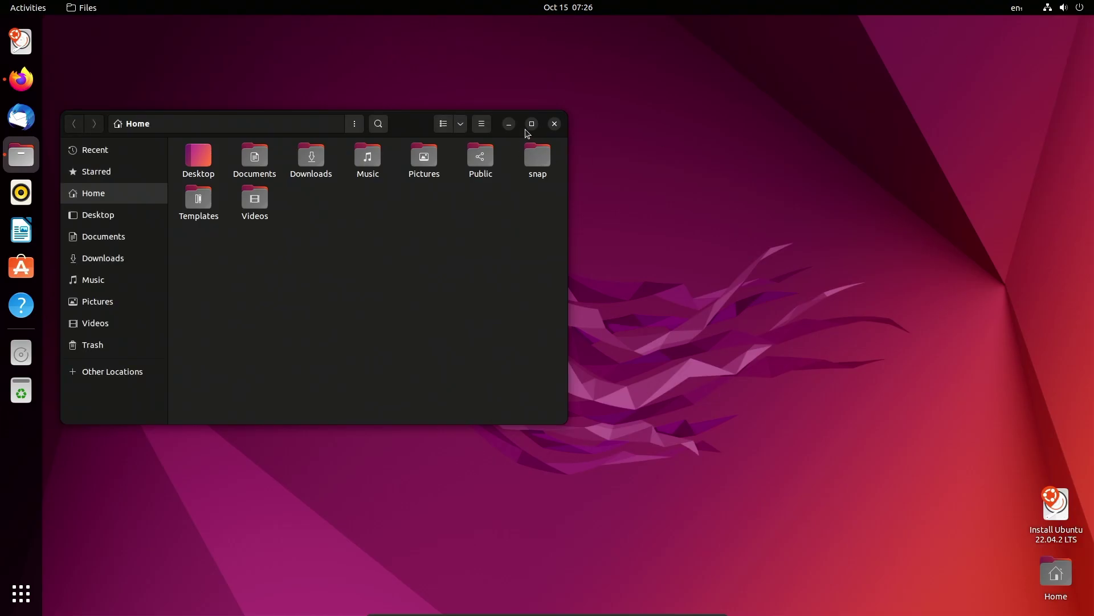
pyautogui.click(552, 121)
# Step: Quit Firefox from its dock launcher menu and open the top-right system menu
pyautogui.rightClick(21, 79)
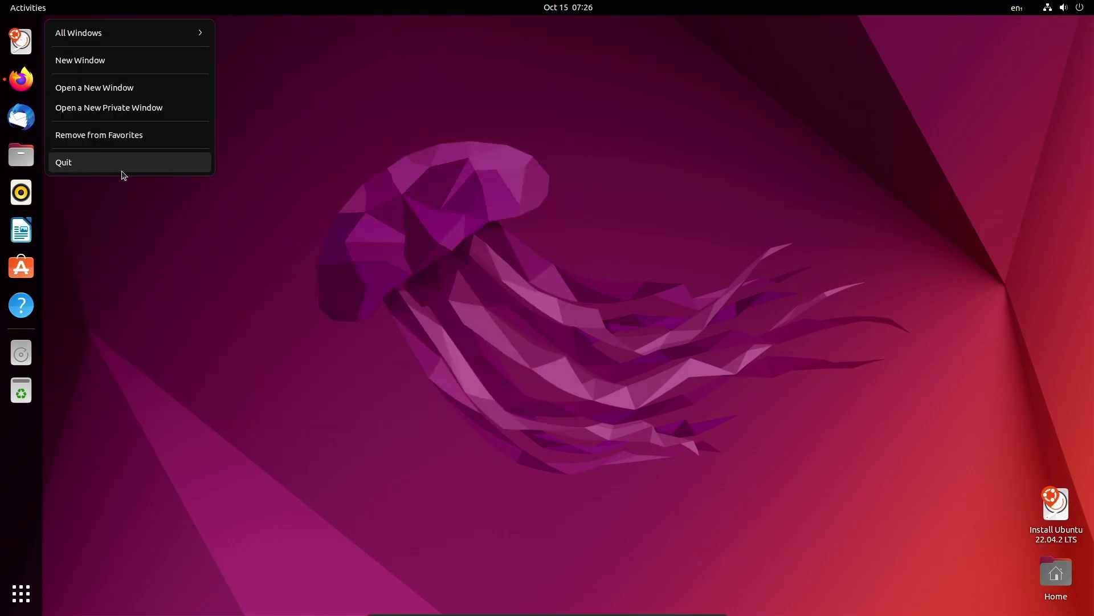
pyautogui.click(142, 165)
pyautogui.click(1056, 7)
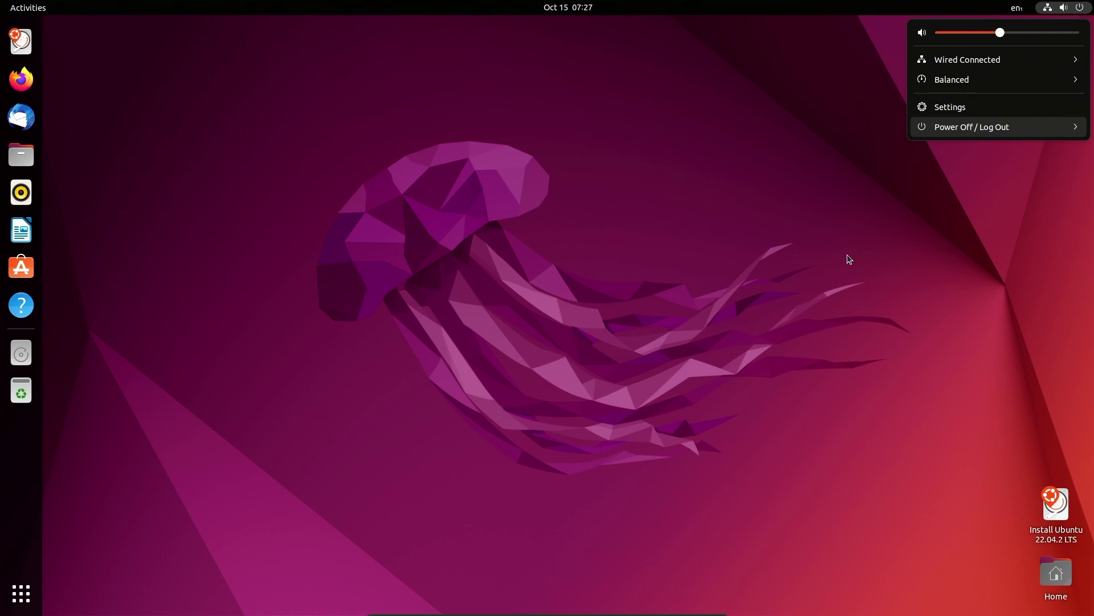